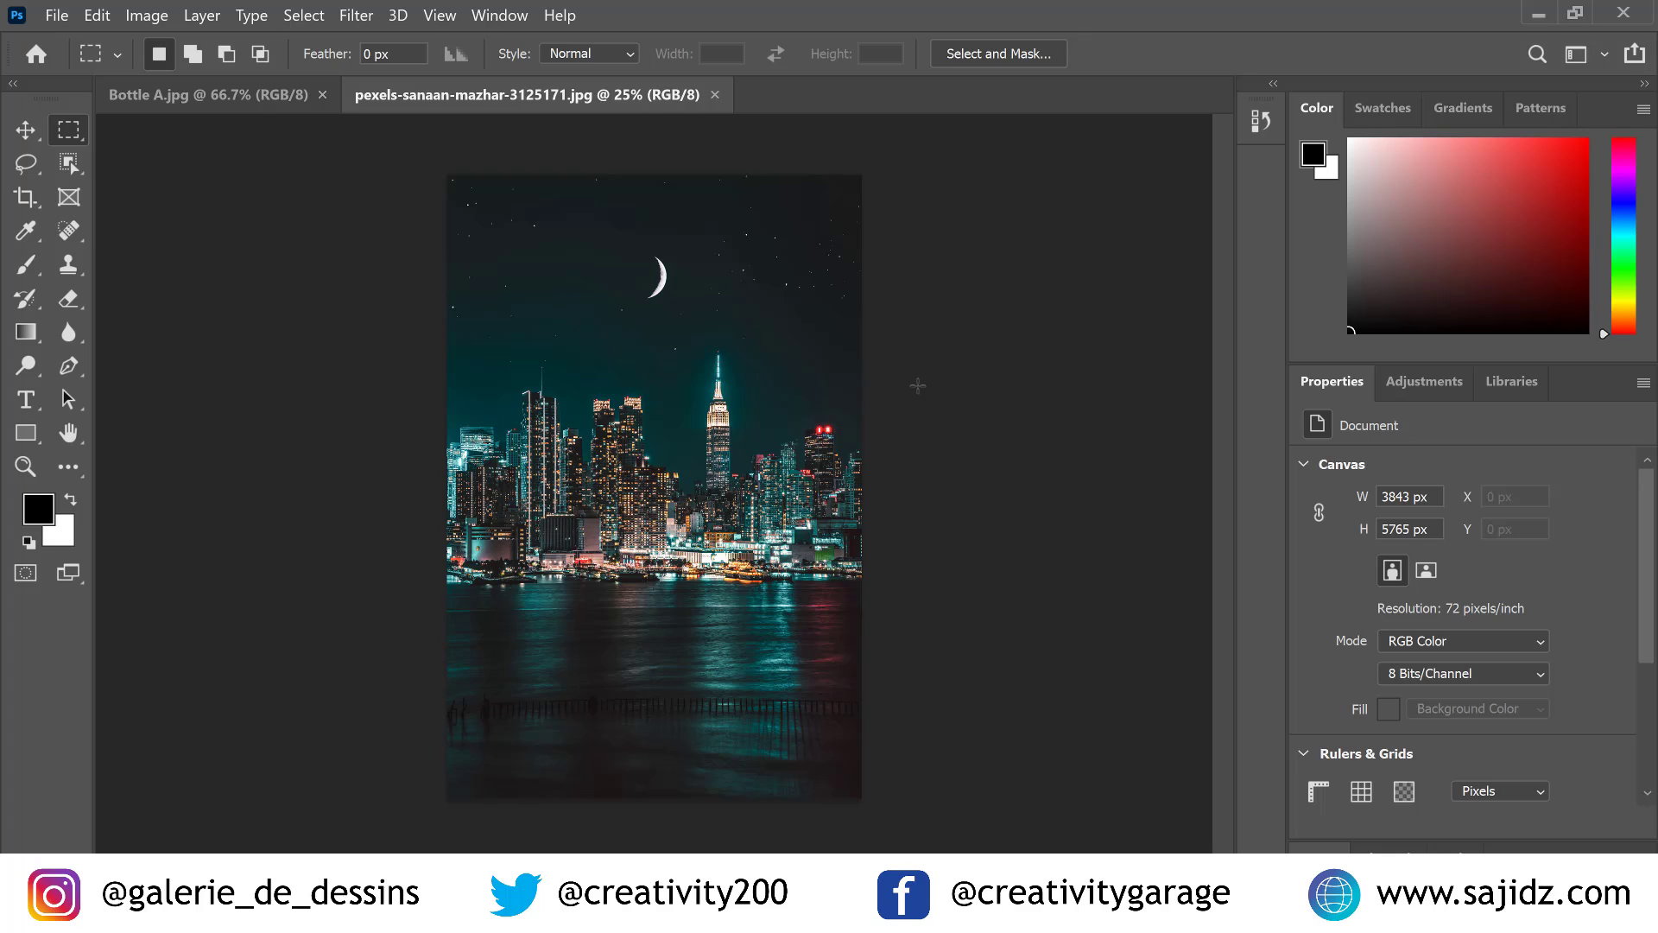
Bring the Bottle A.jpg jar image to the front, checking the city photo tab in between
click(277, 93)
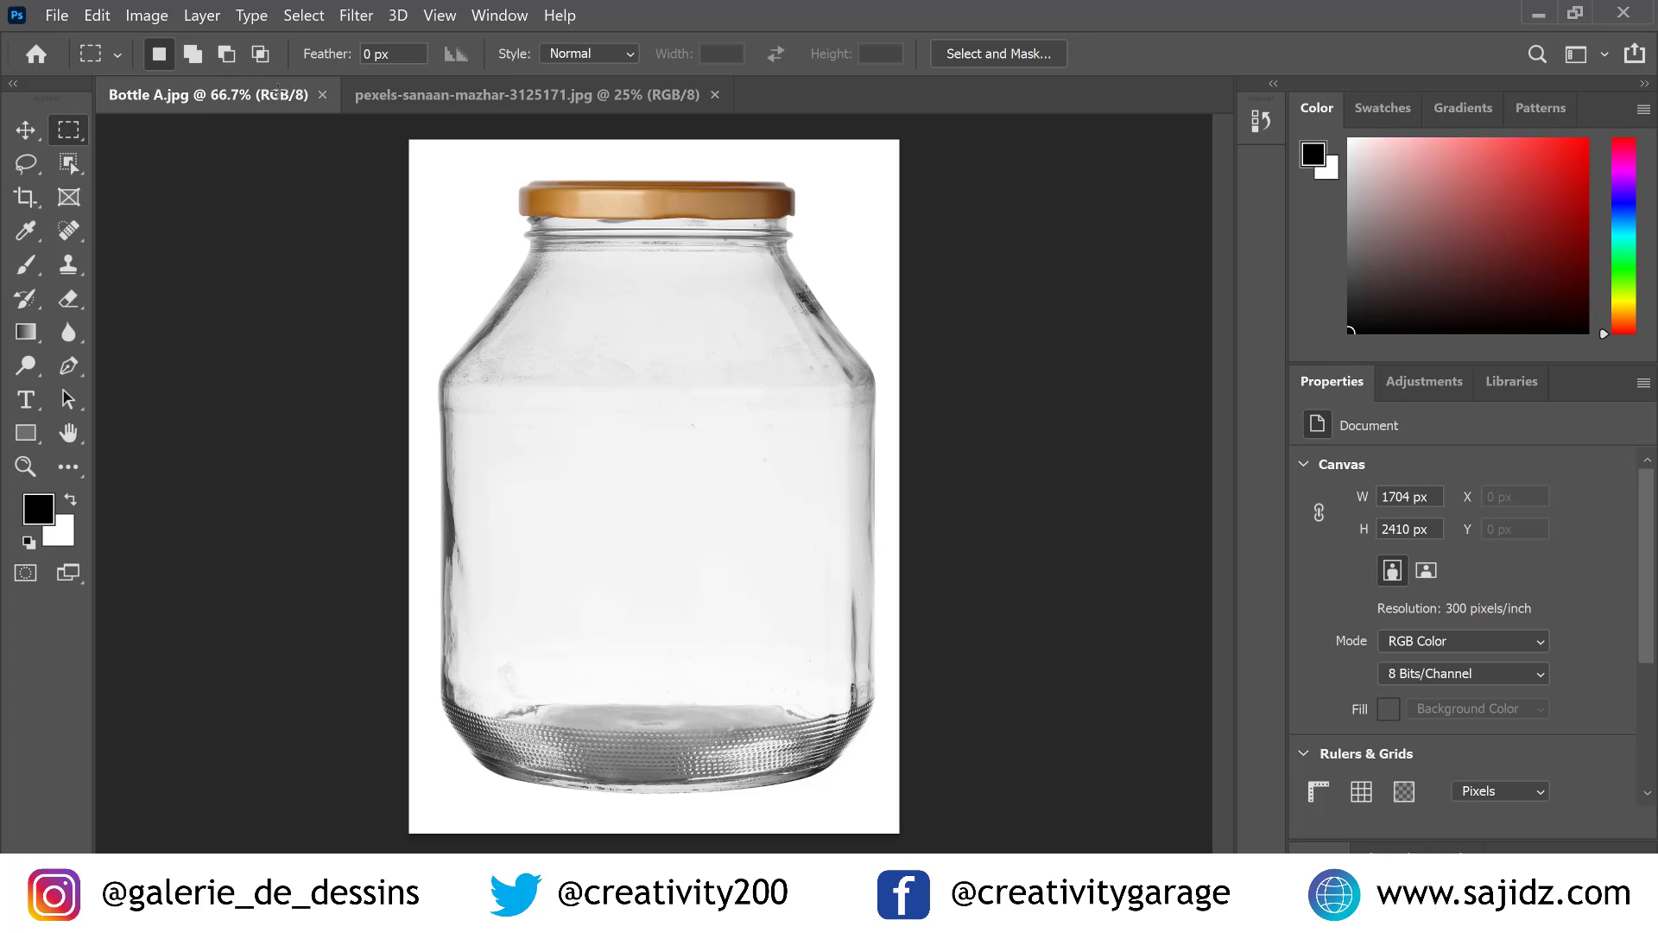
click(656, 97)
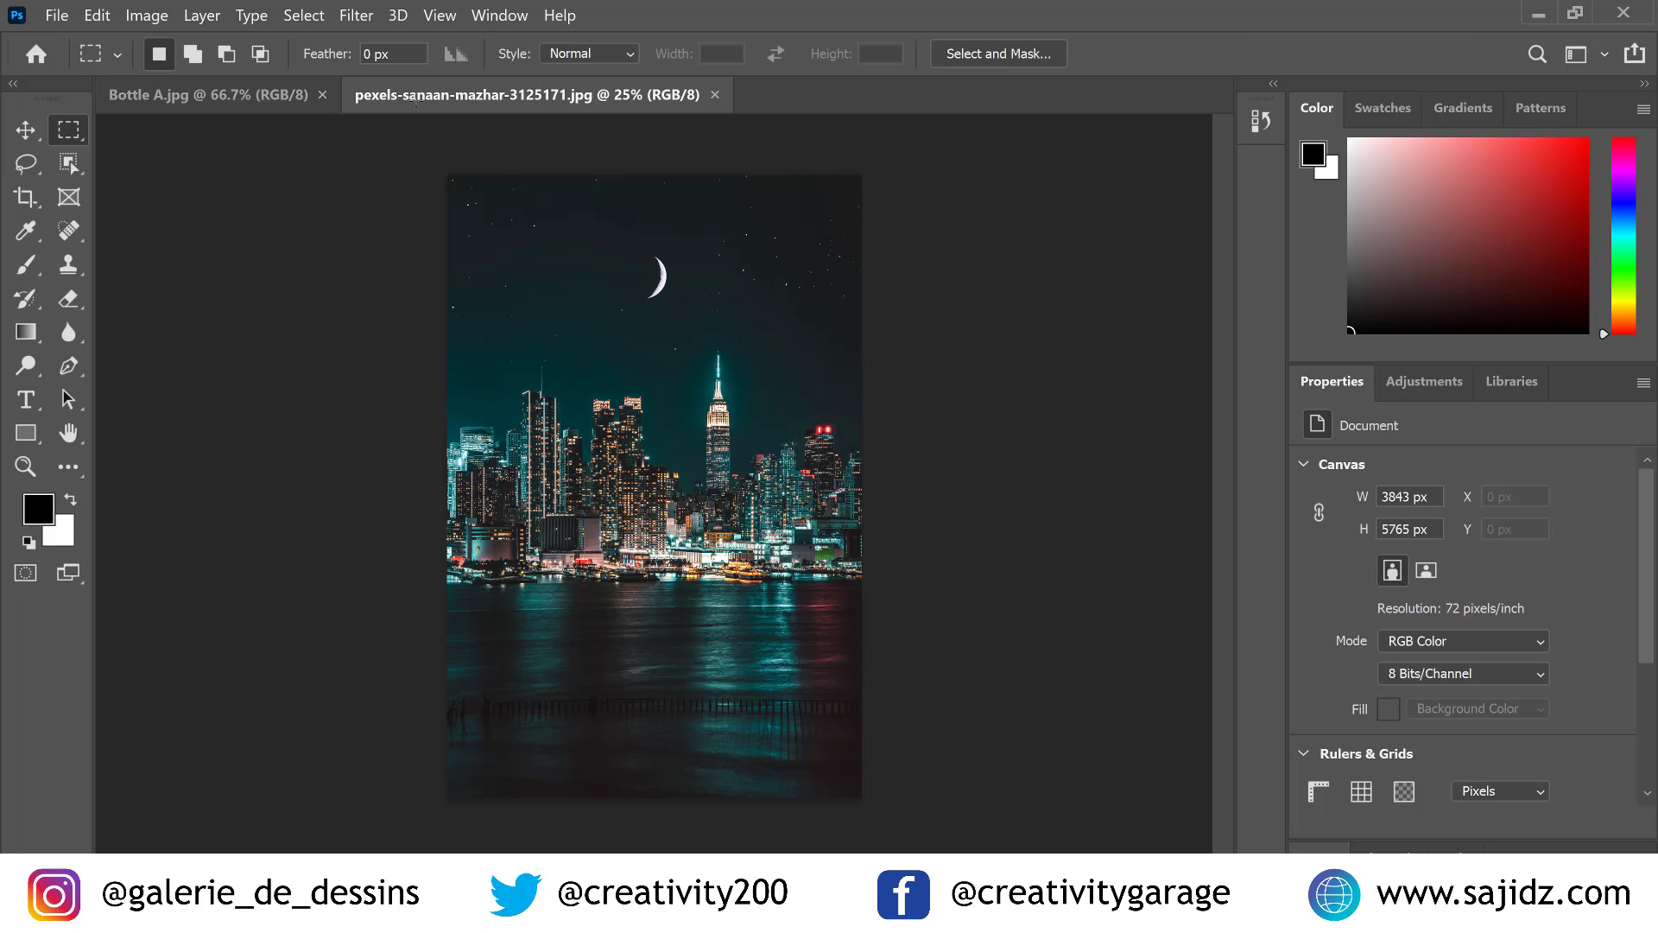
click(229, 102)
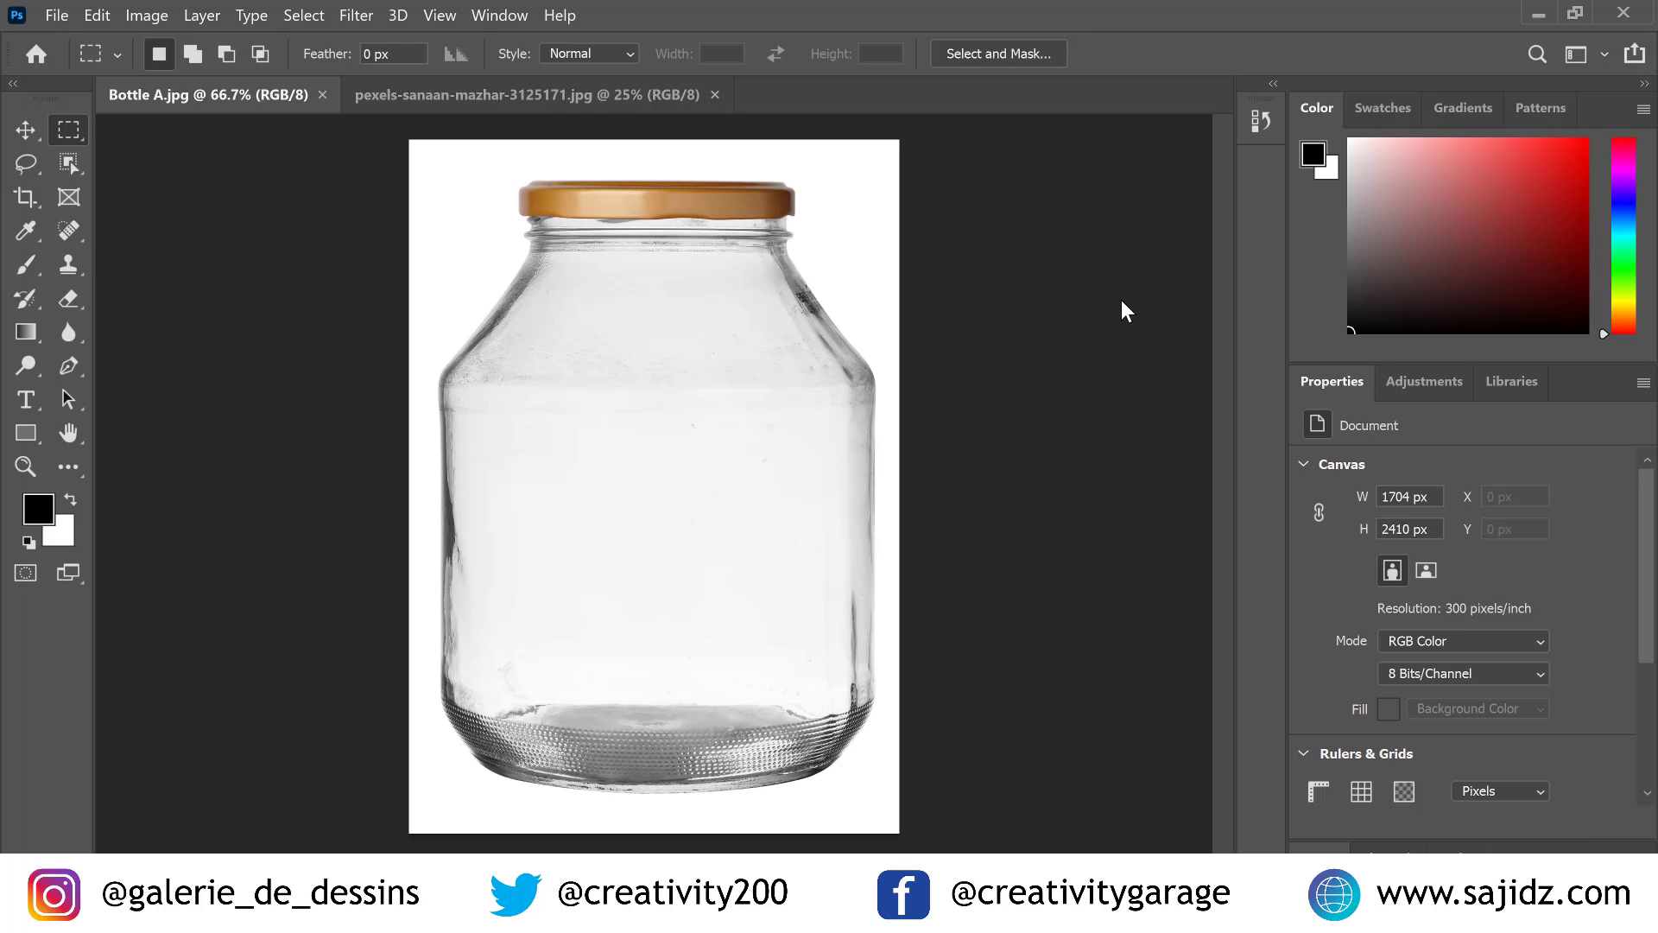
click(54, 157)
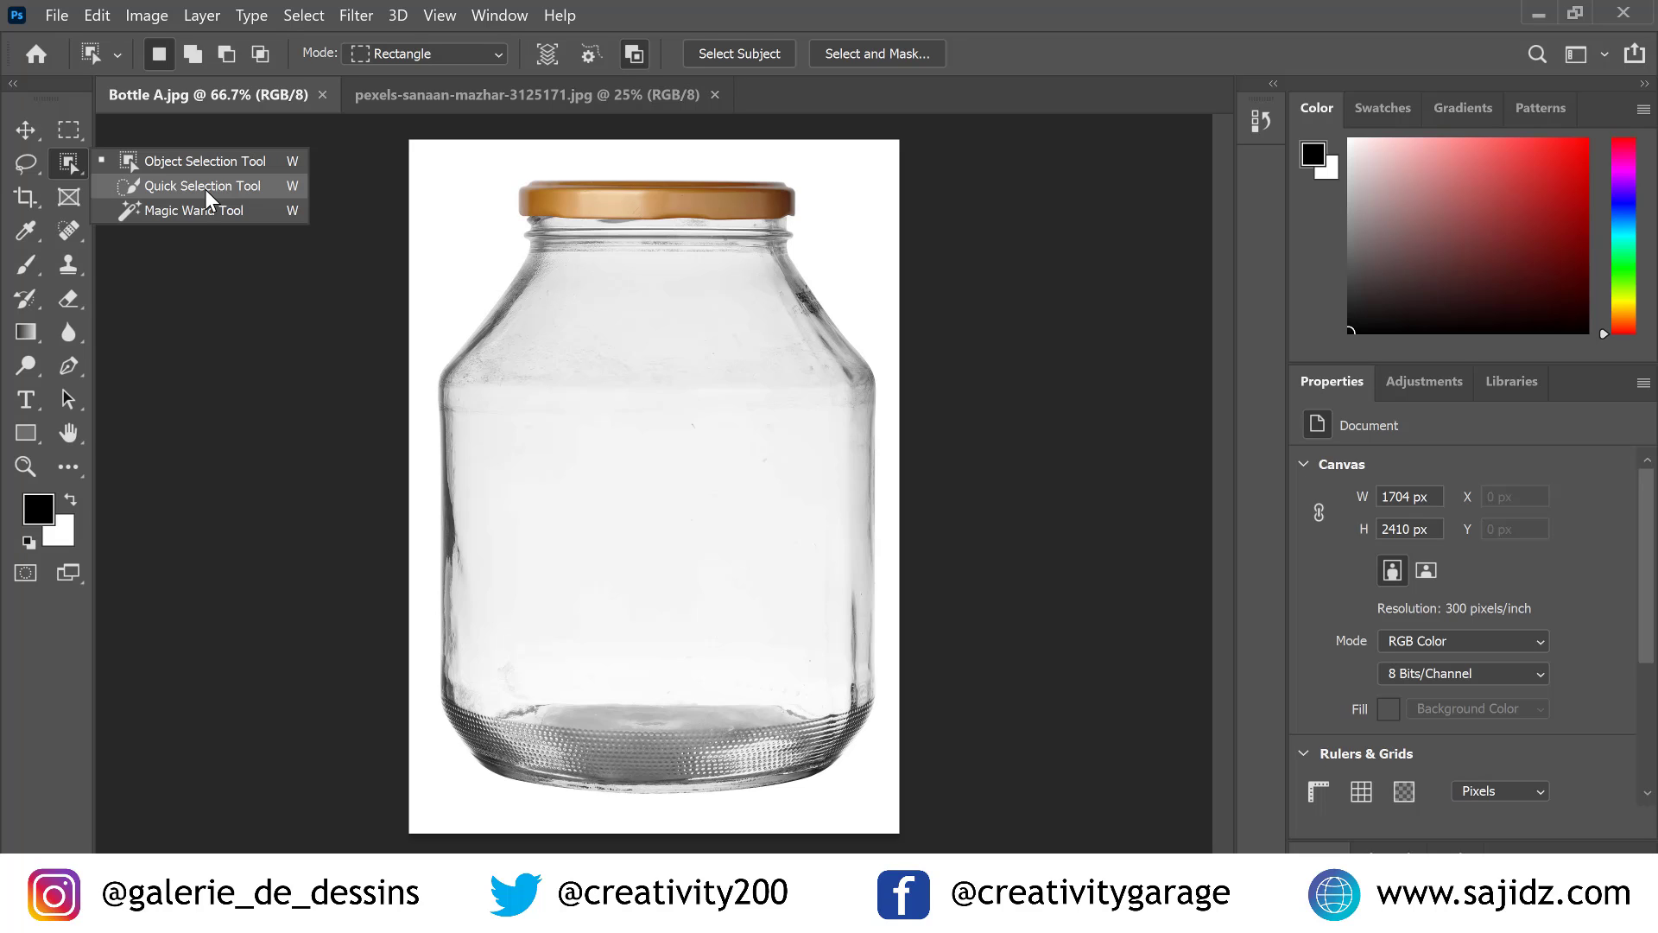
Select the jar's neck up to the lid with an enlarged Quick Selection brush
click(205, 189)
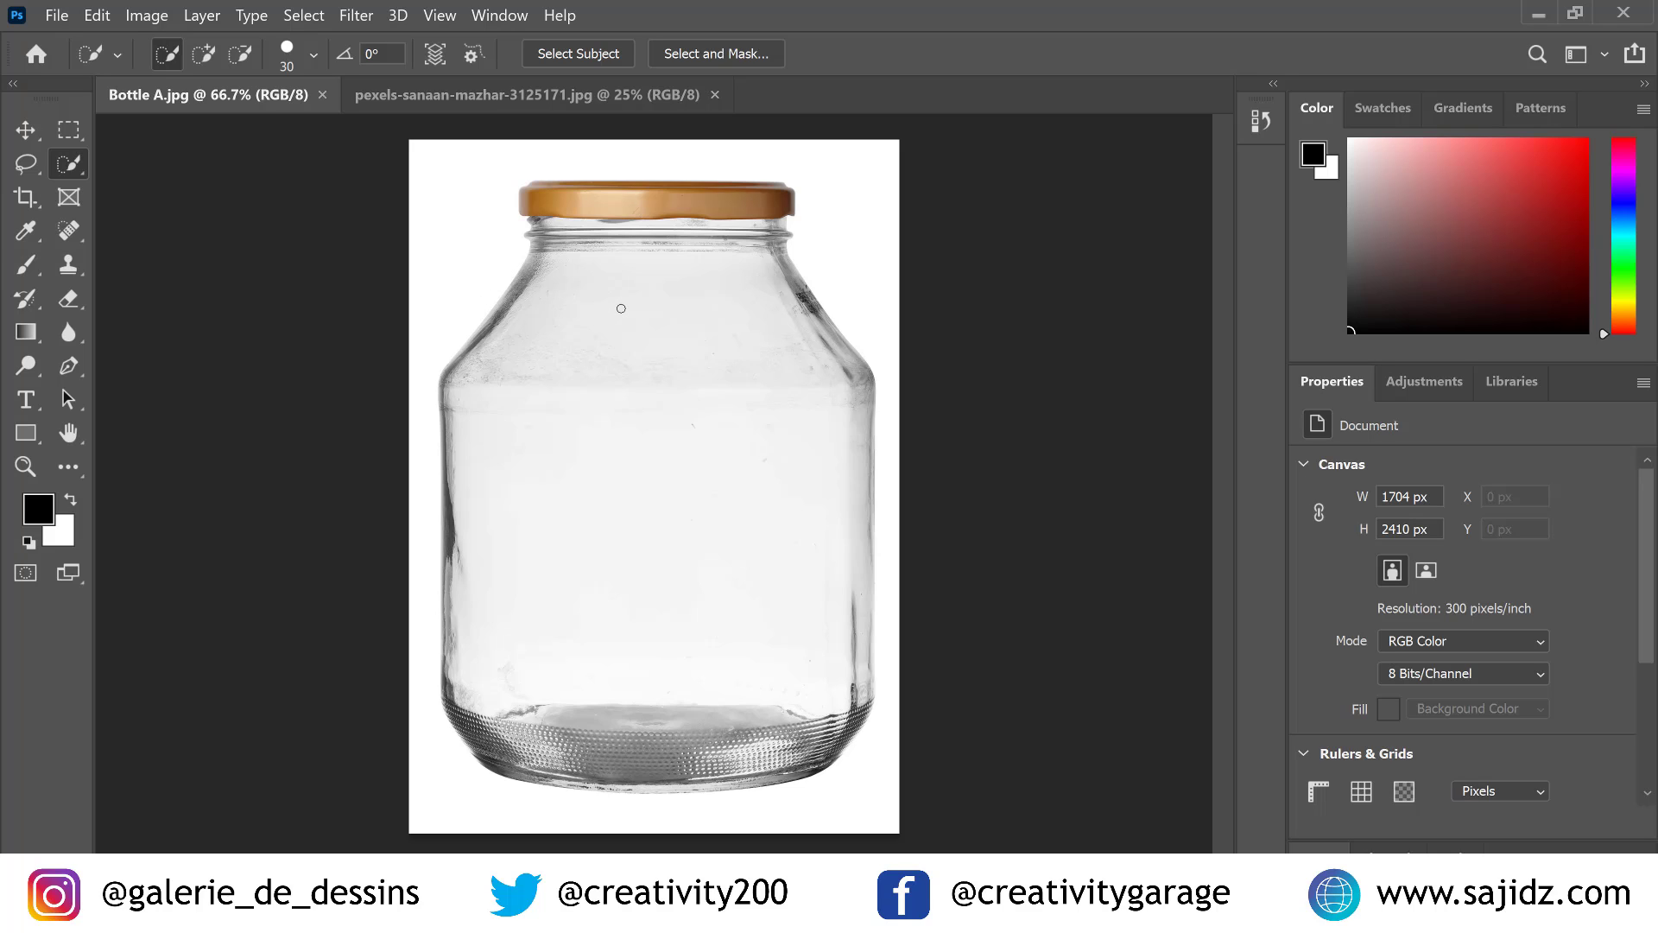
key(bracketright)
key(bracketright)
key(bracketright)
key(bracketright)
key(bracketright)
key(bracketright)
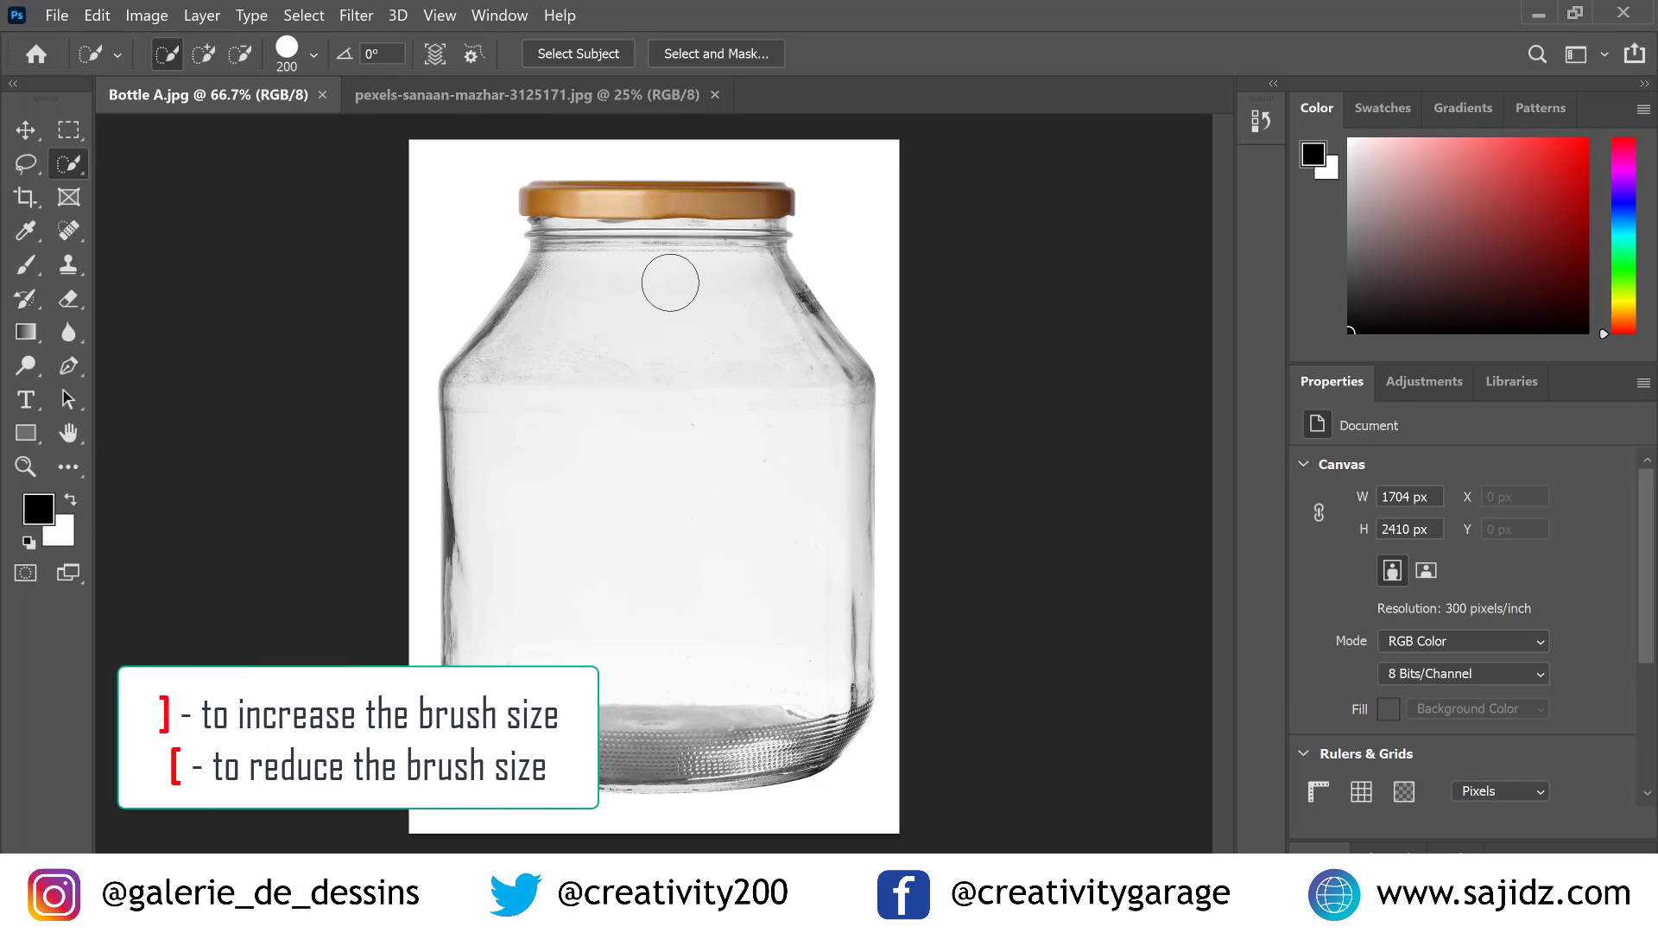
scroll(670, 282, up, 1)
mouse_move(556, 244)
mouse_down()
mouse_move(729, 251)
mouse_move(806, 350)
mouse_move(843, 340)
mouse_move(829, 344)
mouse_move(841, 671)
mouse_move(833, 729)
mouse_move(778, 767)
mouse_move(605, 800)
mouse_move(518, 782)
mouse_up()
click(610, 248)
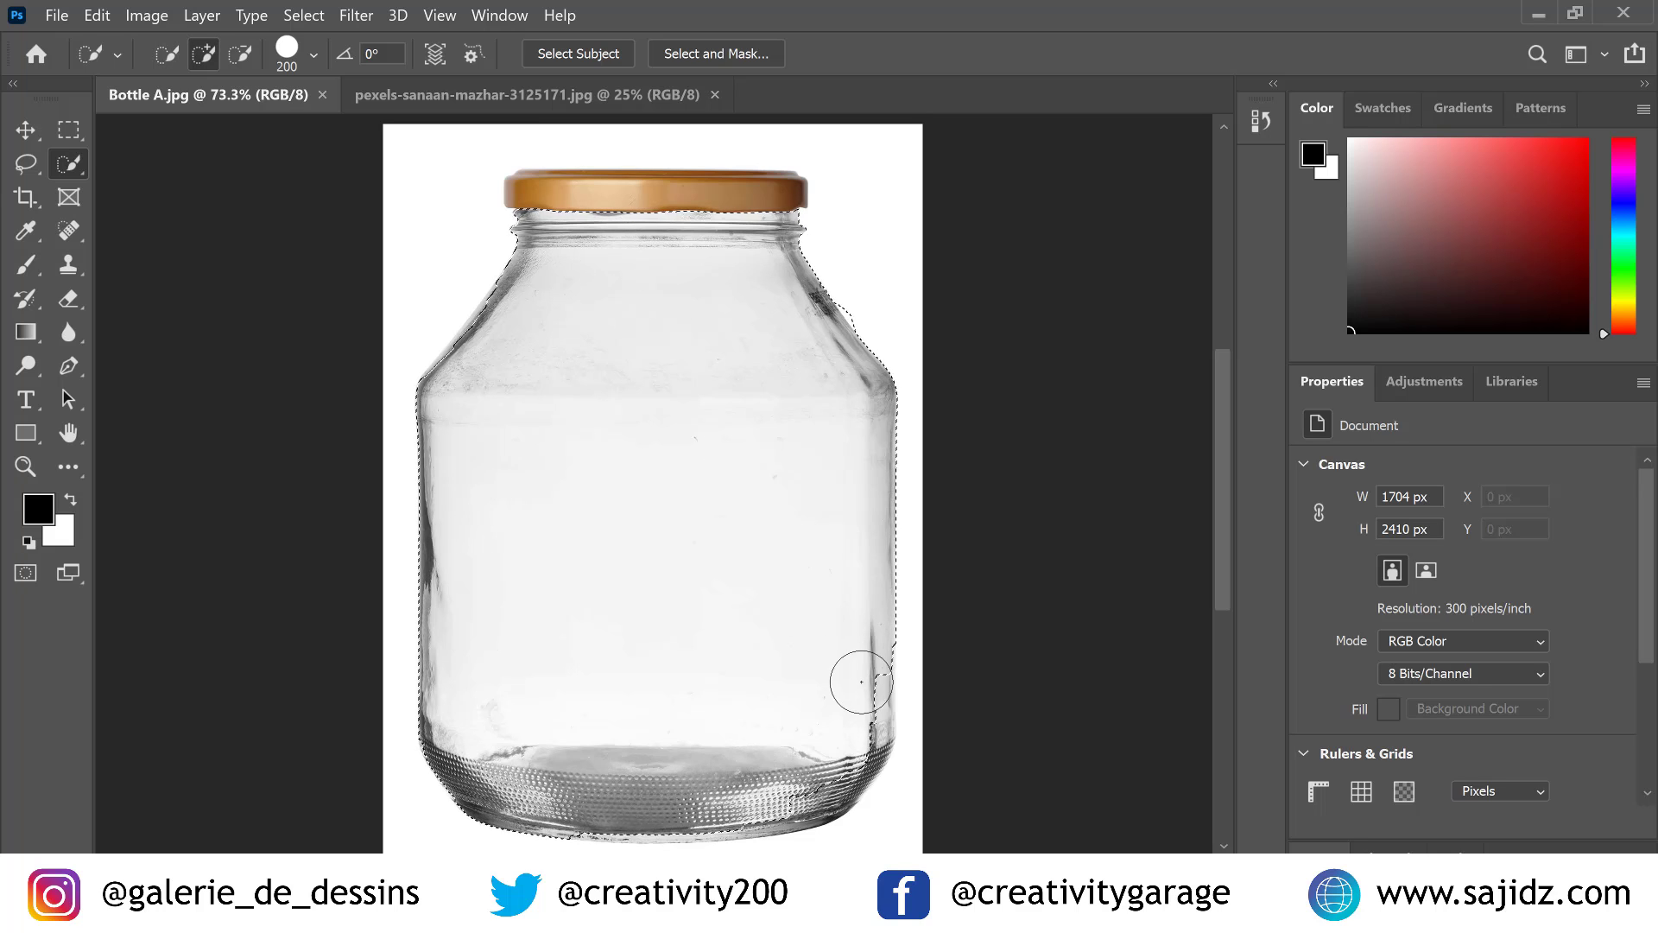
Refine the selection along the jar's base and trim the left shoulder edge in Subtract mode
scroll(861, 681, up, 3)
mouse_move(691, 722)
mouse_down()
mouse_move(532, 740)
mouse_move(341, 740)
mouse_up()
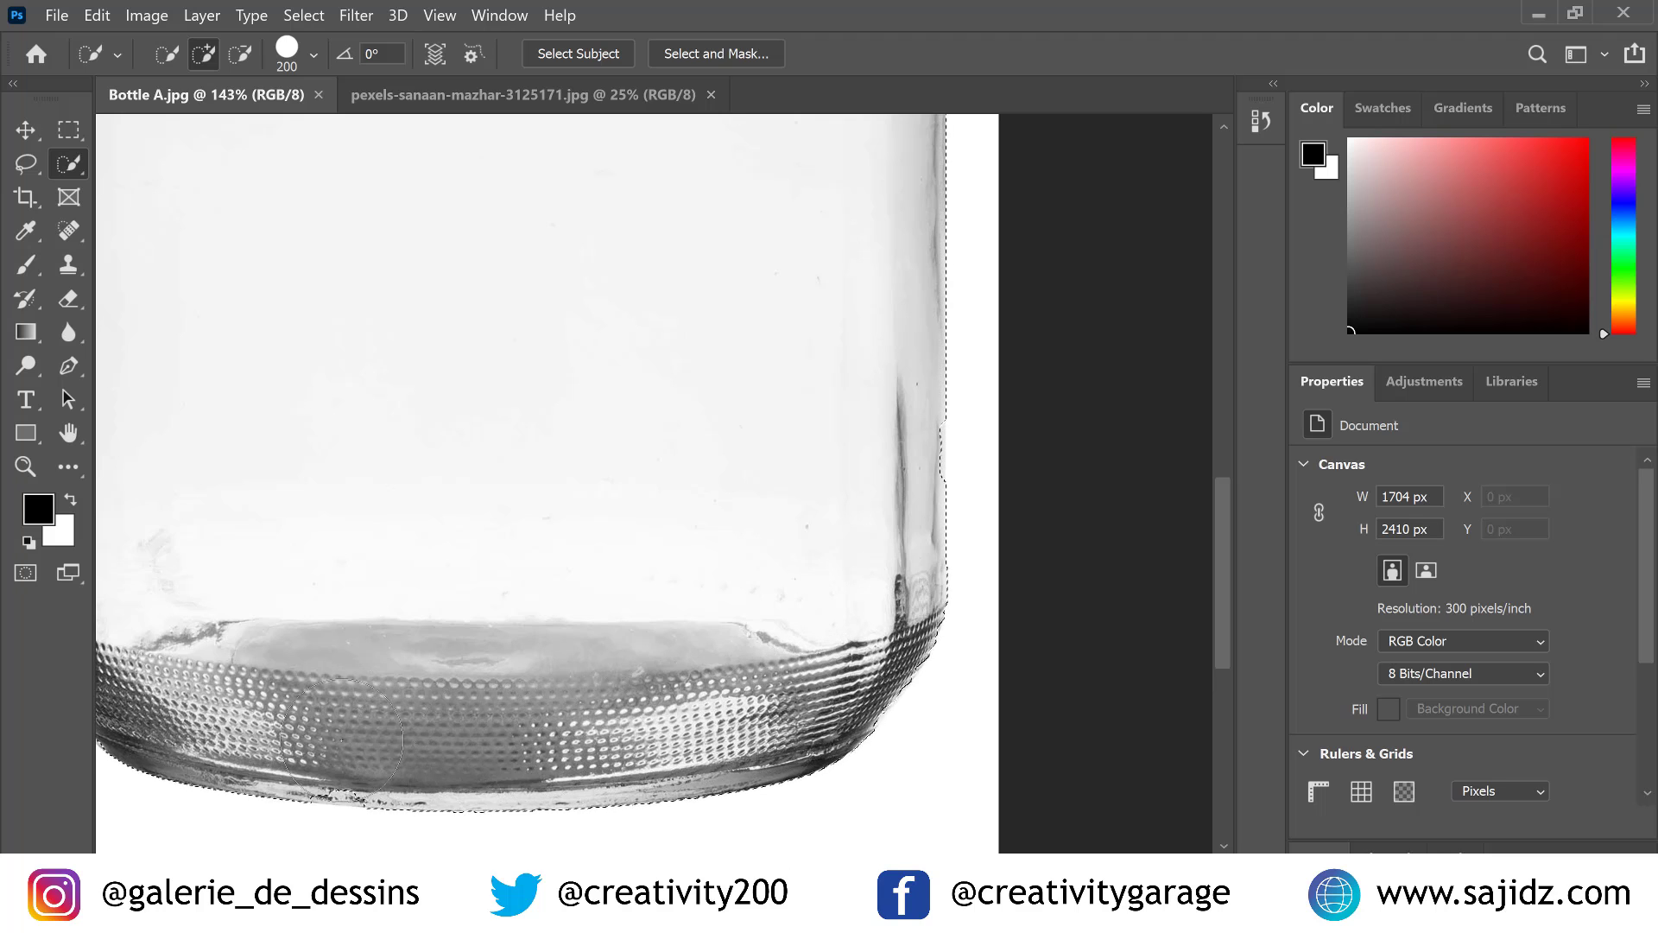
scroll(792, 452, up, 10)
click(242, 54)
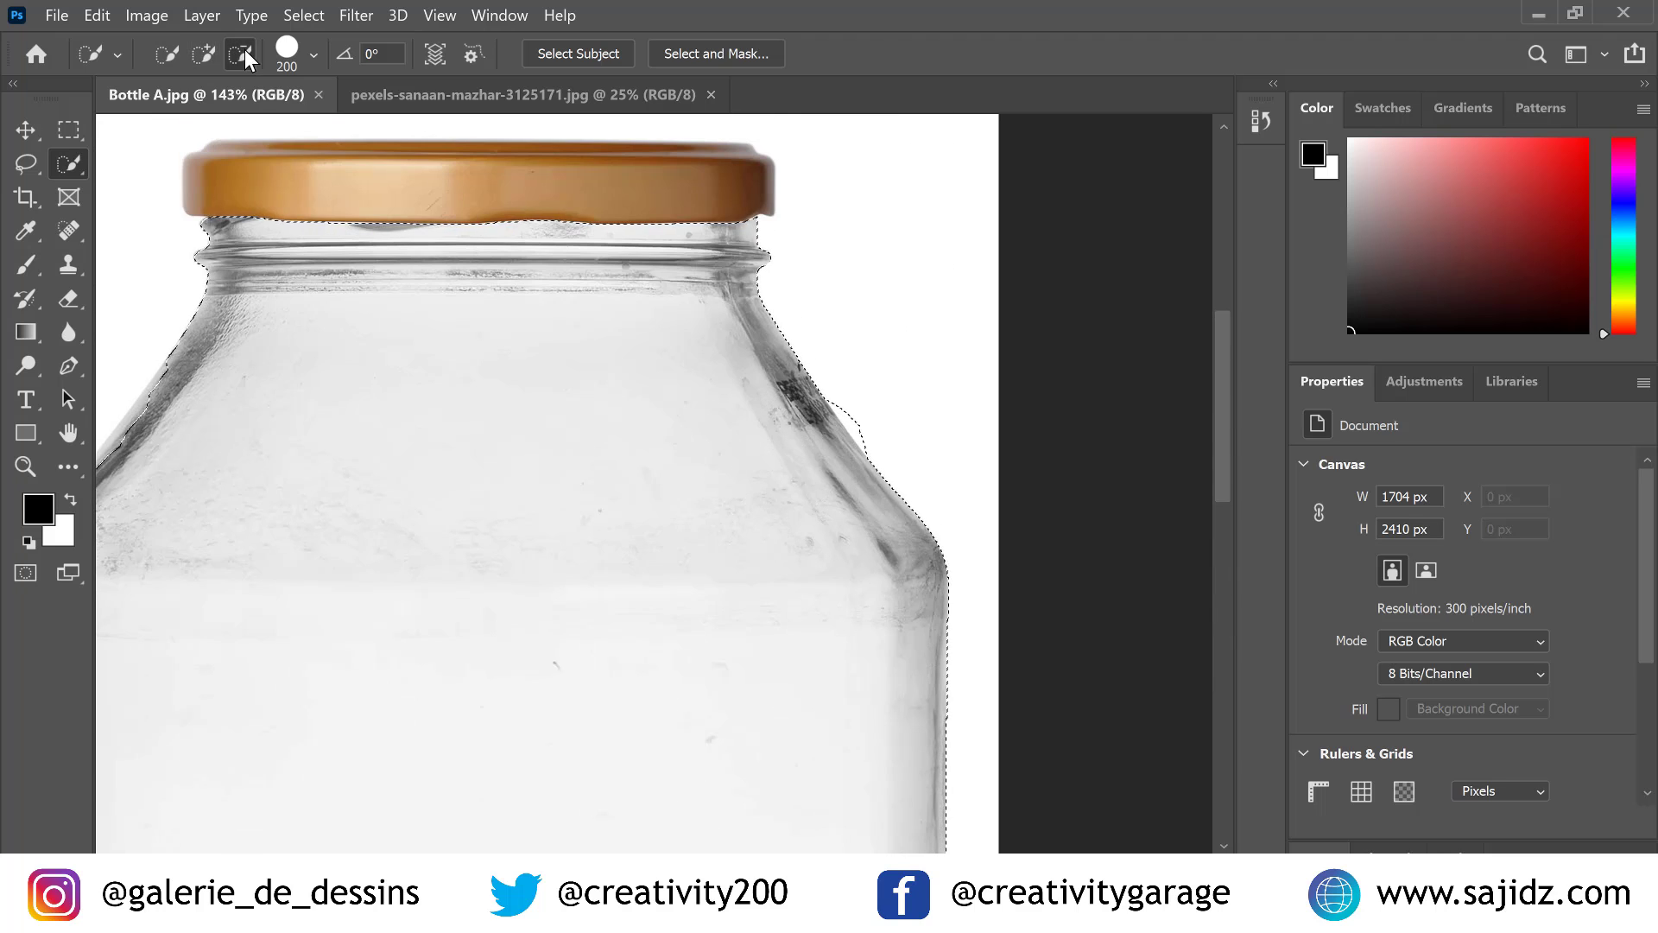
scroll(674, 470, down, 2)
scroll(357, 559, up, 4)
mouse_move(356, 558)
mouse_down()
mouse_move(403, 528)
mouse_move(354, 633)
mouse_move(409, 572)
mouse_move(417, 520)
mouse_move(353, 585)
mouse_move(349, 568)
mouse_move(402, 522)
mouse_move(459, 426)
mouse_move(396, 548)
mouse_up()
scroll(761, 459, up, 3)
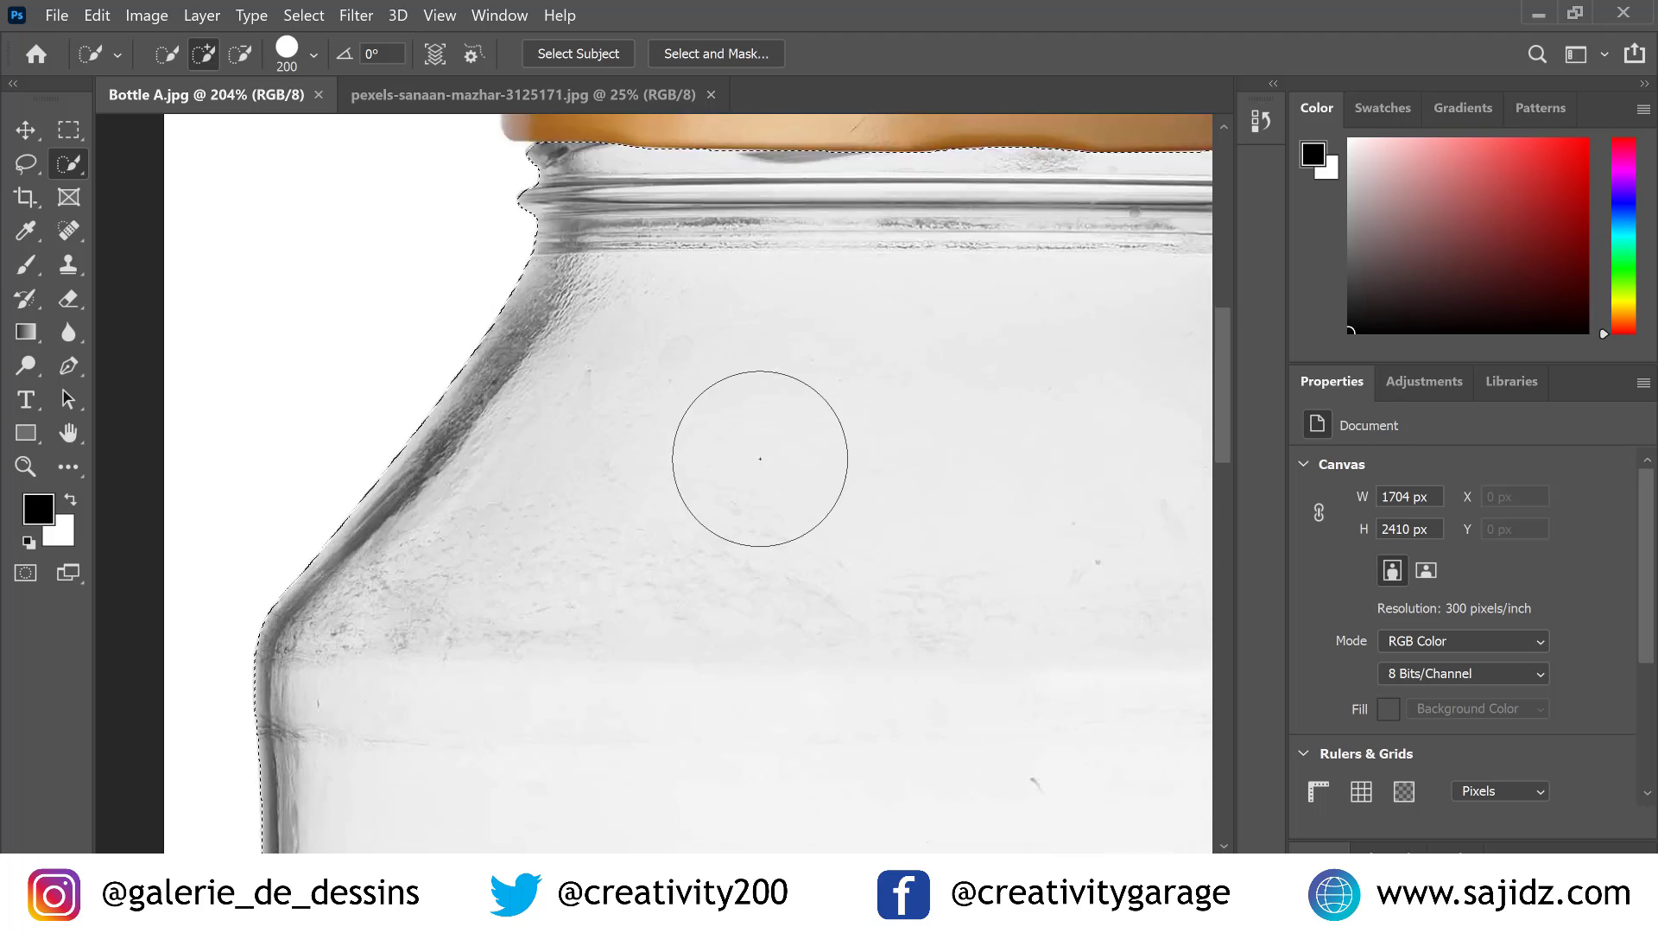
scroll(761, 459, down, 10)
scroll(407, 507, up, 2)
scroll(466, 598, down, 5)
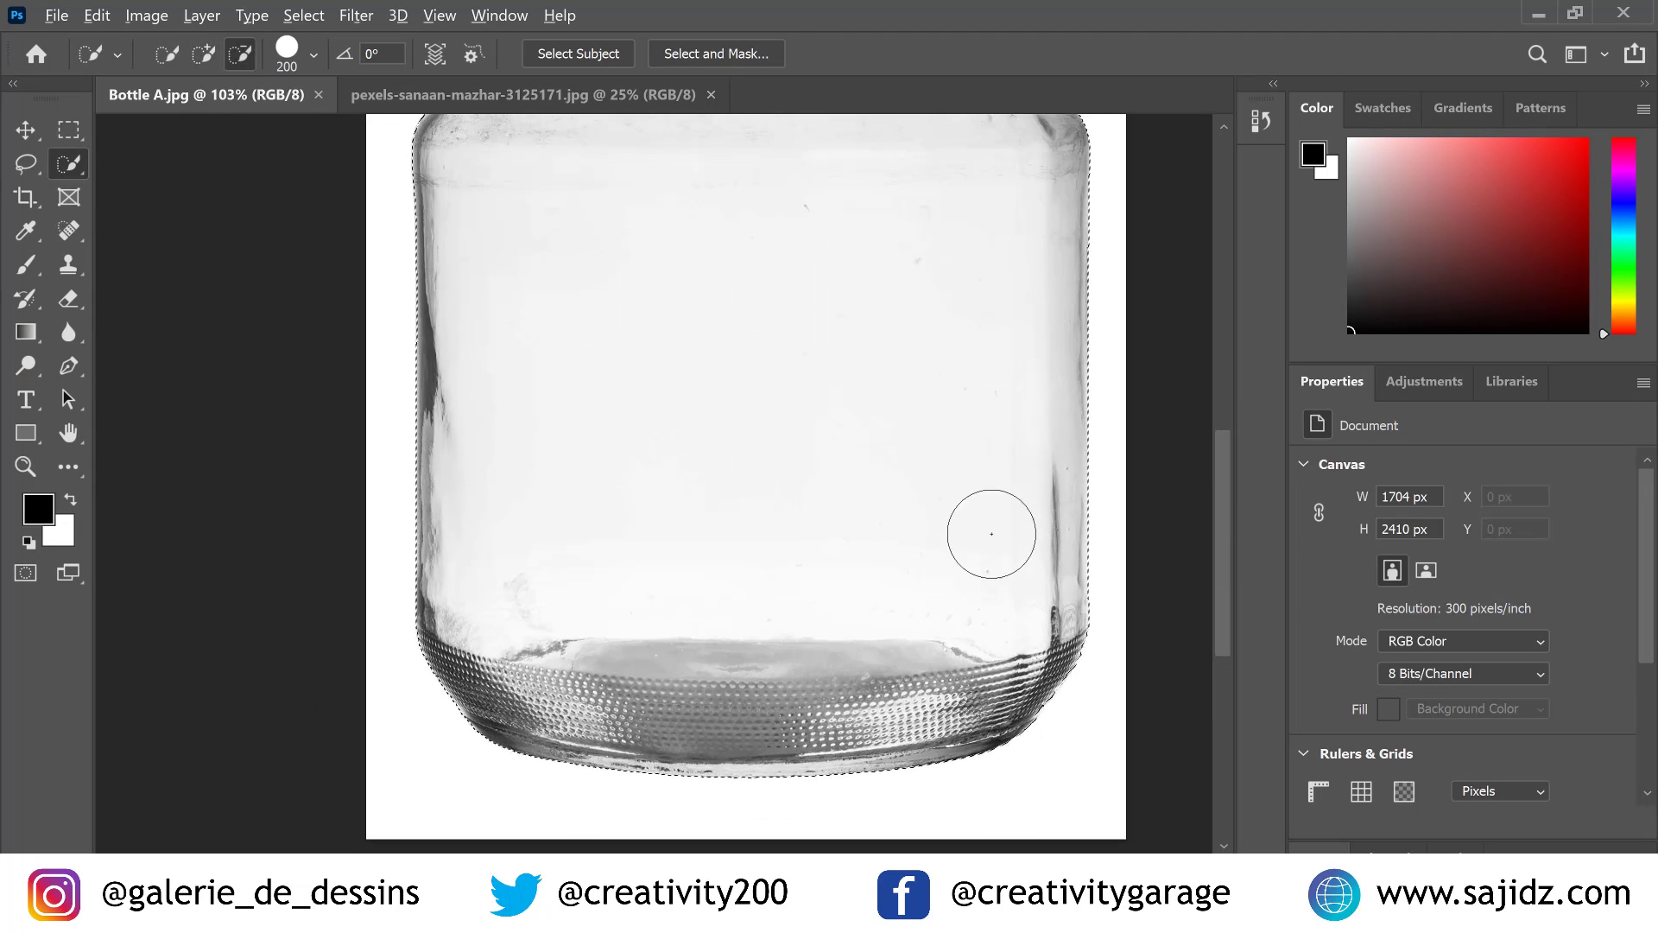
scroll(537, 341, down, 2)
scroll(567, 325, down, 1)
scroll(572, 327, up, 2)
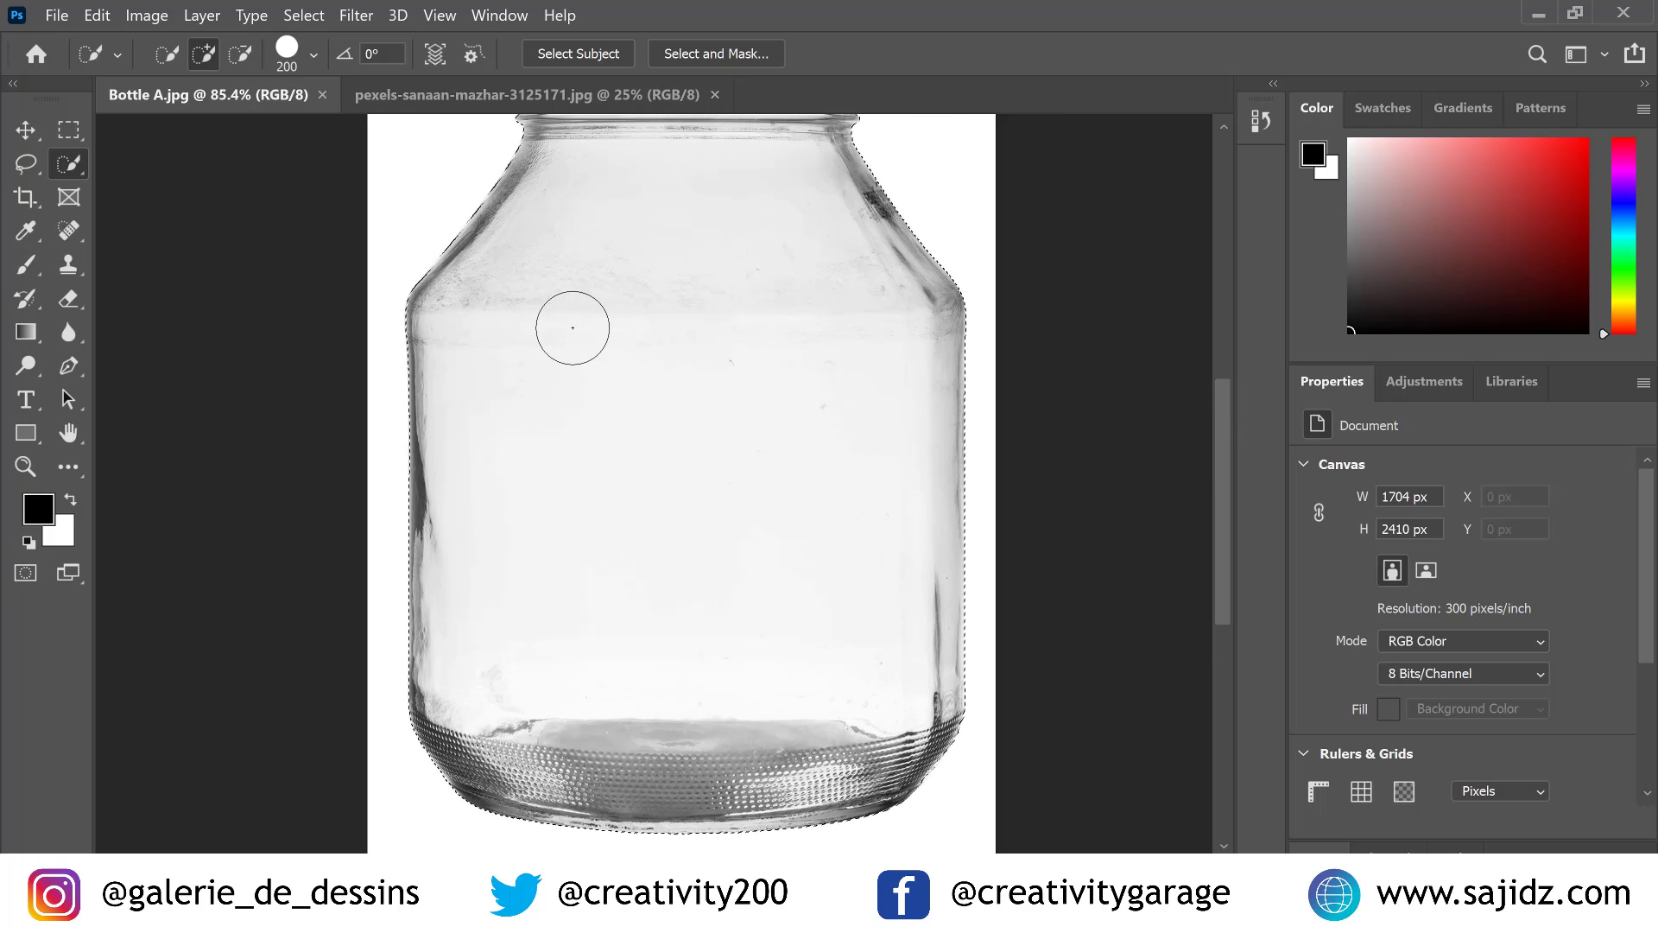
scroll(573, 327, up, 1)
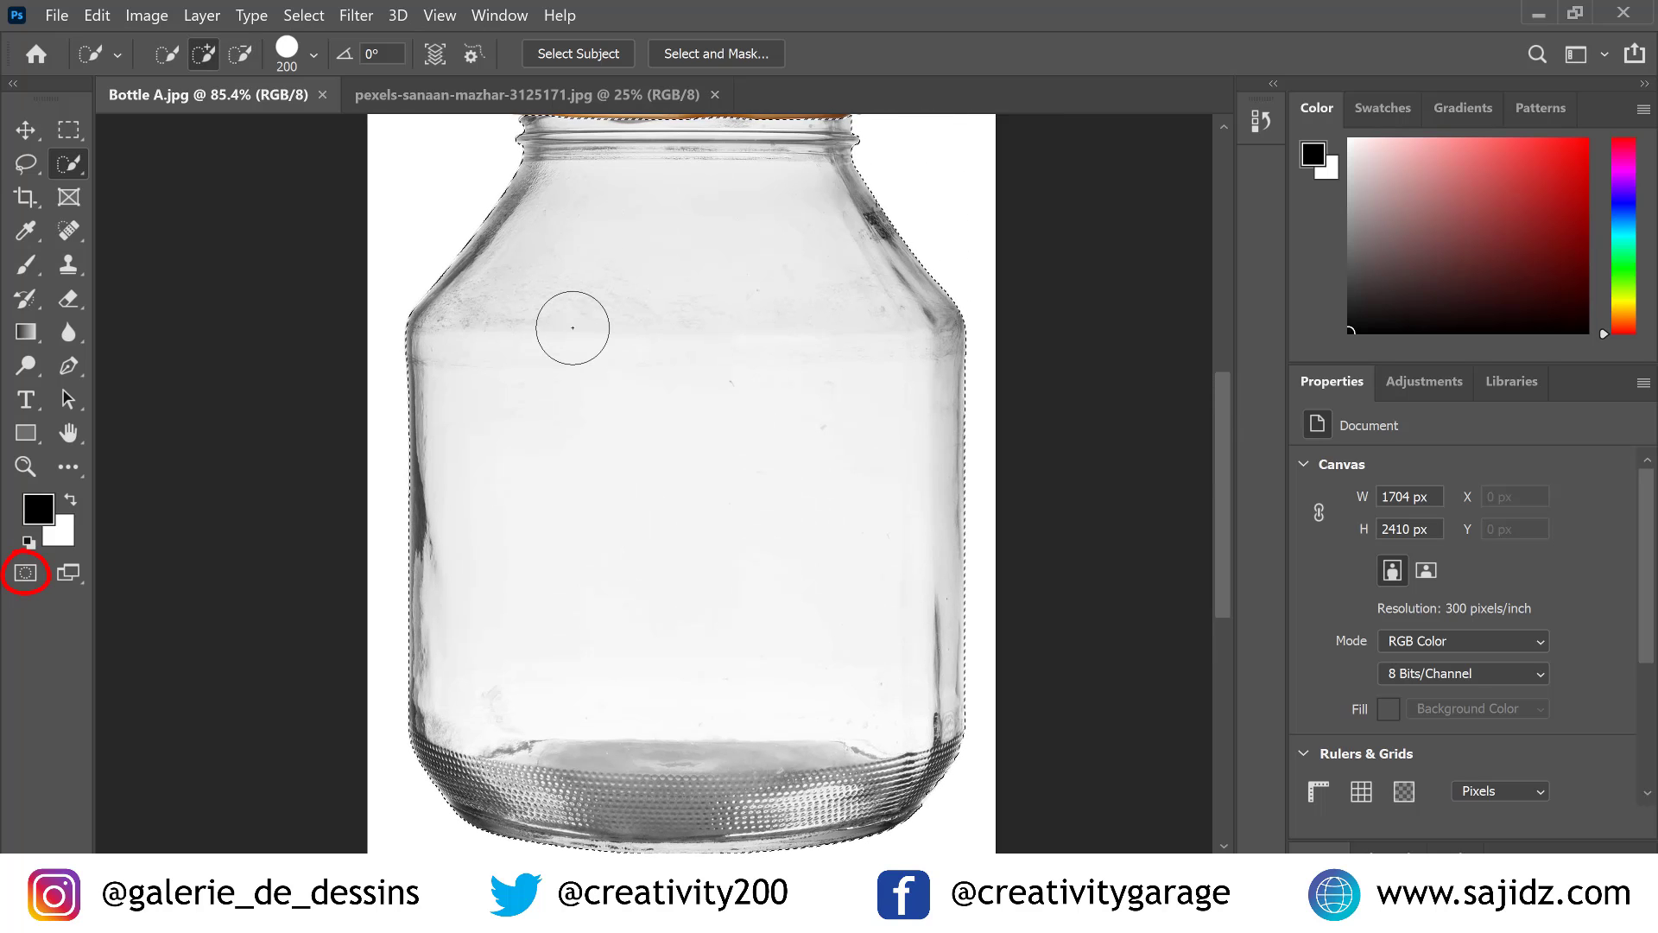
Inspect the jar selection as a red Quick Mask overlay, then return to the outline
click(26, 572)
scroll(716, 571, down, 1)
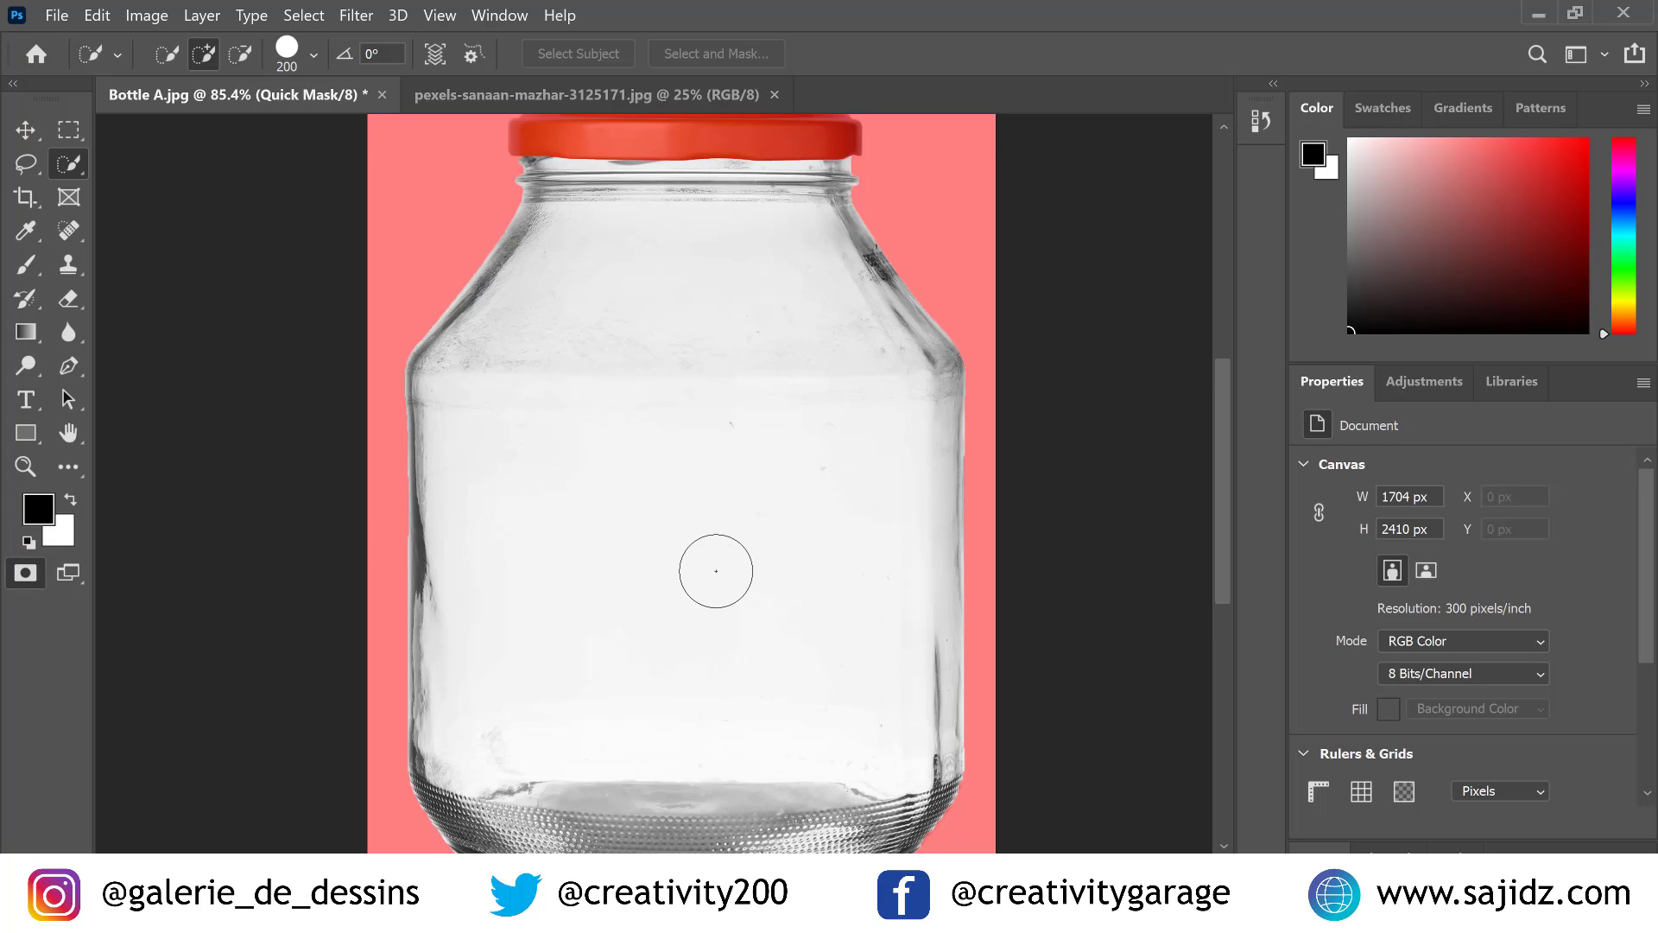
scroll(715, 571, down, 3)
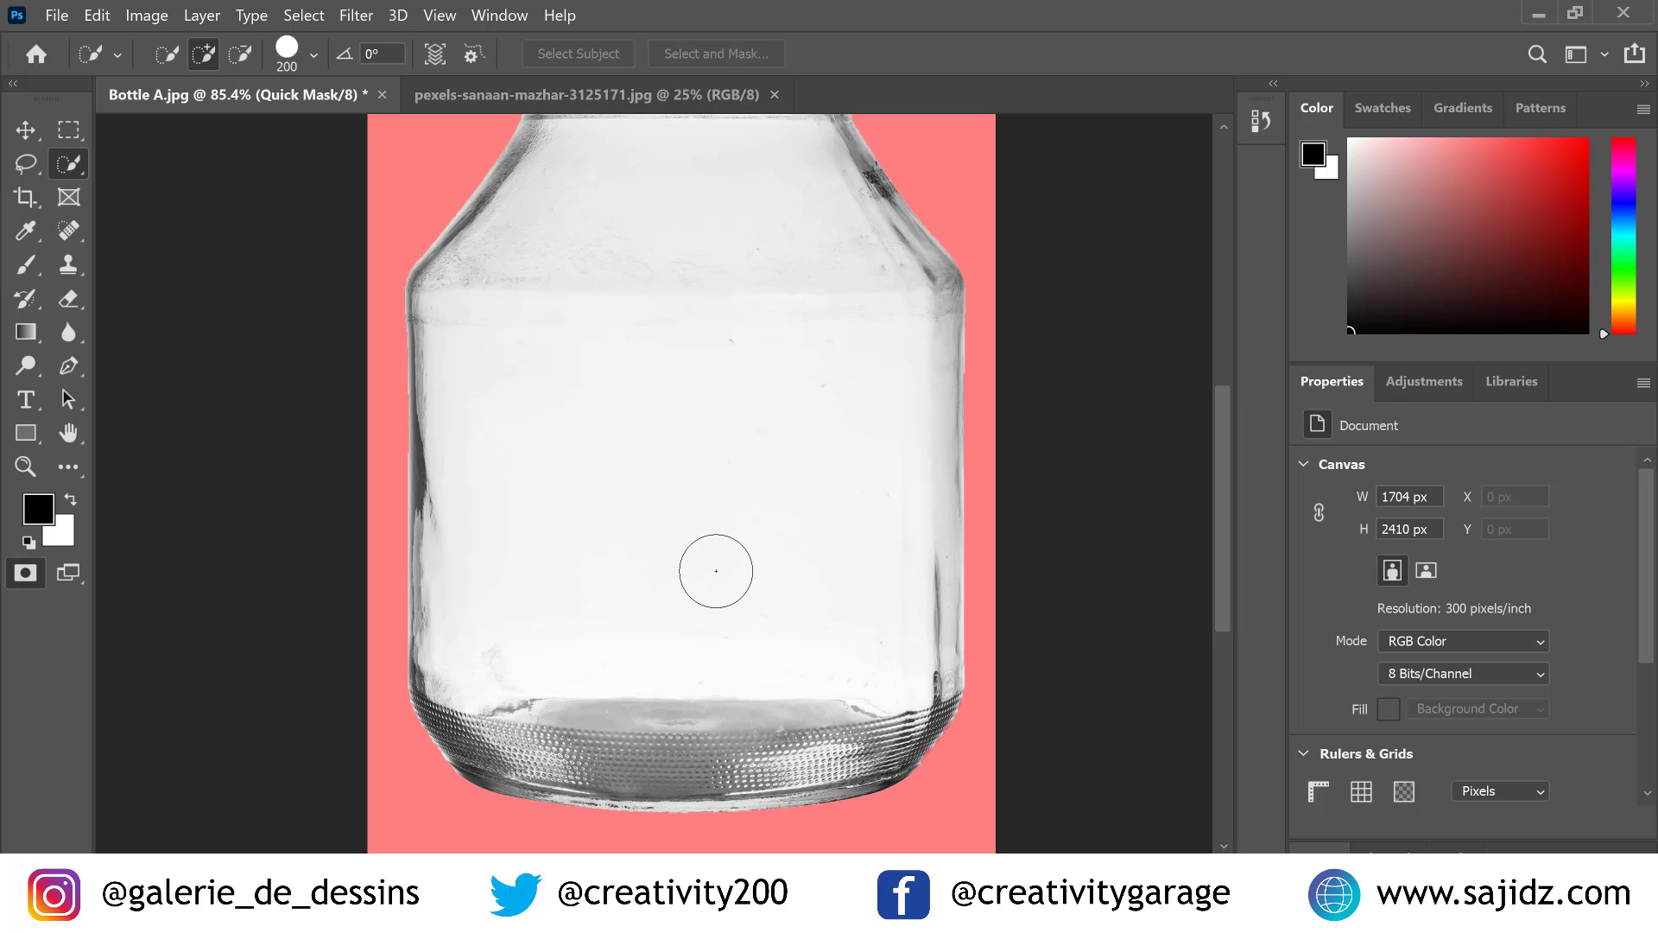
scroll(405, 407, up, 2)
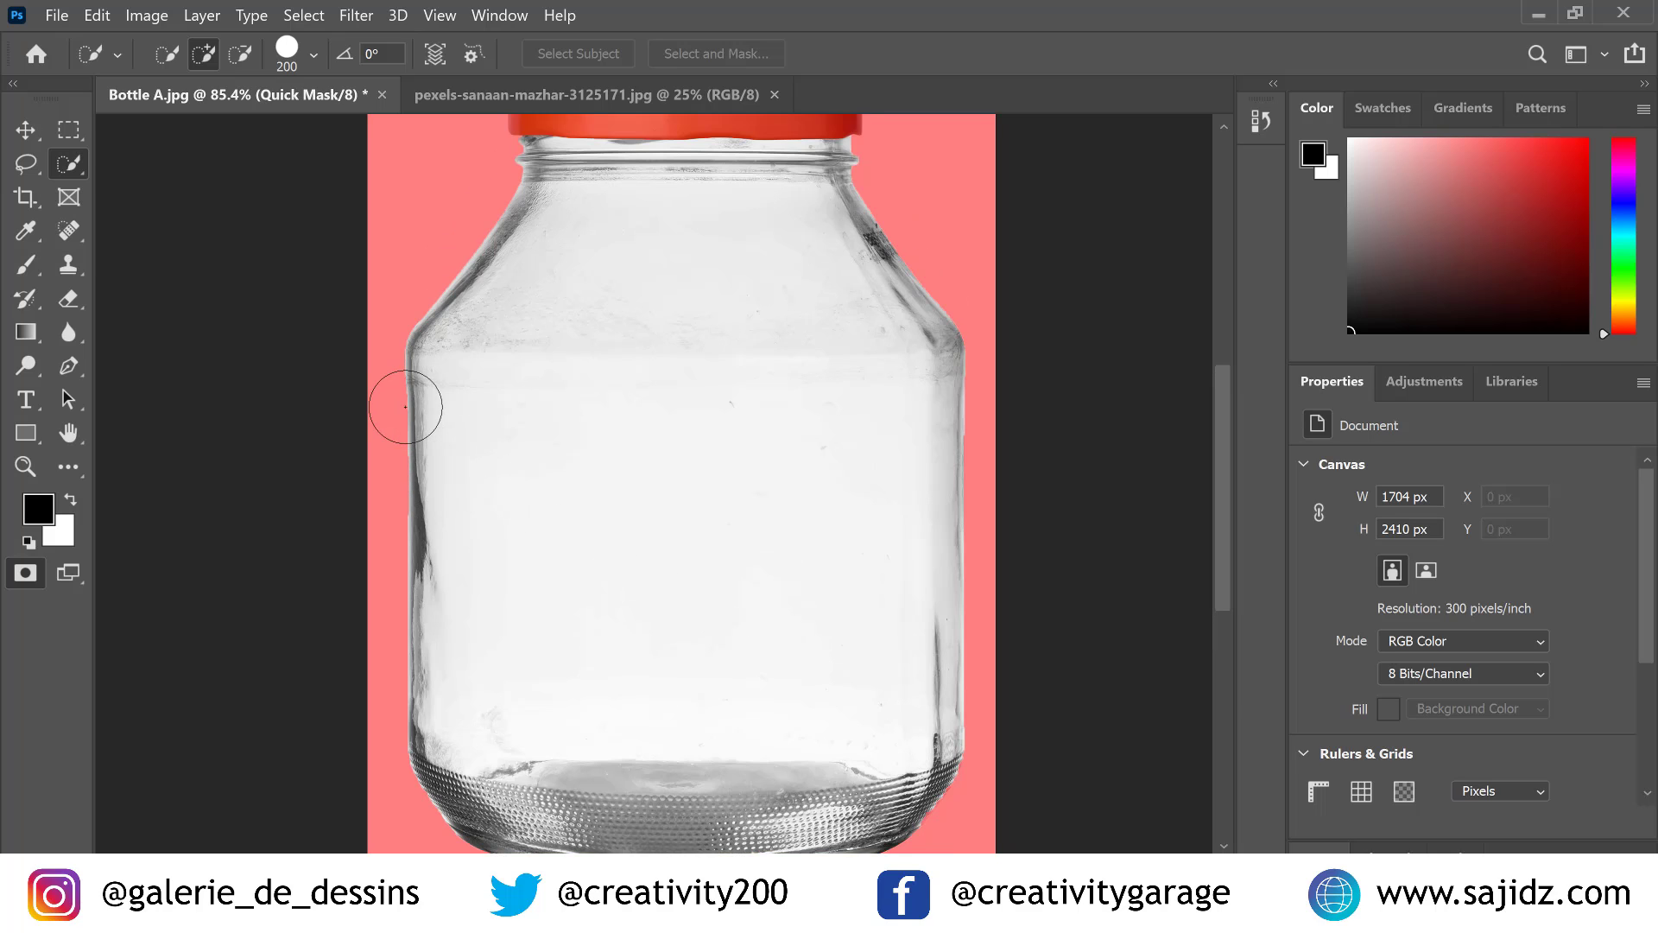
scroll(405, 407, up, 2)
scroll(826, 499, down, 1)
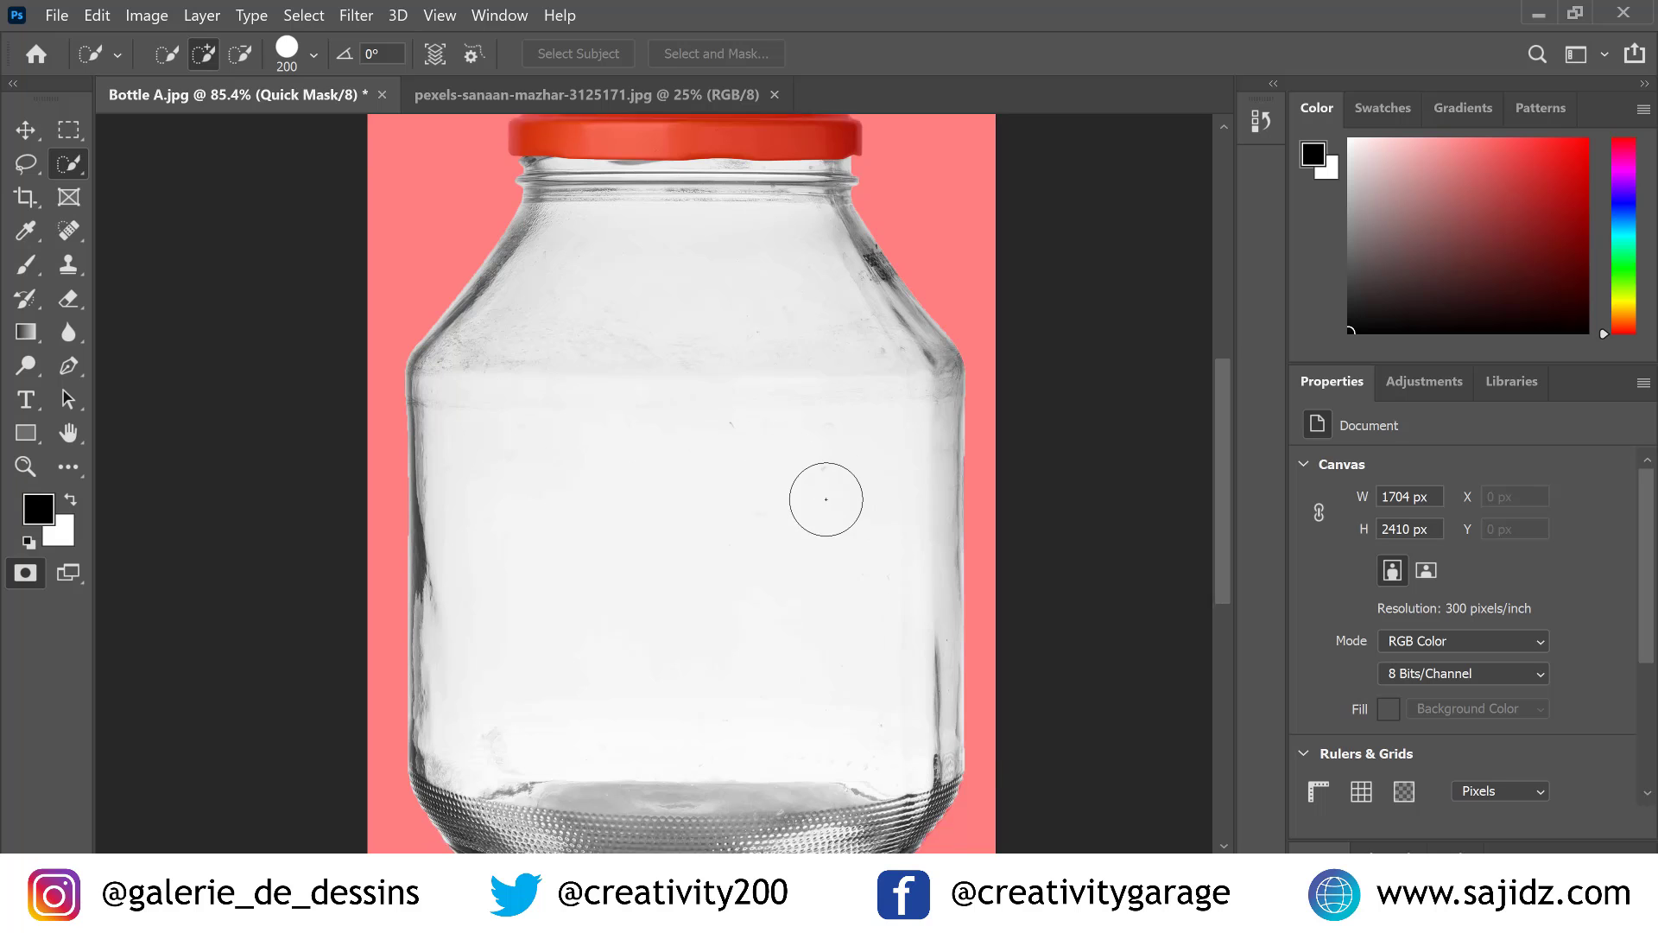
scroll(826, 499, down, 2)
scroll(848, 603, up, 5)
key(q)
Clean up the right base corner with a smaller brush and recheck it in Quick Mask
key(bracketleft)
key(bracketleft)
key(bracketleft)
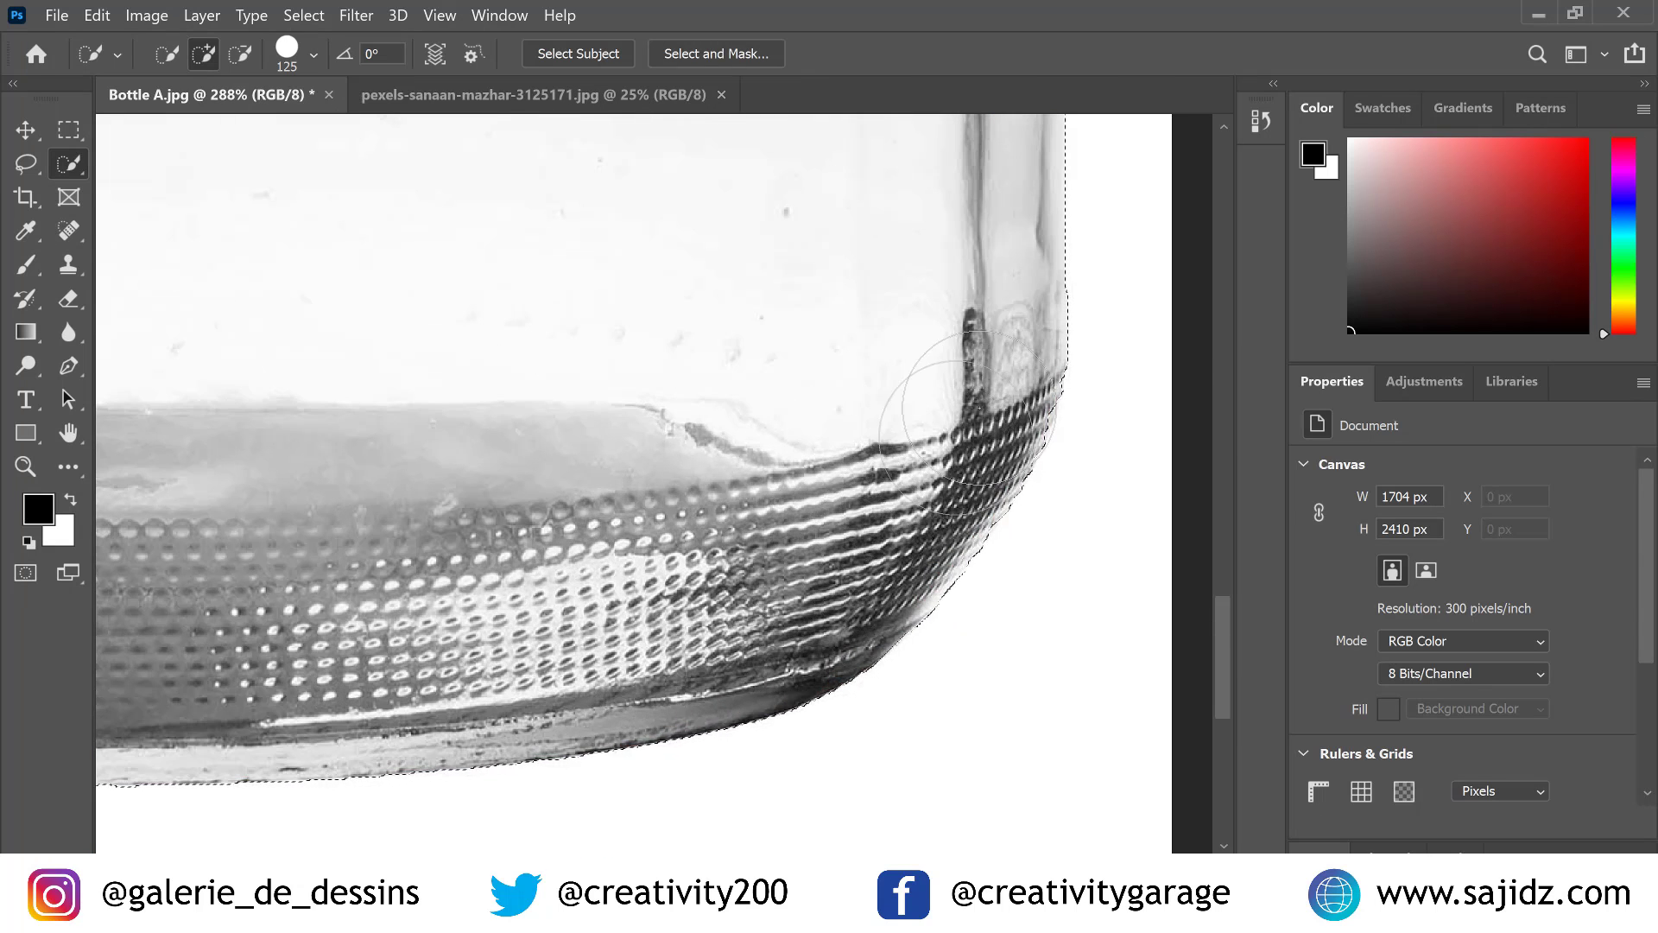
scroll(832, 555, down, 5)
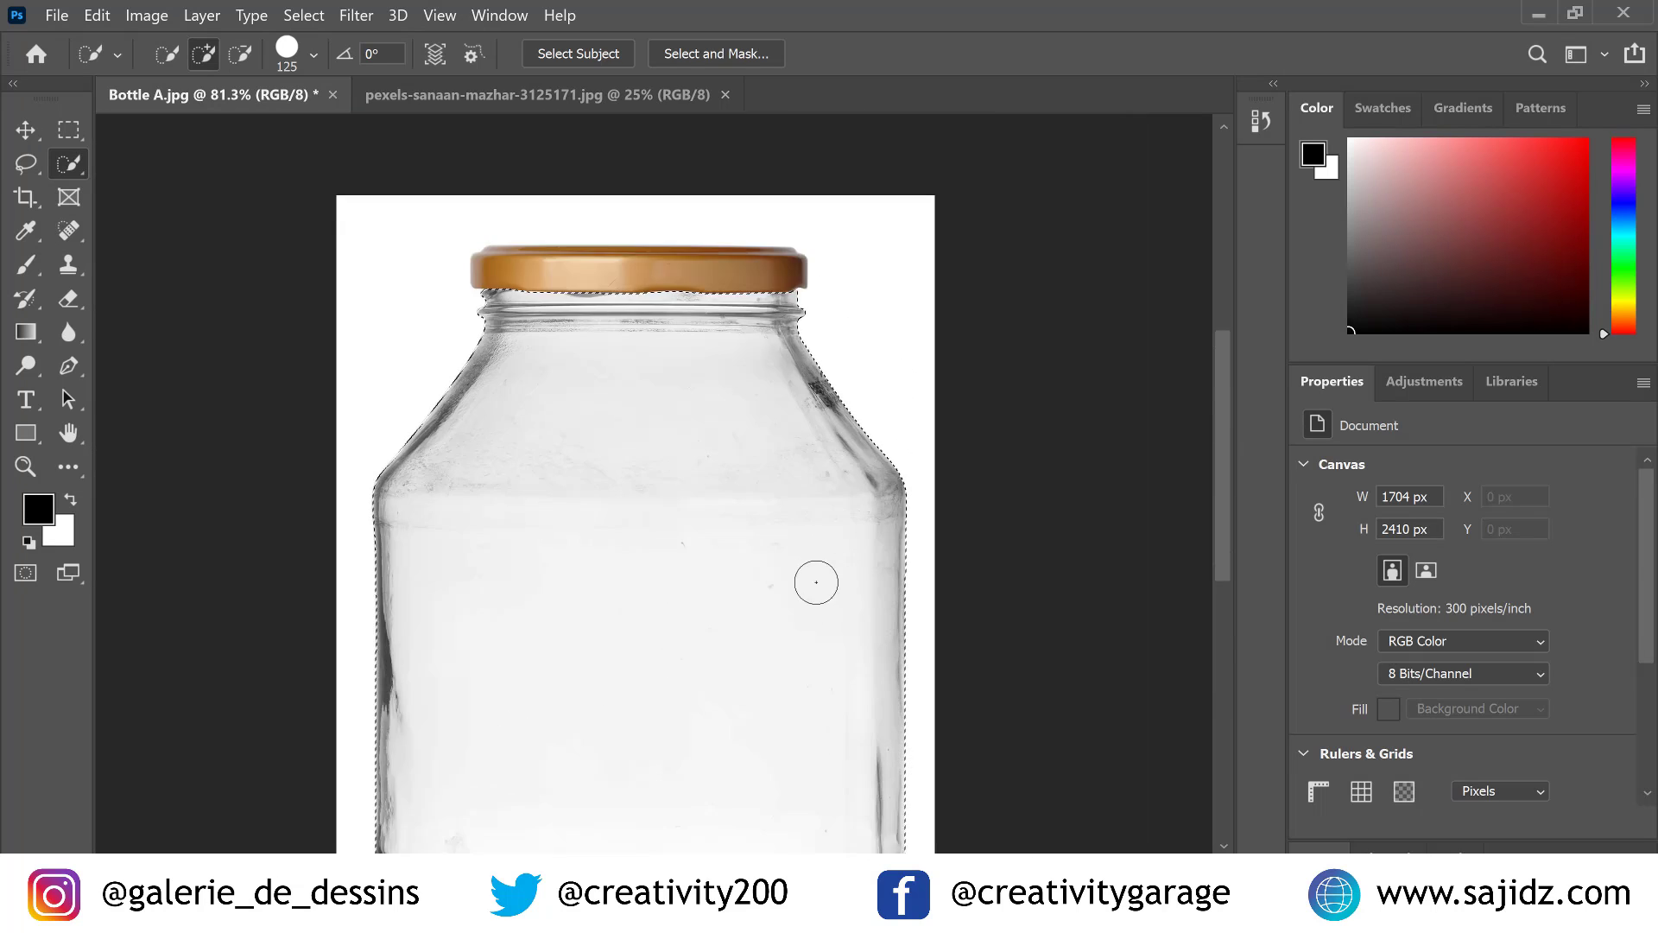
scroll(1051, 555, down, 5)
key(q)
scroll(1053, 557, up, 6)
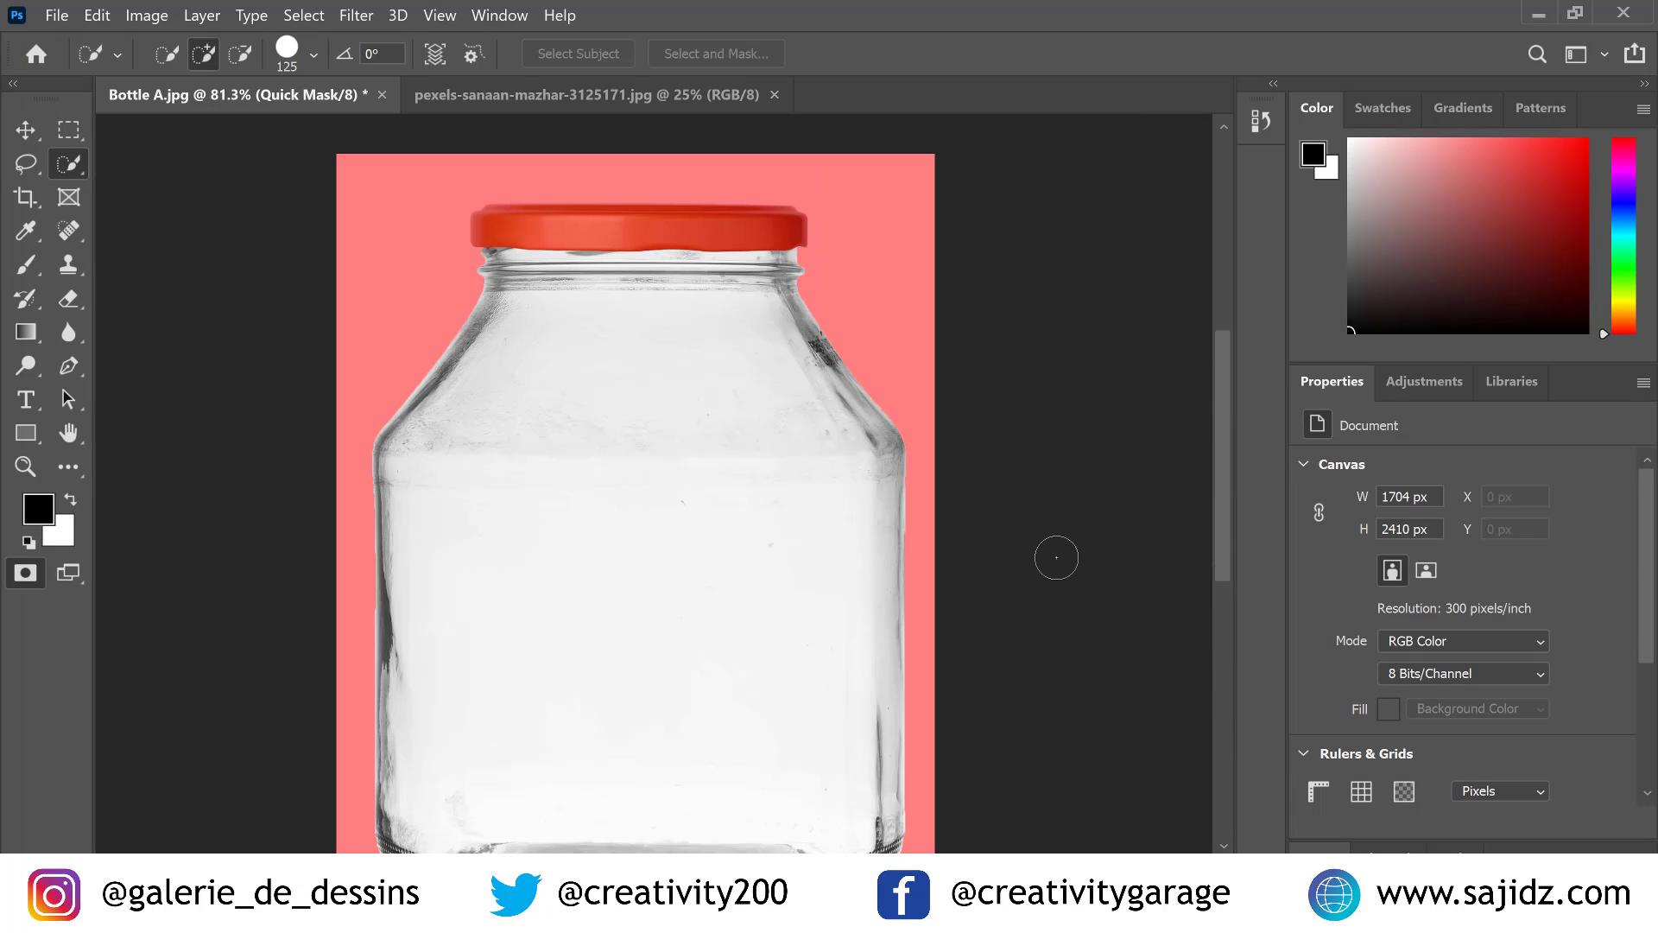
scroll(1056, 557, up, 1)
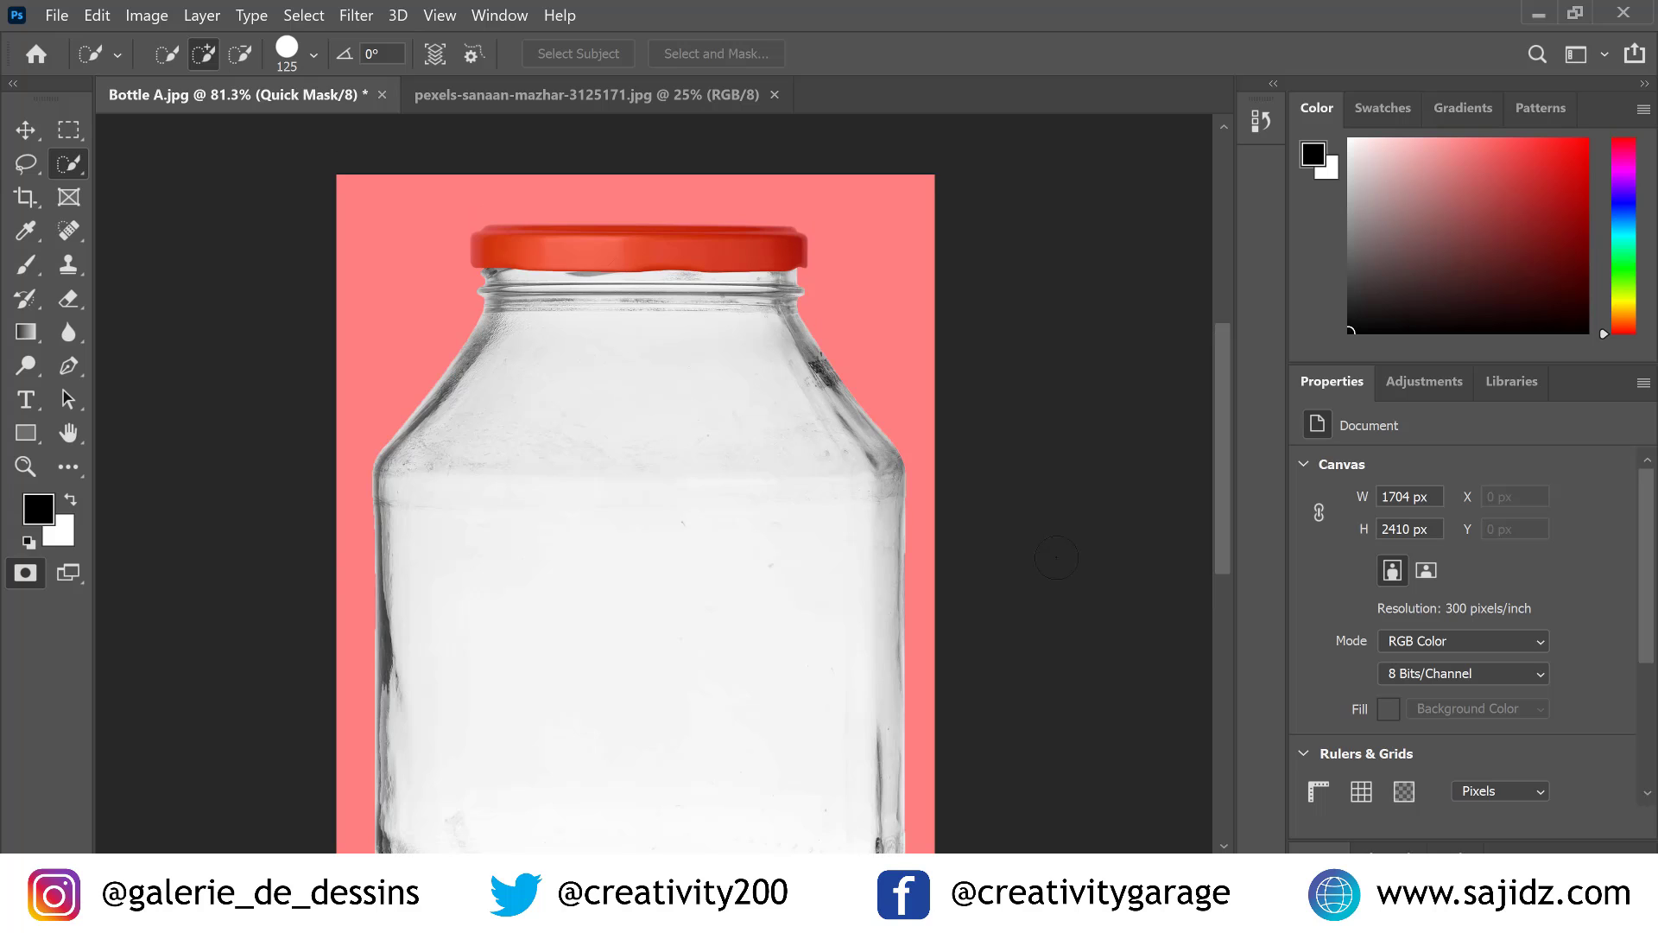
click(26, 572)
key(alt+s)
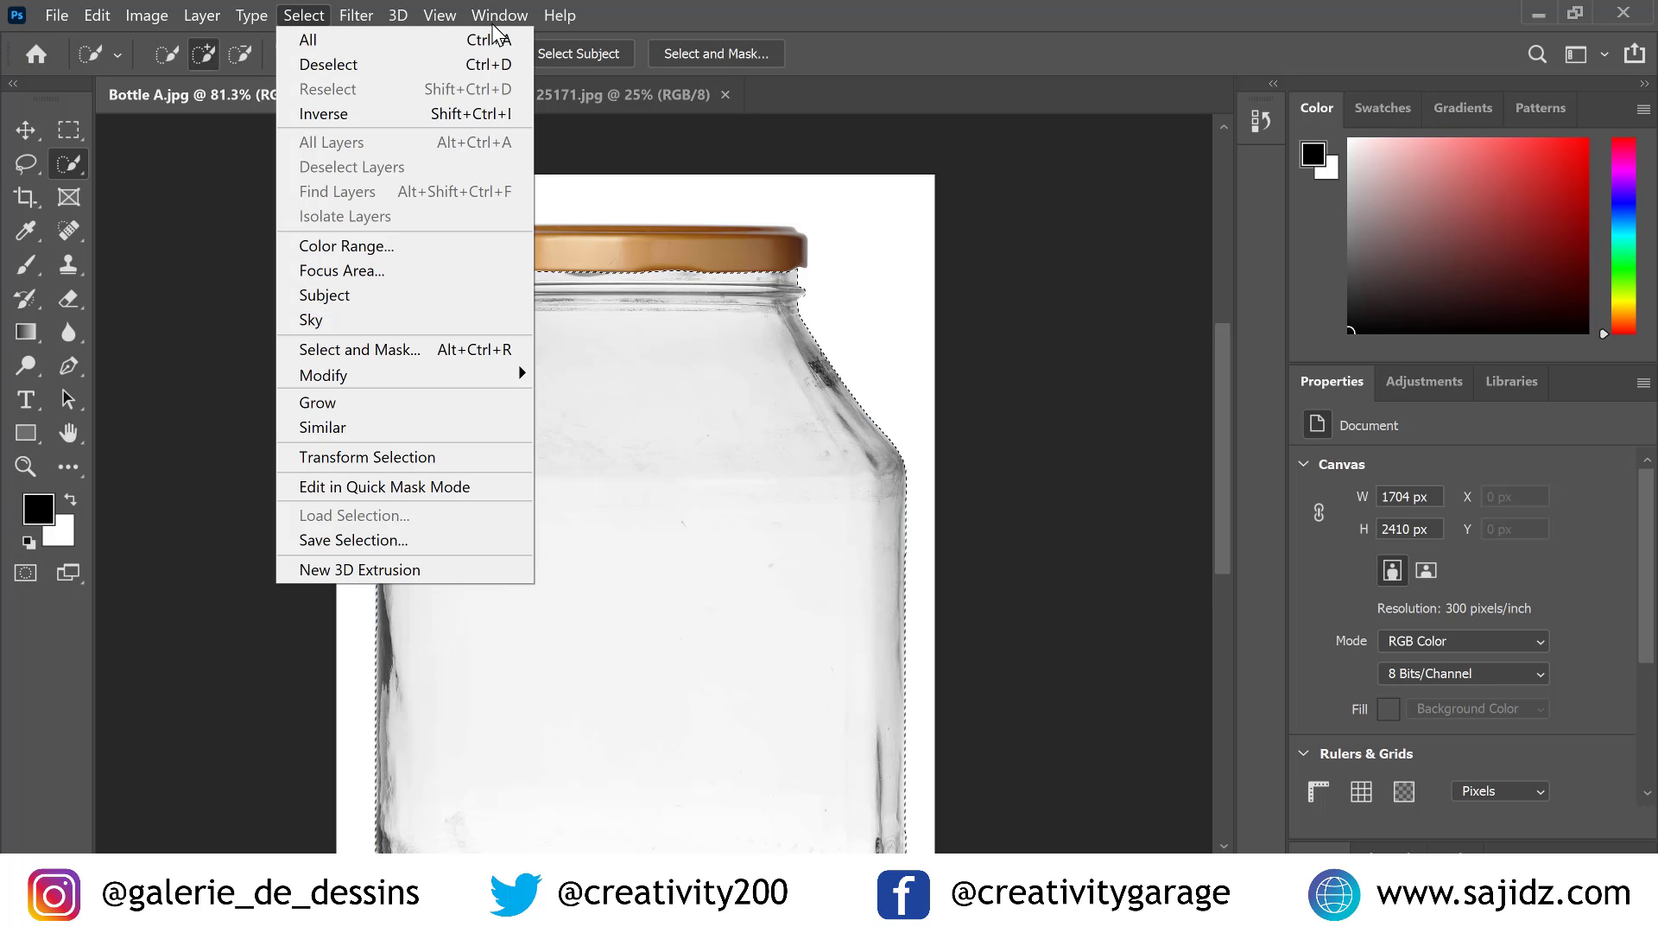
Save the jar selection as a new channel named 'bottle' in Bottle A.jpg
click(346, 544)
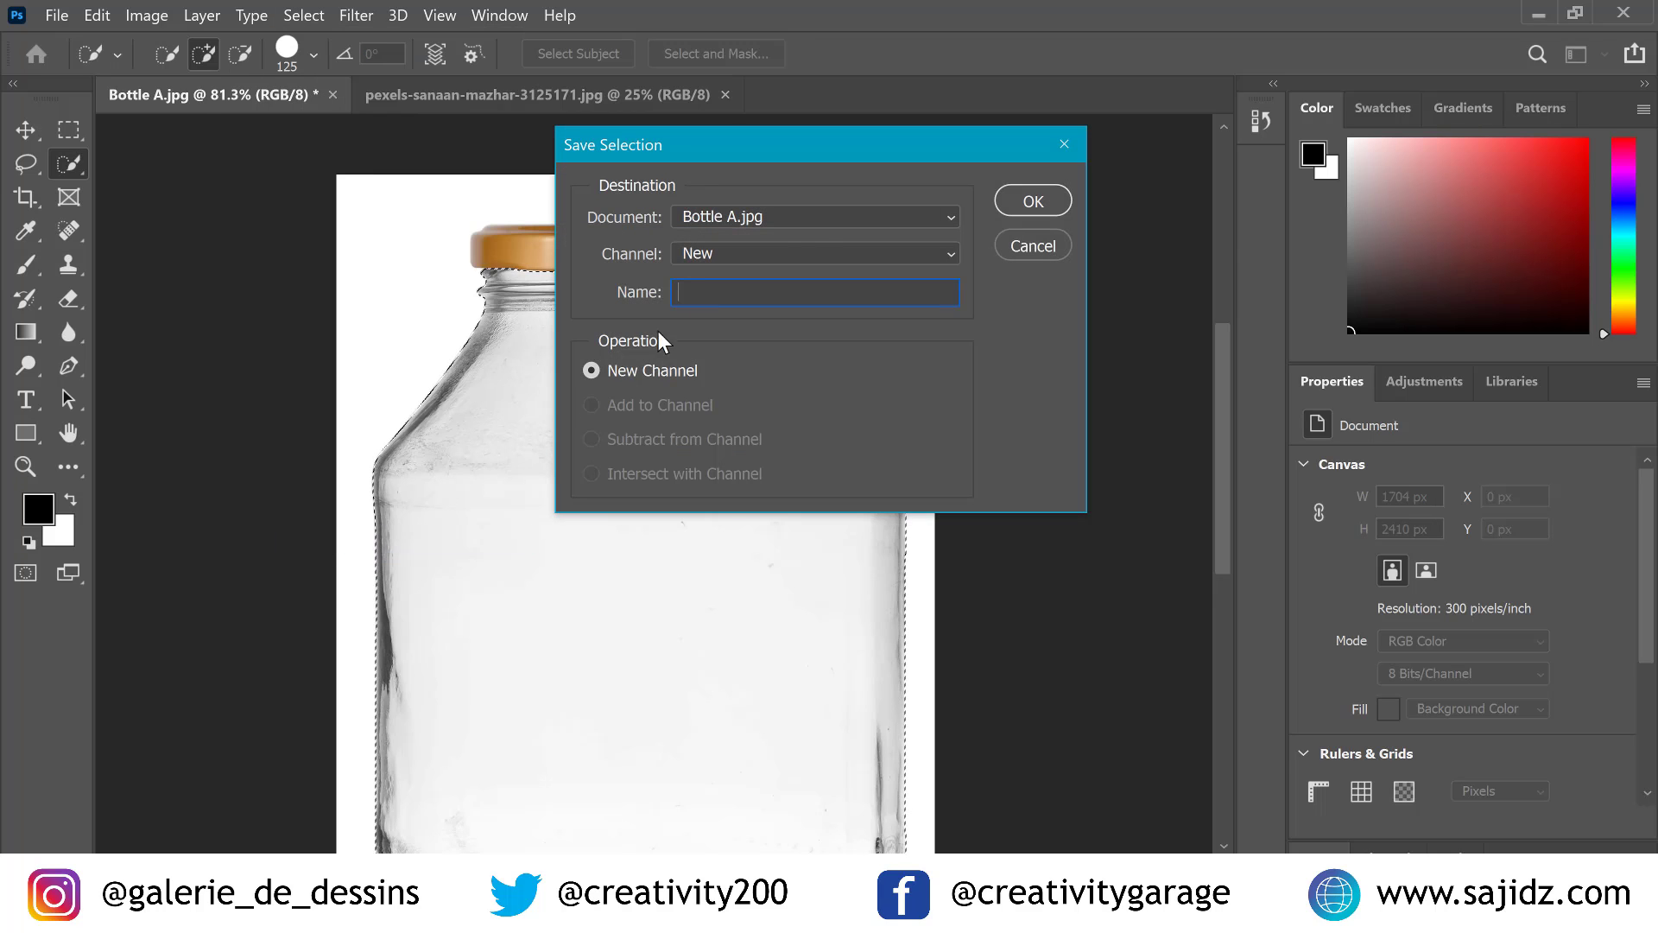
click(829, 216)
click(829, 215)
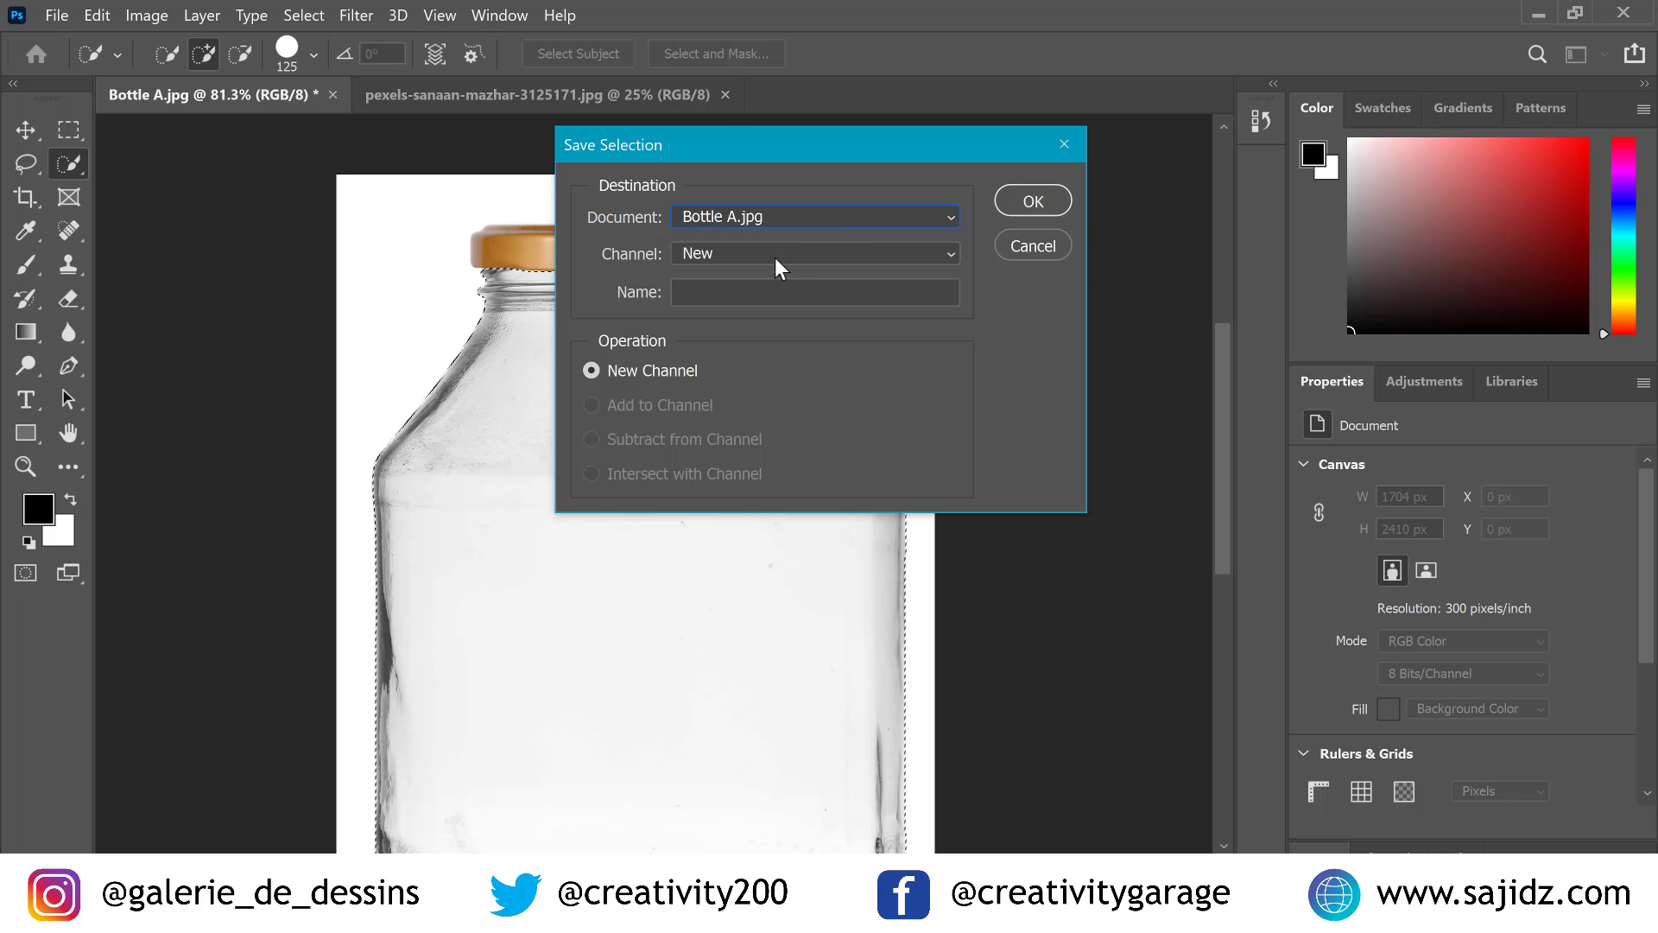
click(739, 288)
text(bottle)
key(shift+Tab)
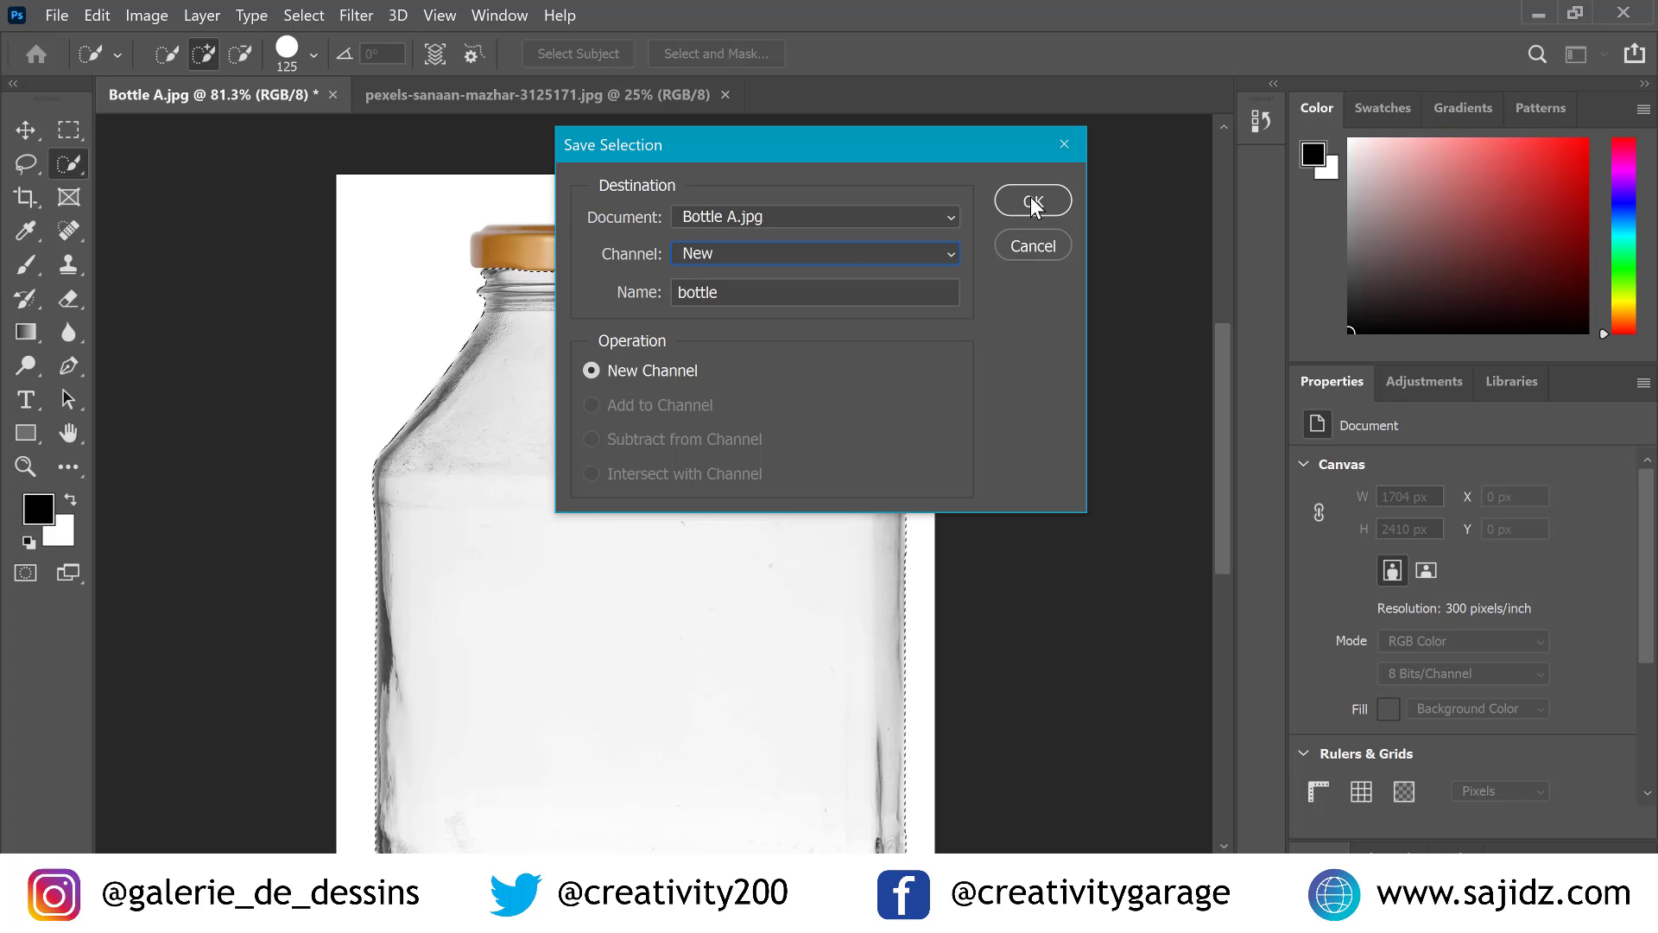
click(1033, 204)
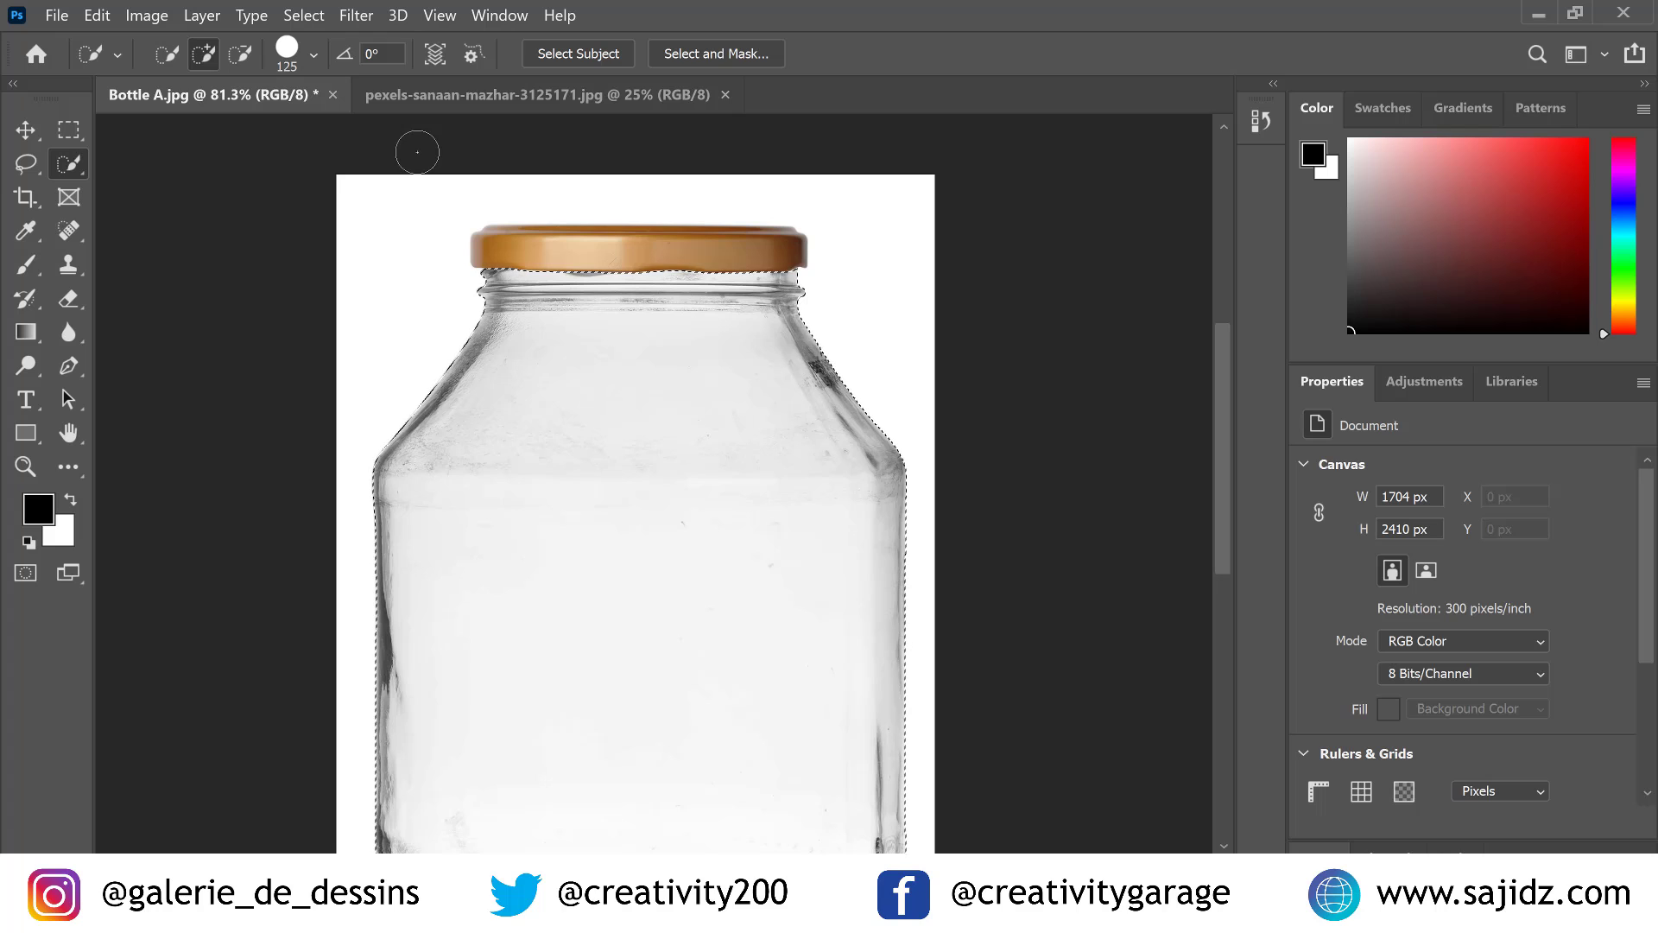
scroll(553, 216, down, 1)
scroll(574, 289, down, 2)
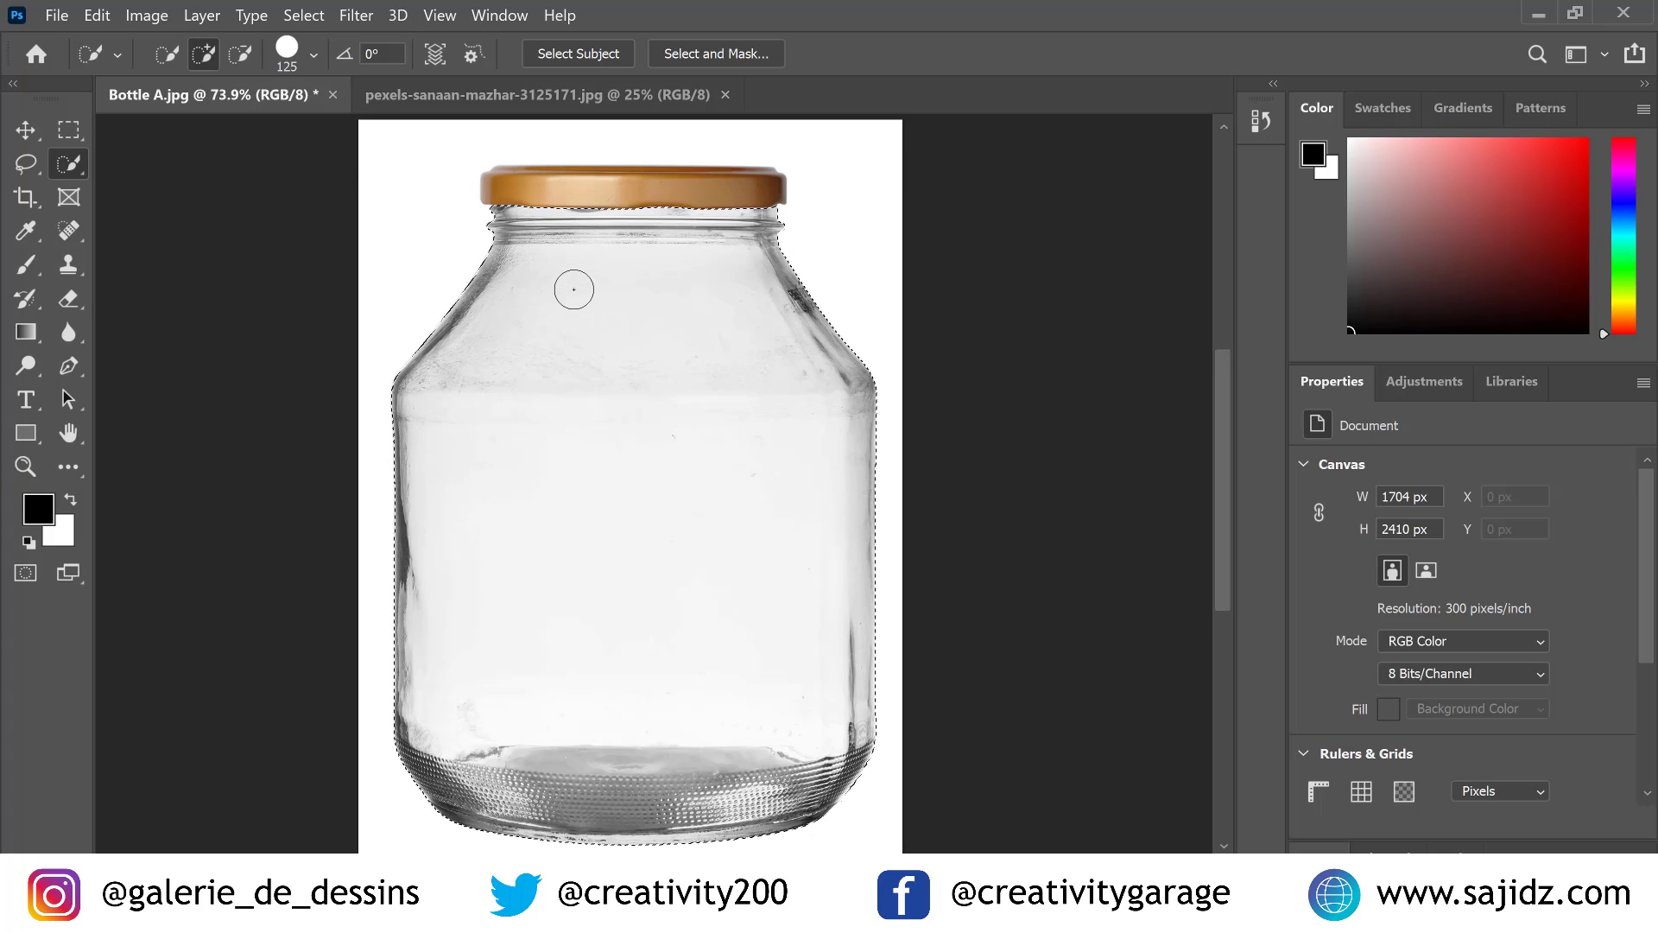
scroll(573, 289, down, 1)
scroll(573, 287, down, 1)
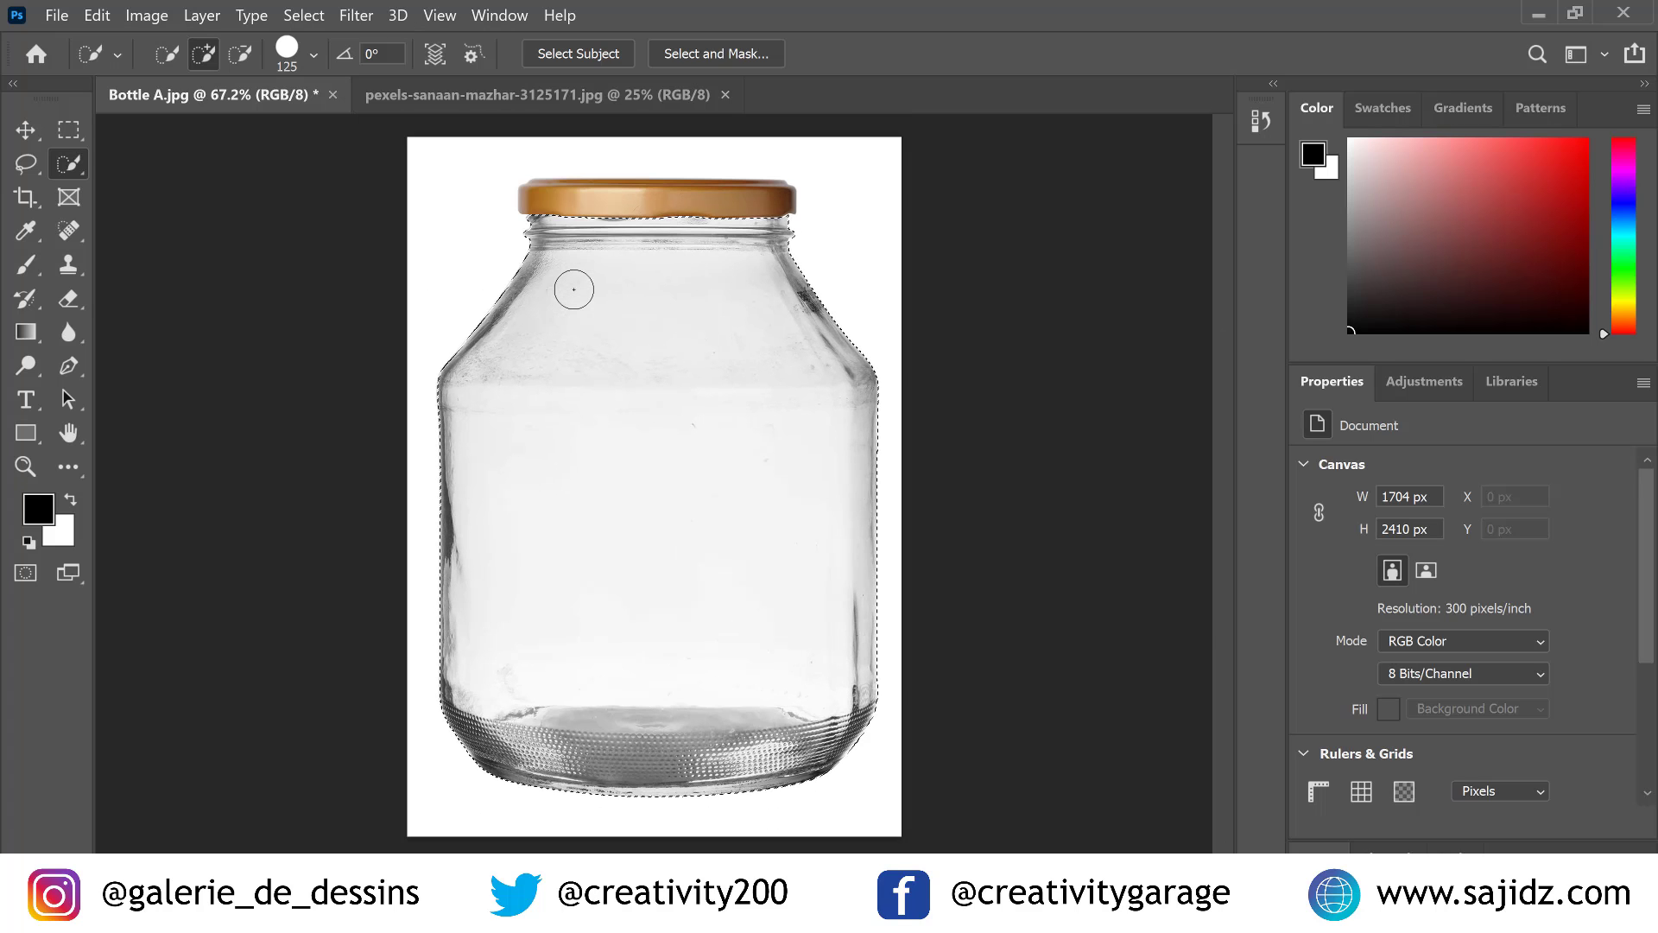
Drag the night city photo into Bottle A.jpg with the Move tool as Layer 1
click(528, 95)
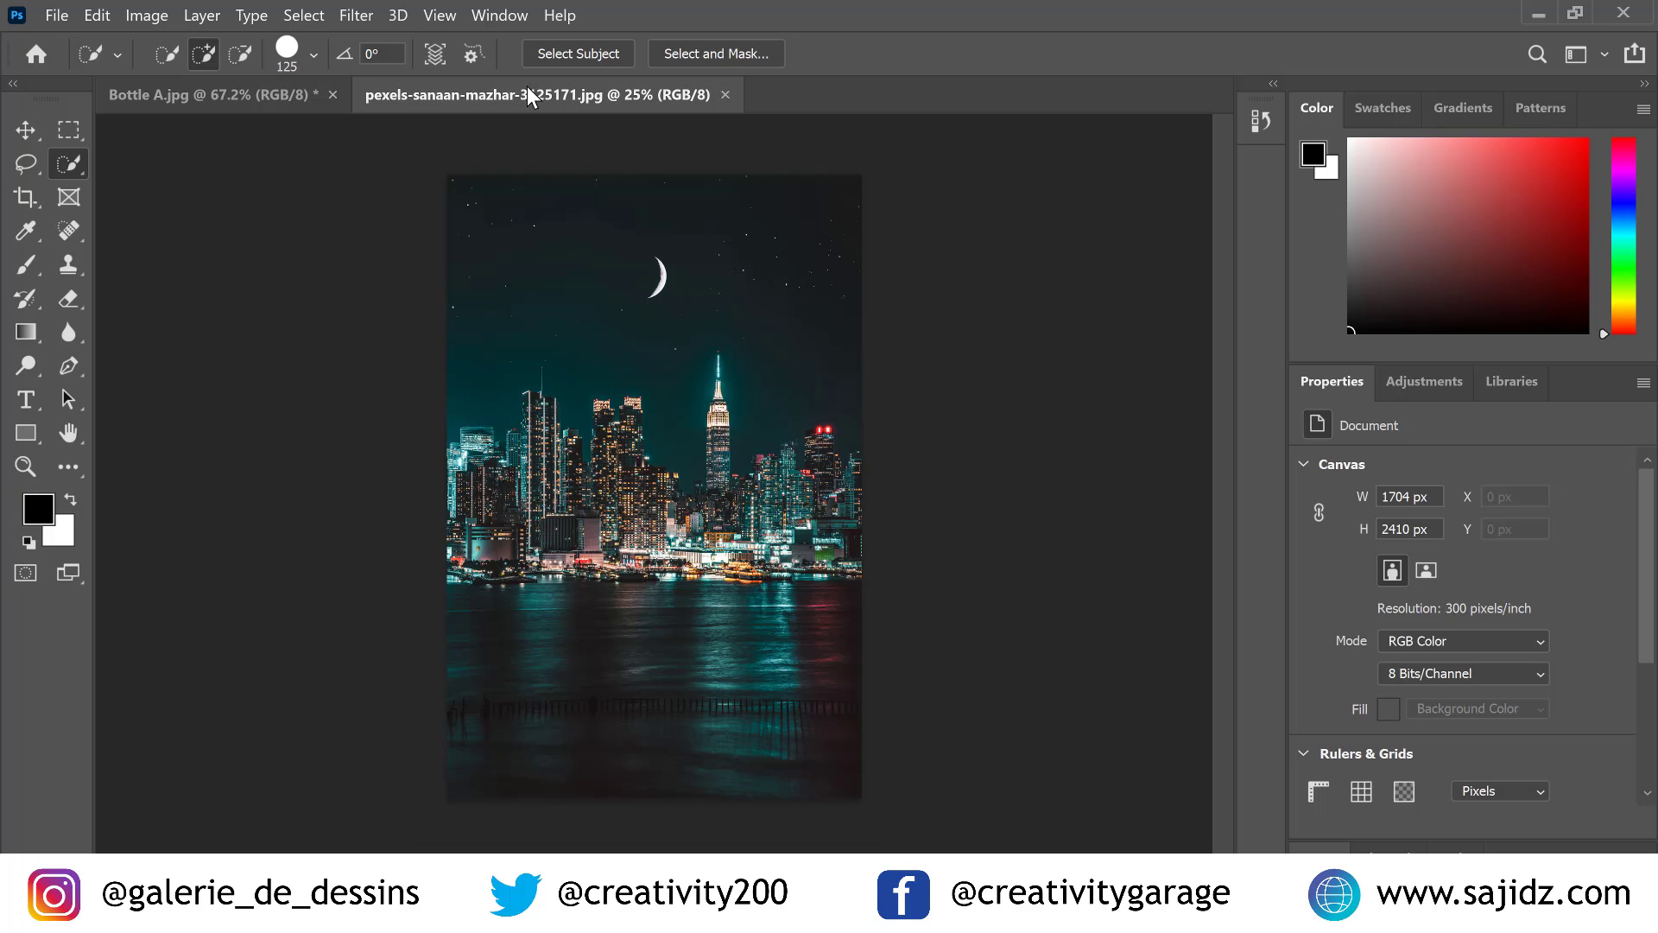
click(25, 132)
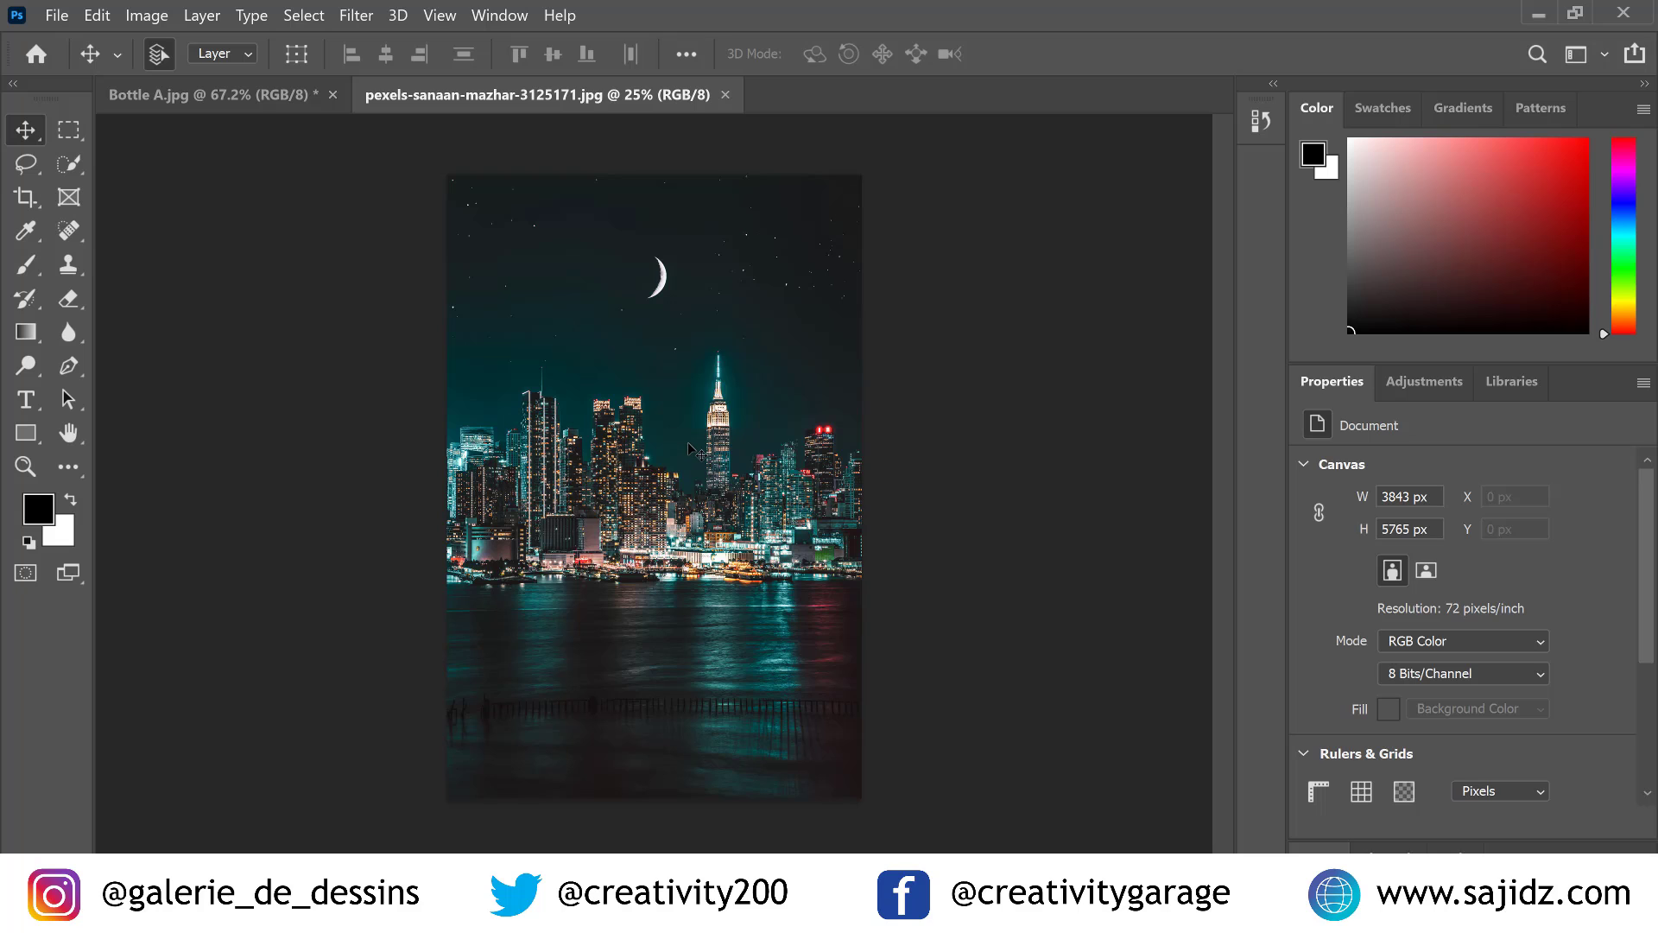
drag(709, 537, 707, 499)
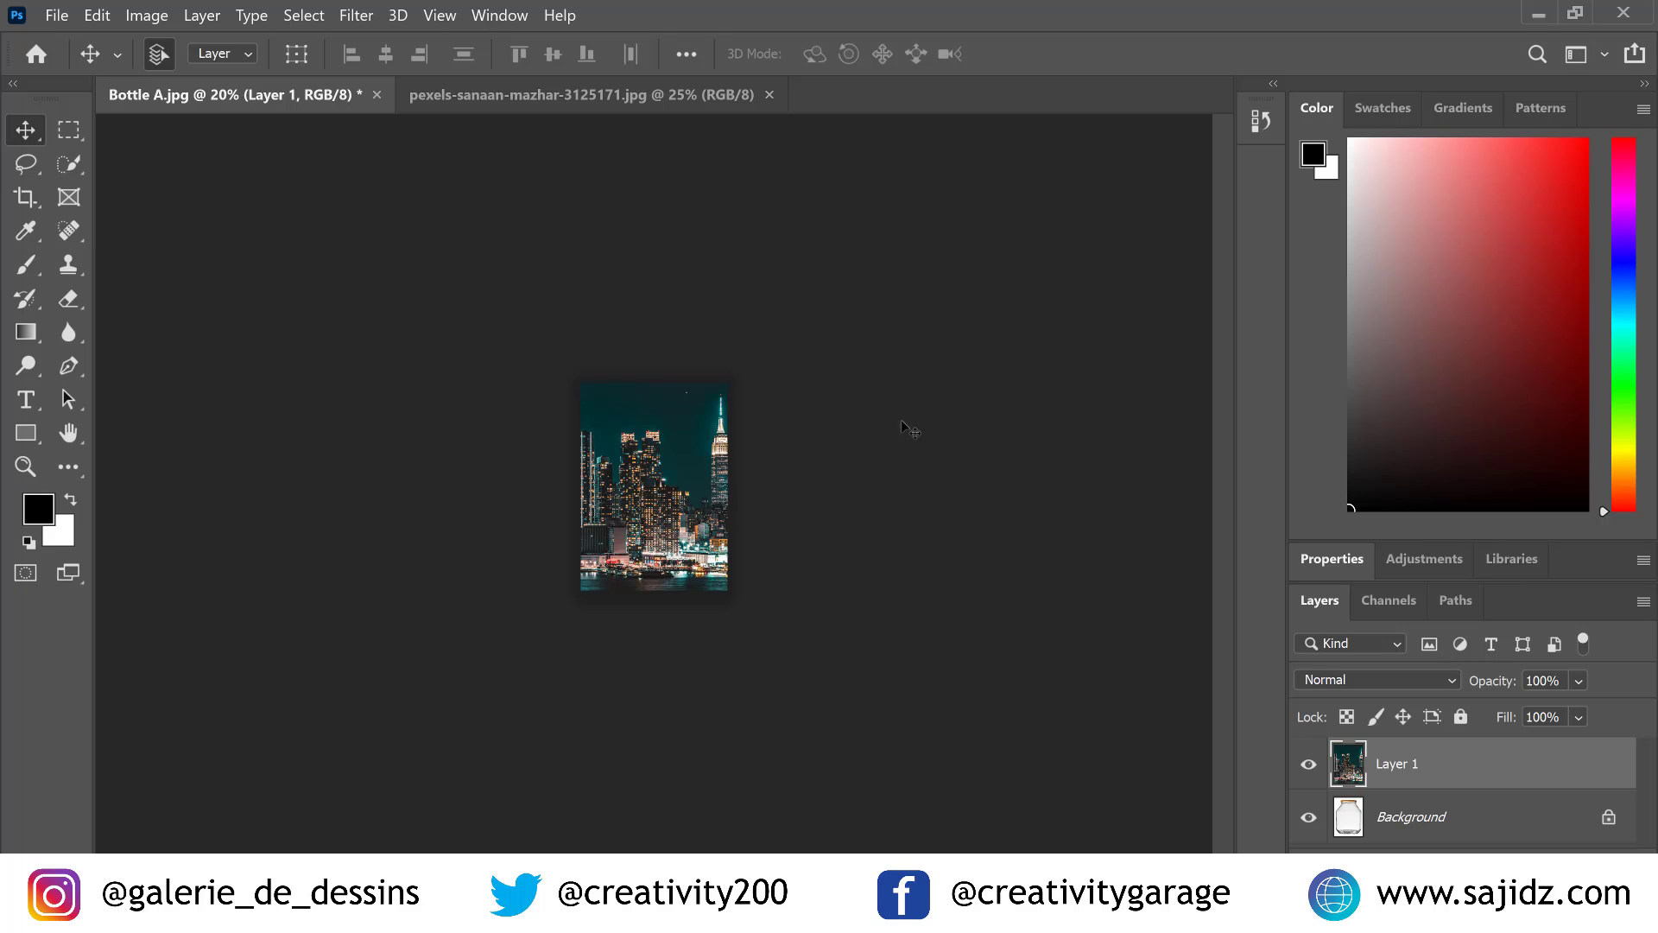
click(928, 421)
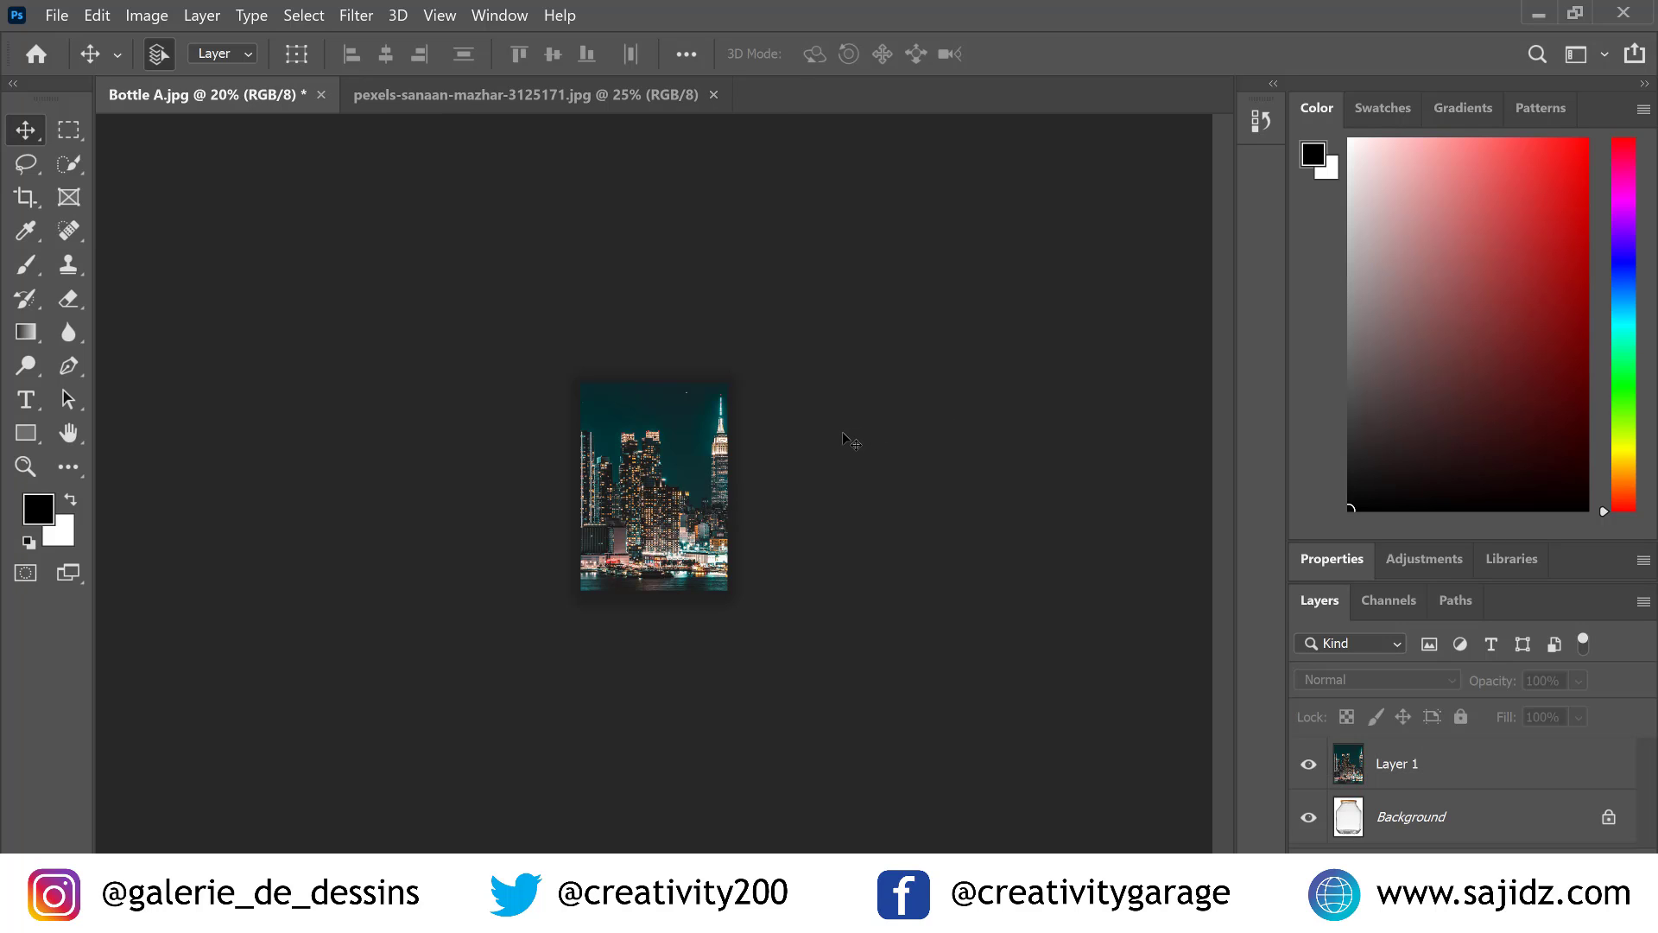
Deselect, then scale the city layer down to about 55% and position it over the jar
key(ctrl+d)
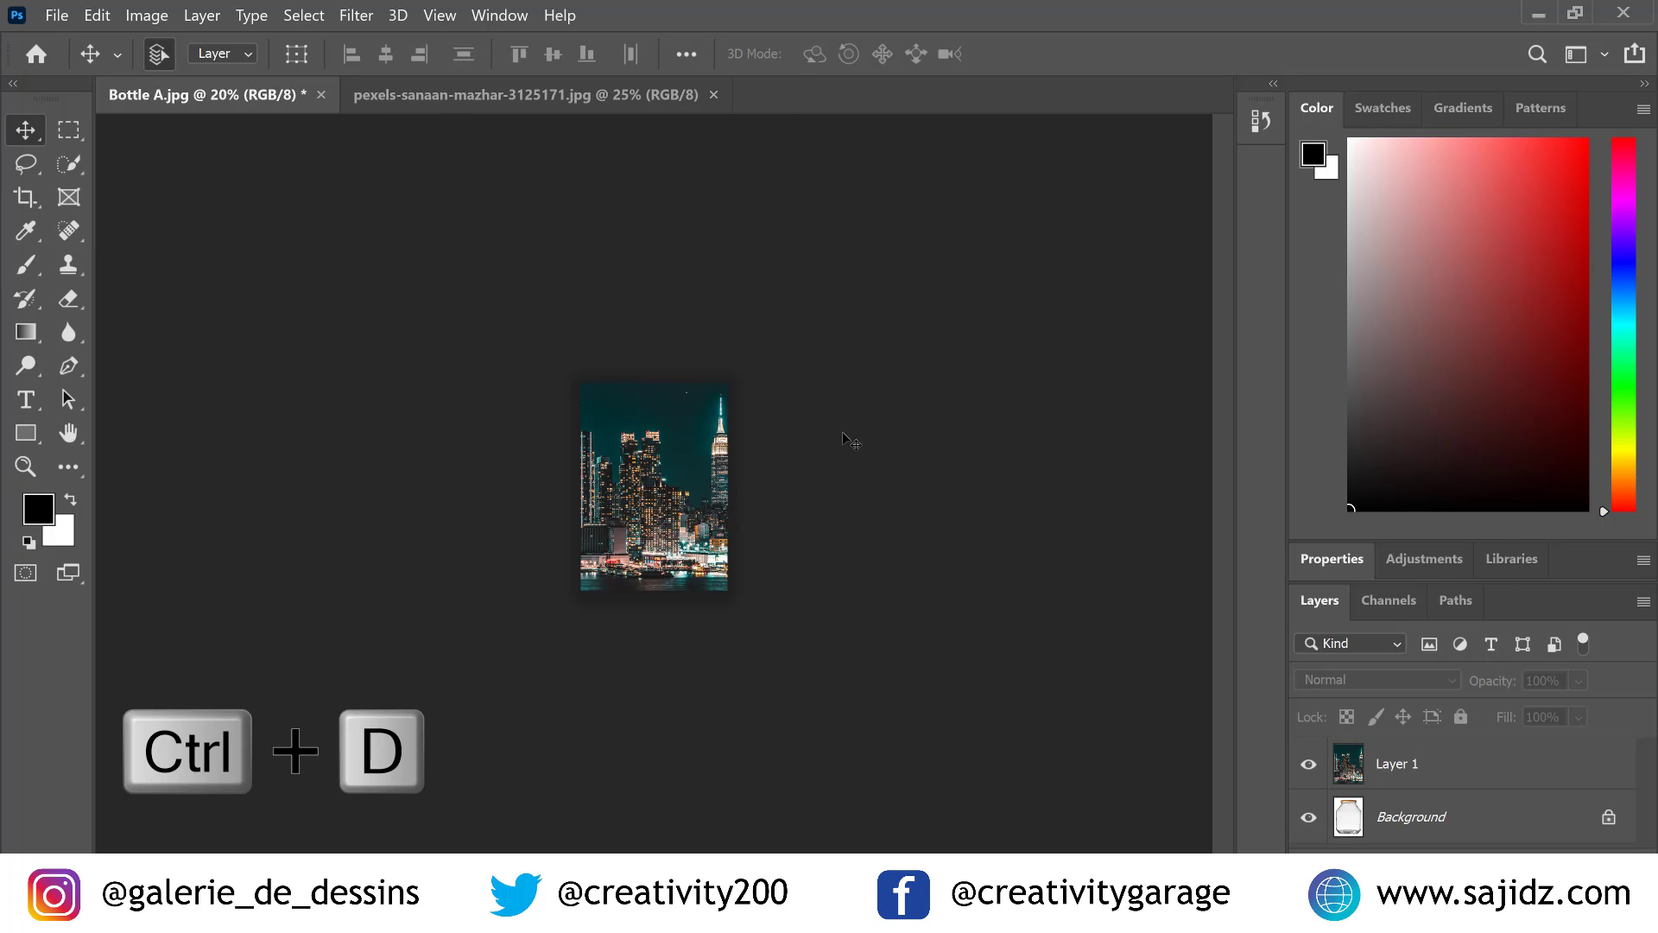
click(1504, 774)
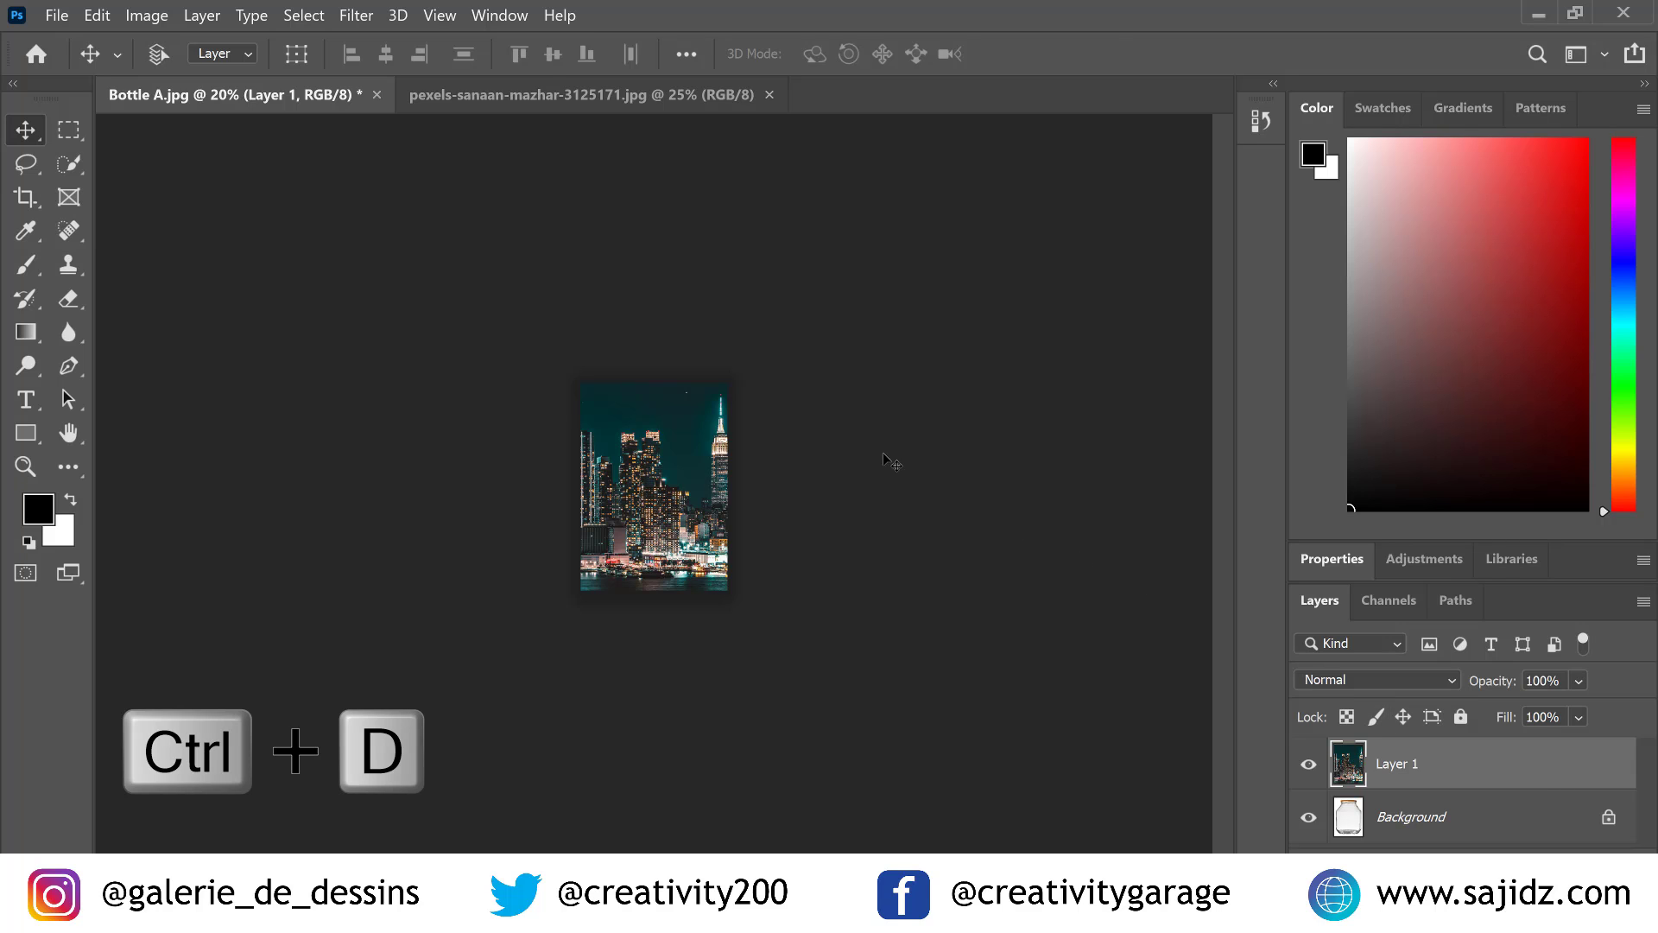
key(ctrl+t)
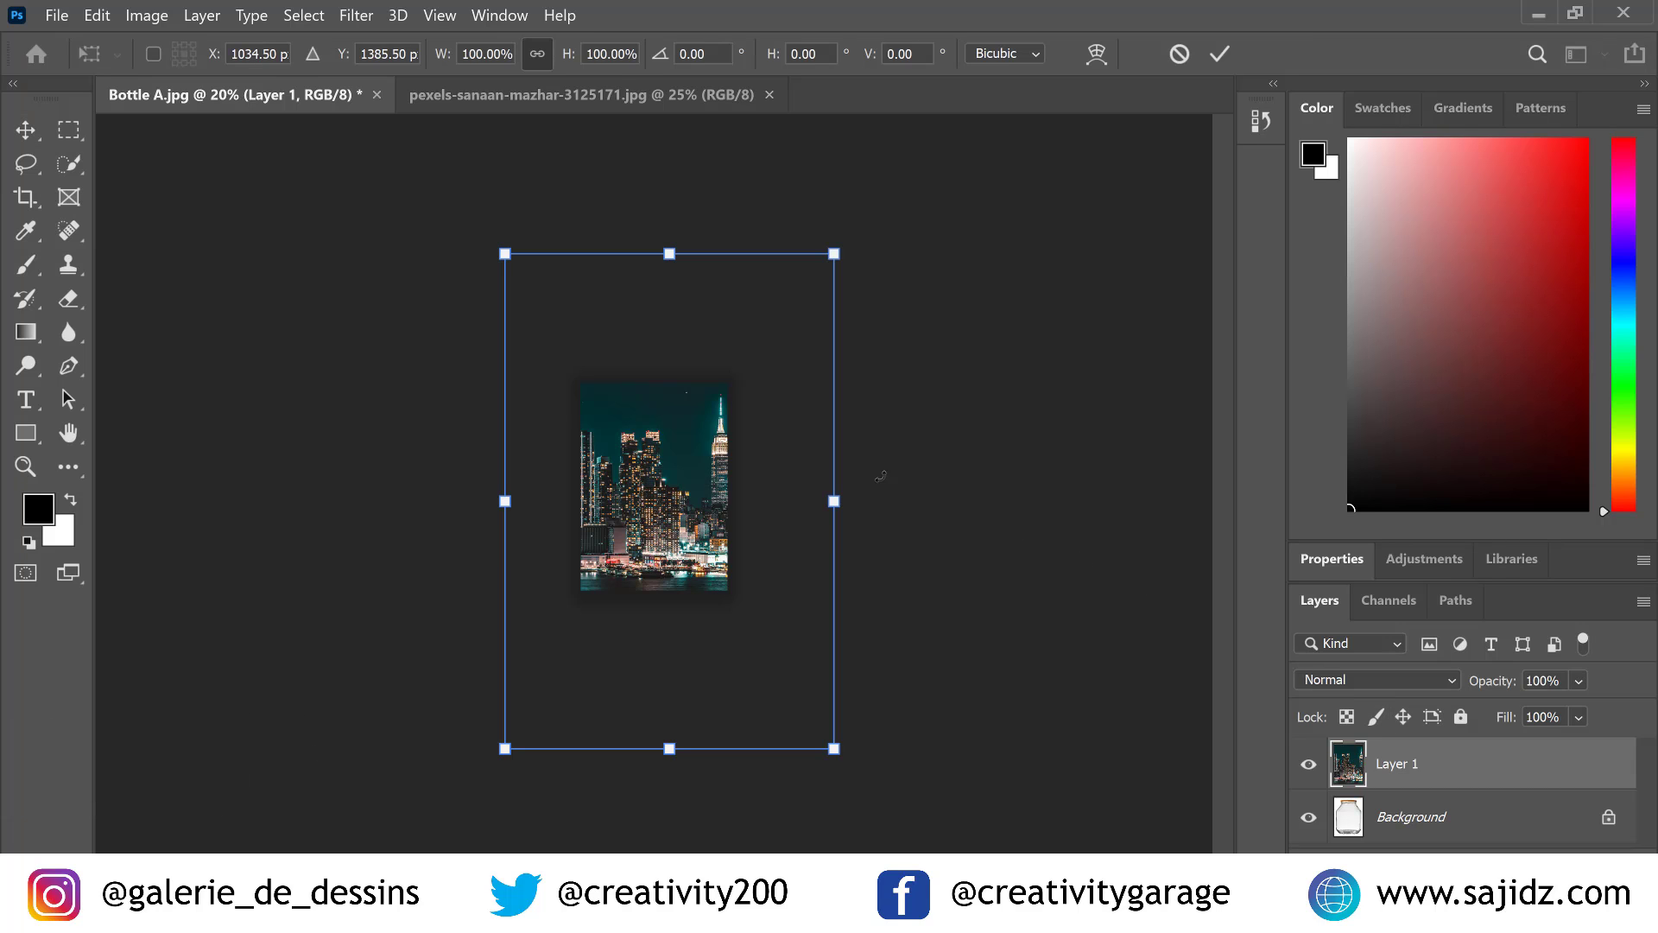
drag(840, 758, 752, 636)
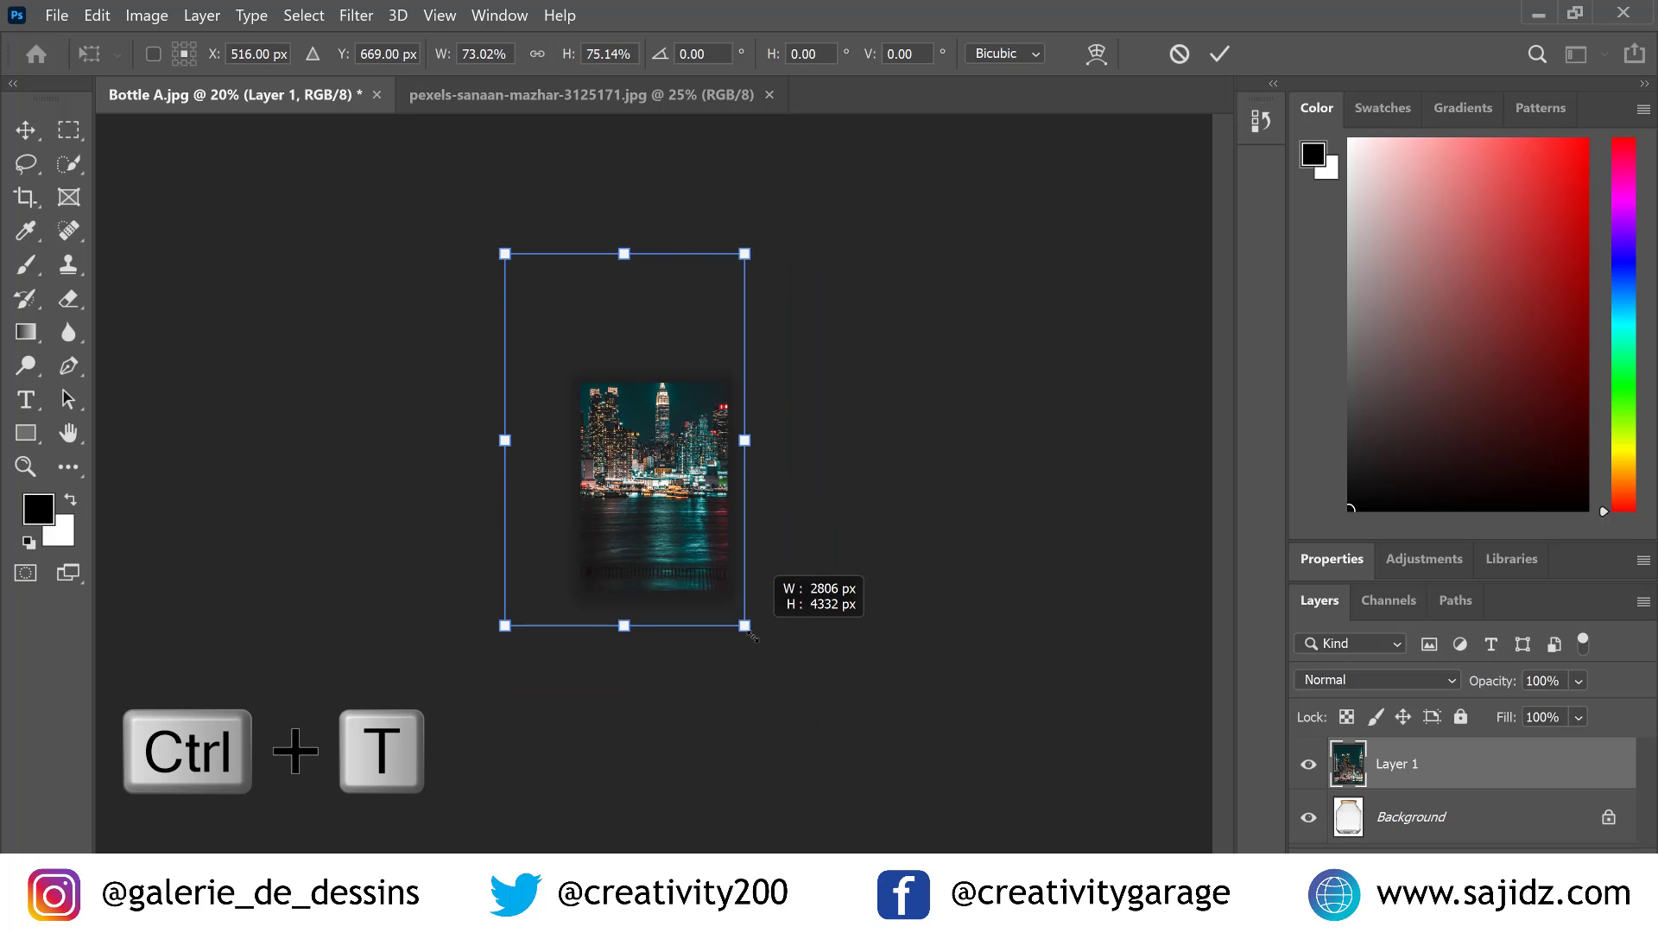
drag(634, 467, 646, 516)
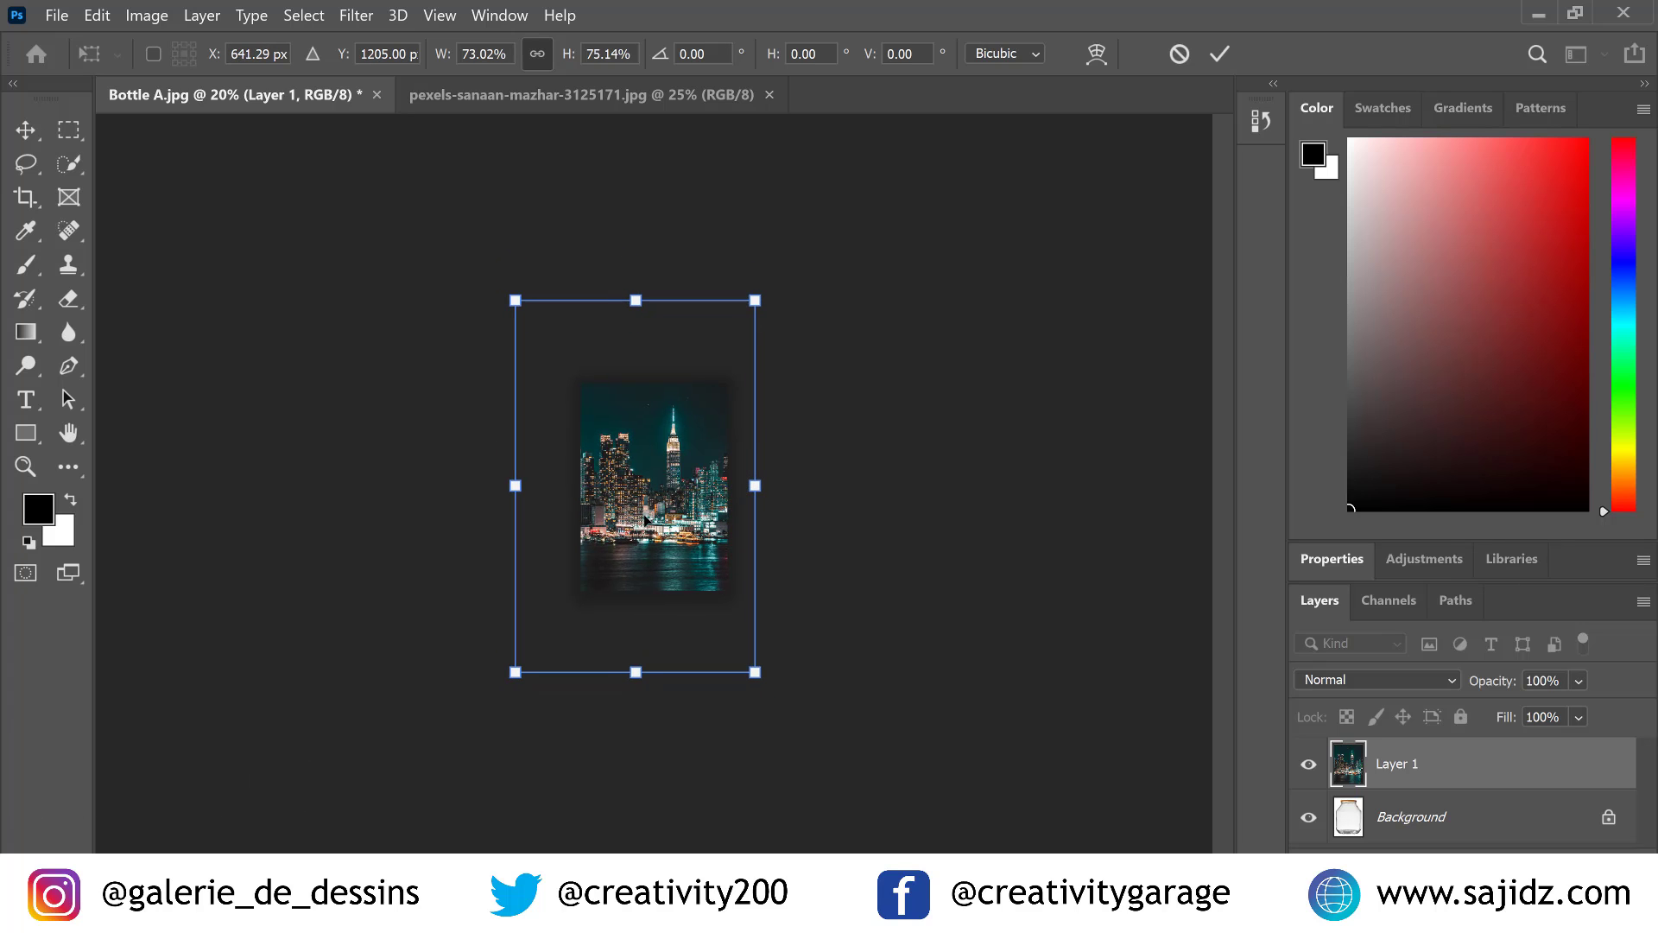
drag(518, 309, 575, 391)
drag(674, 506, 673, 504)
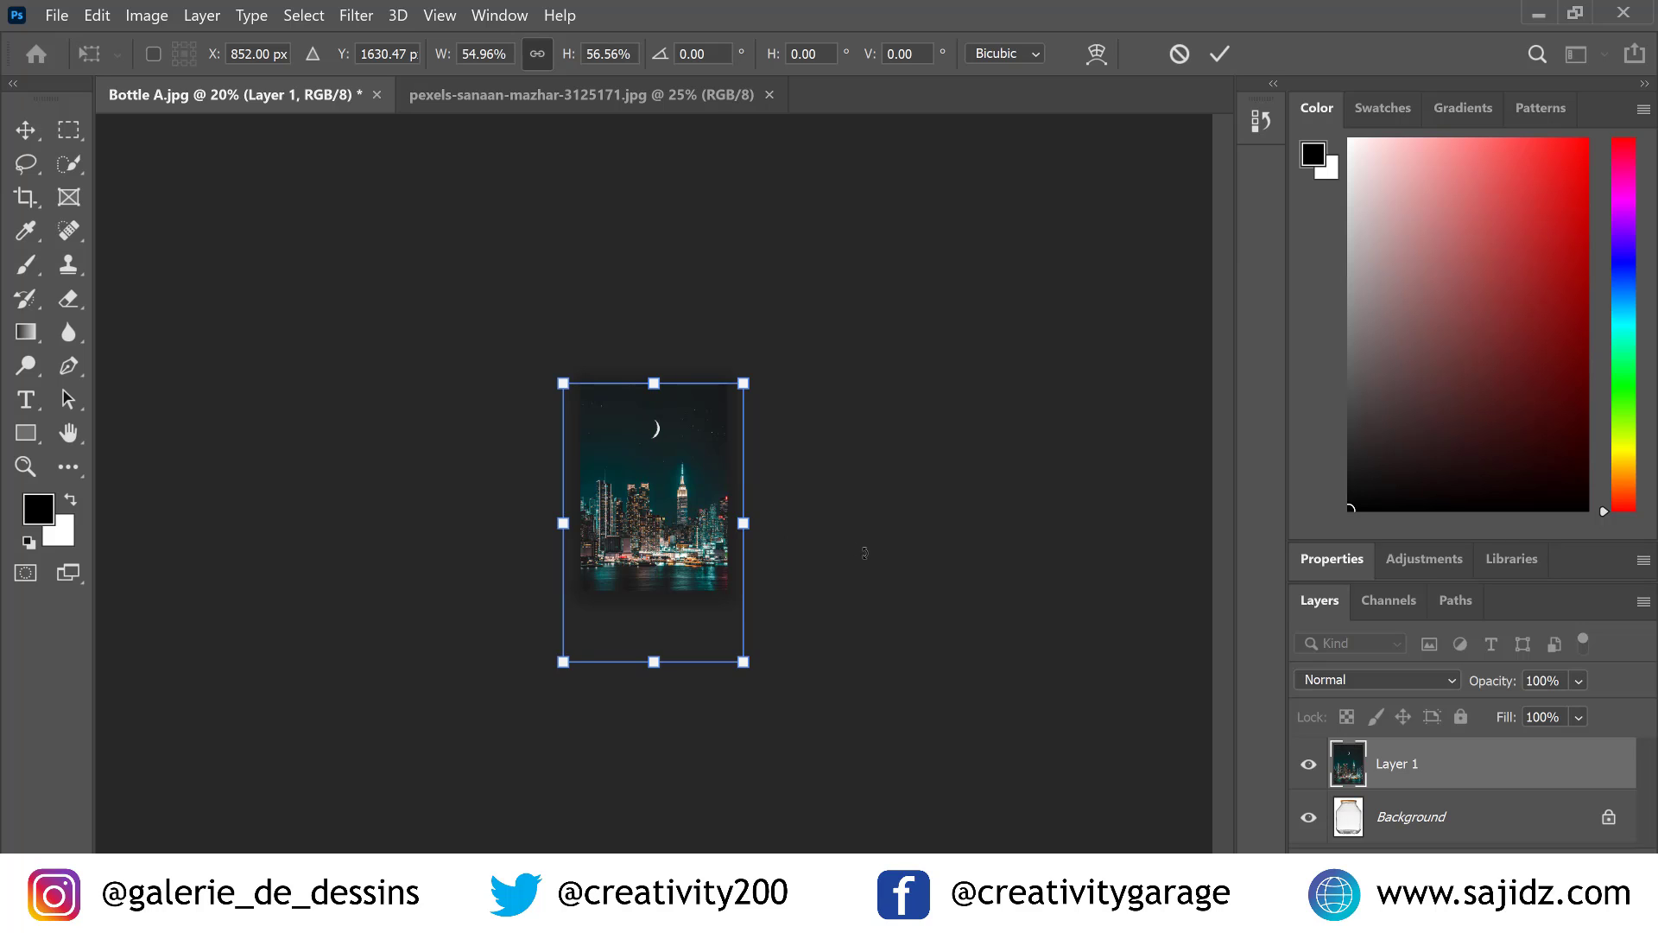
drag(743, 663, 743, 639)
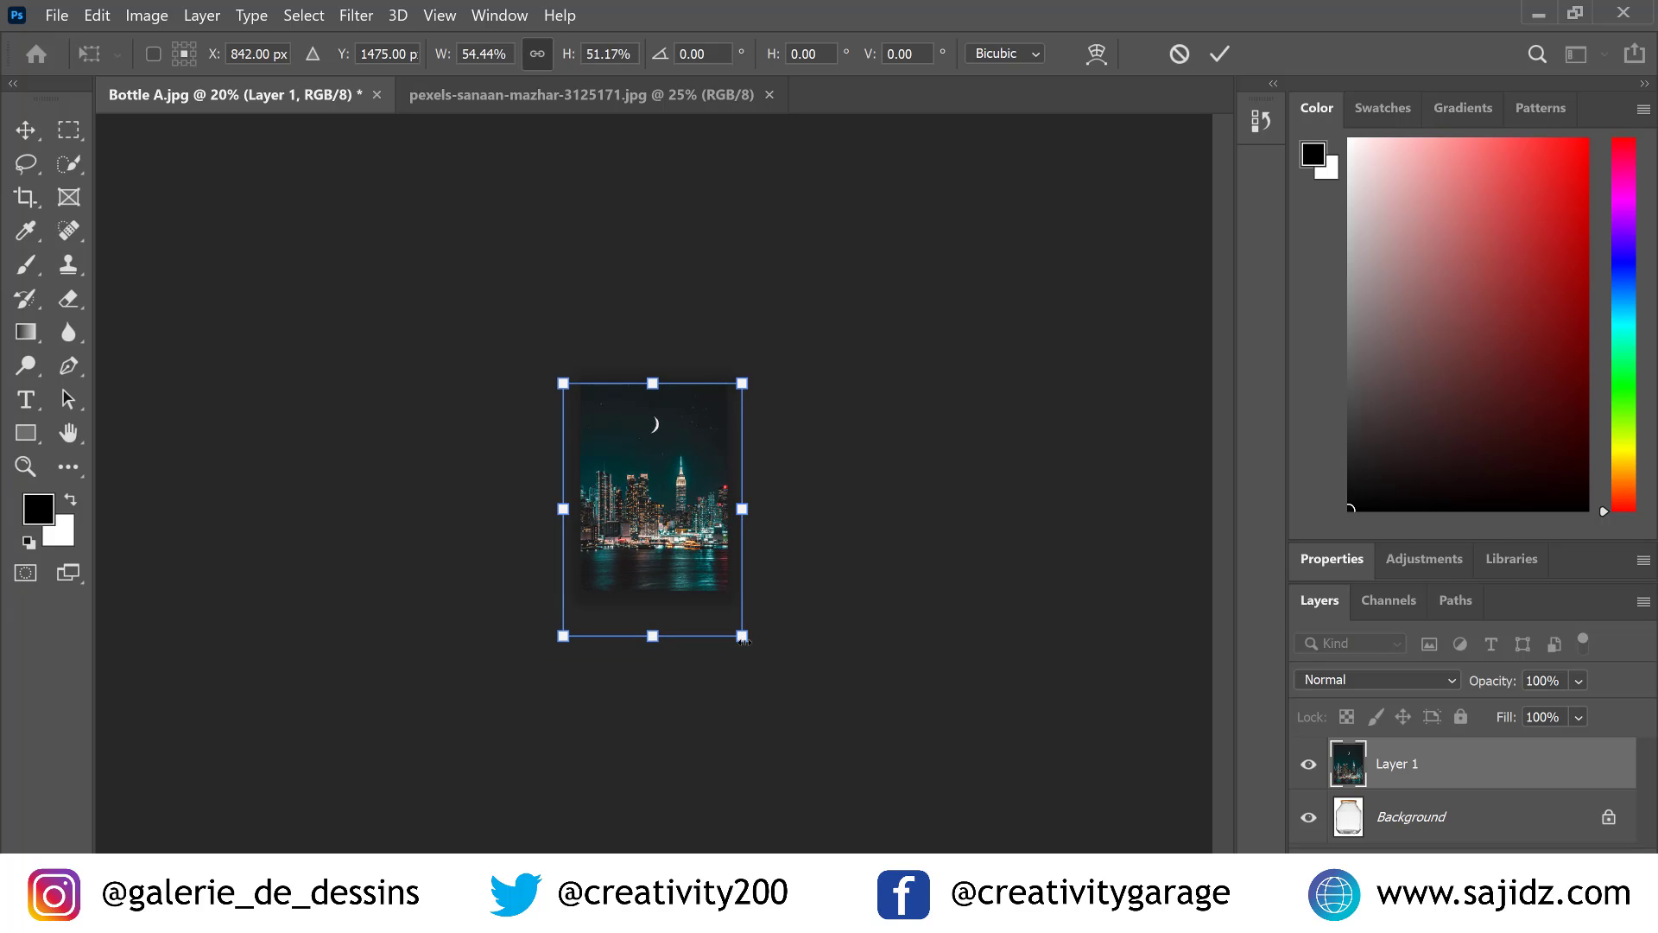
click(1232, 48)
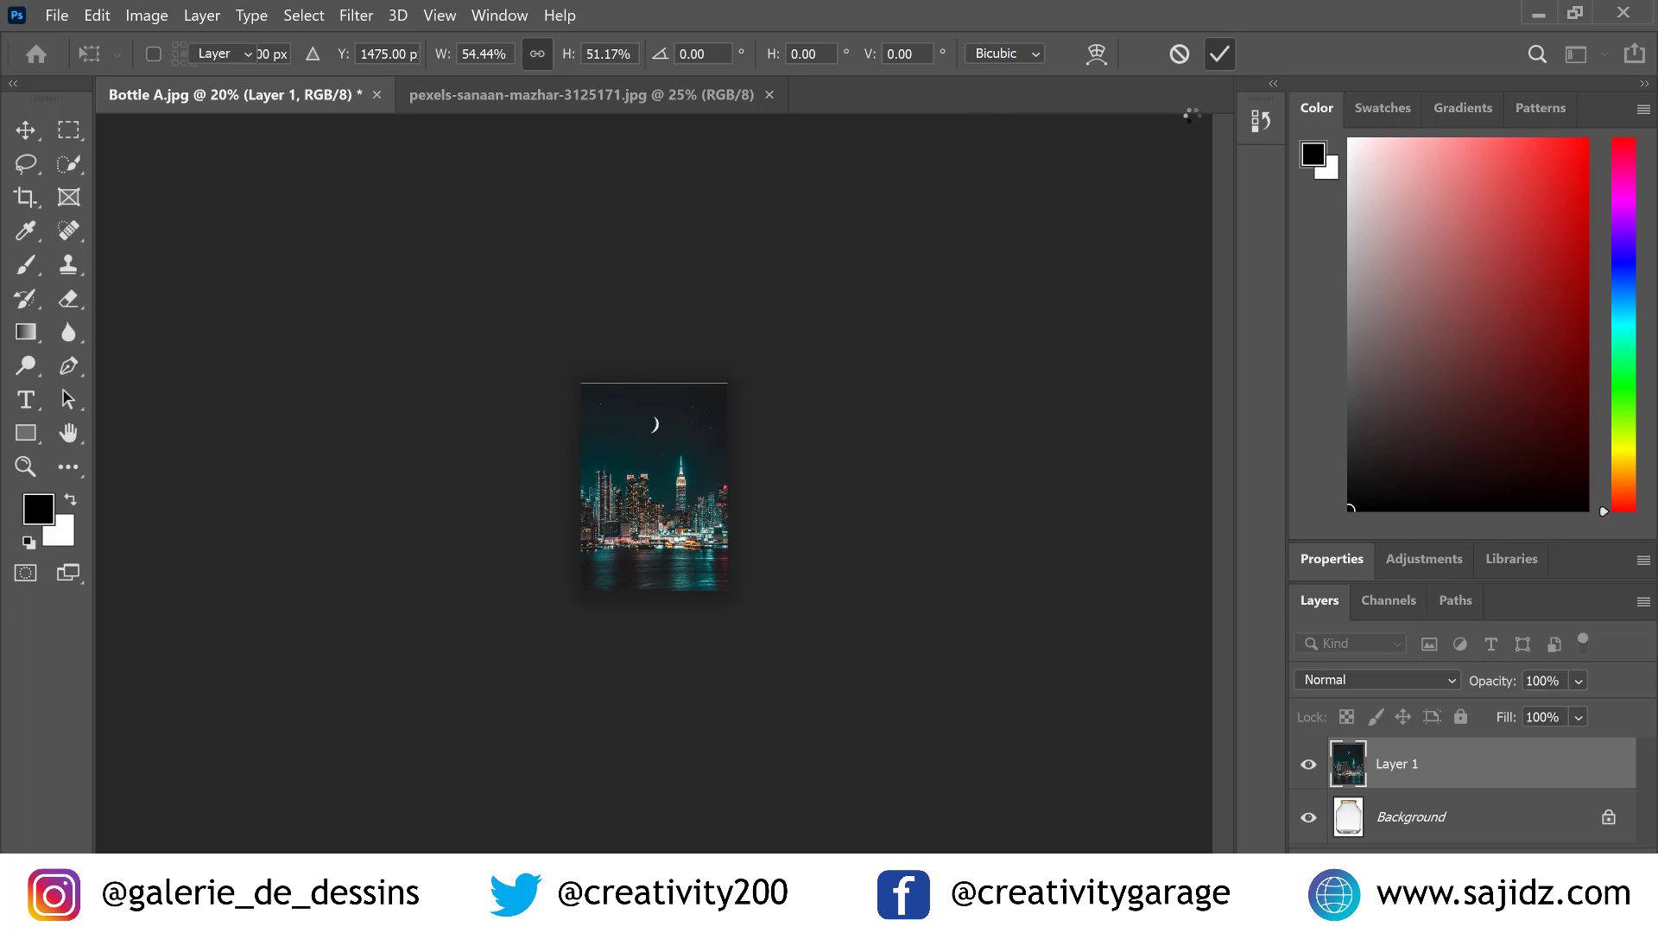
scroll(591, 511, up, 4)
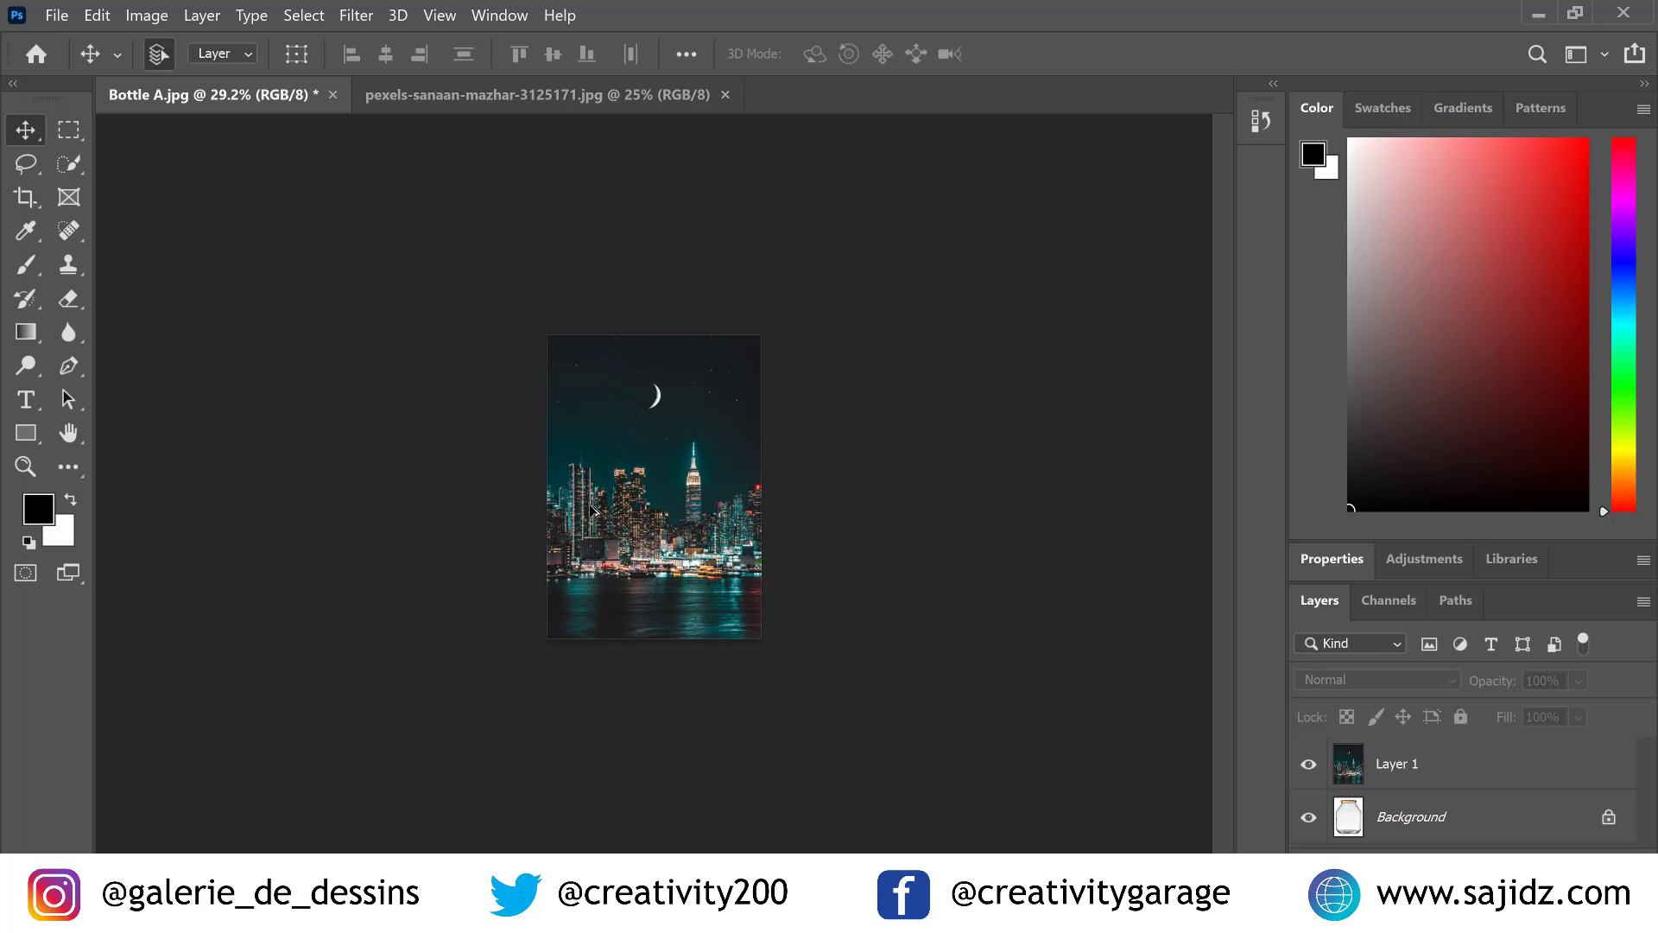
scroll(592, 511, up, 1)
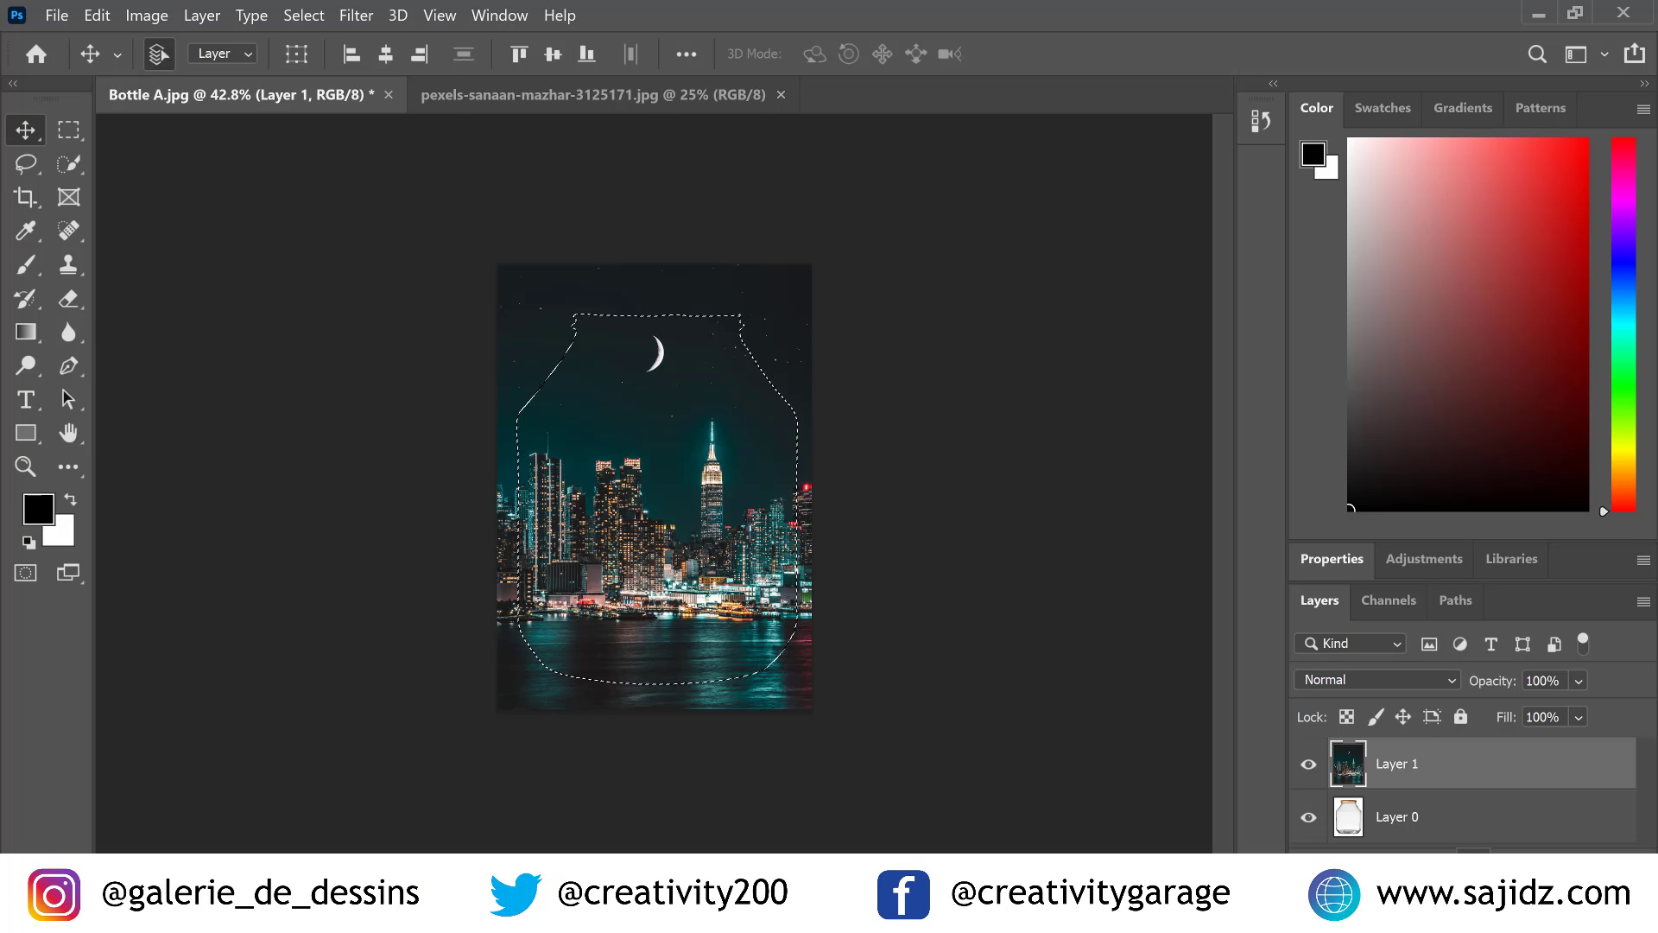
Add a jar-shaped layer mask to Layer 1, comparing before and after with undo and redo
click(874, 803)
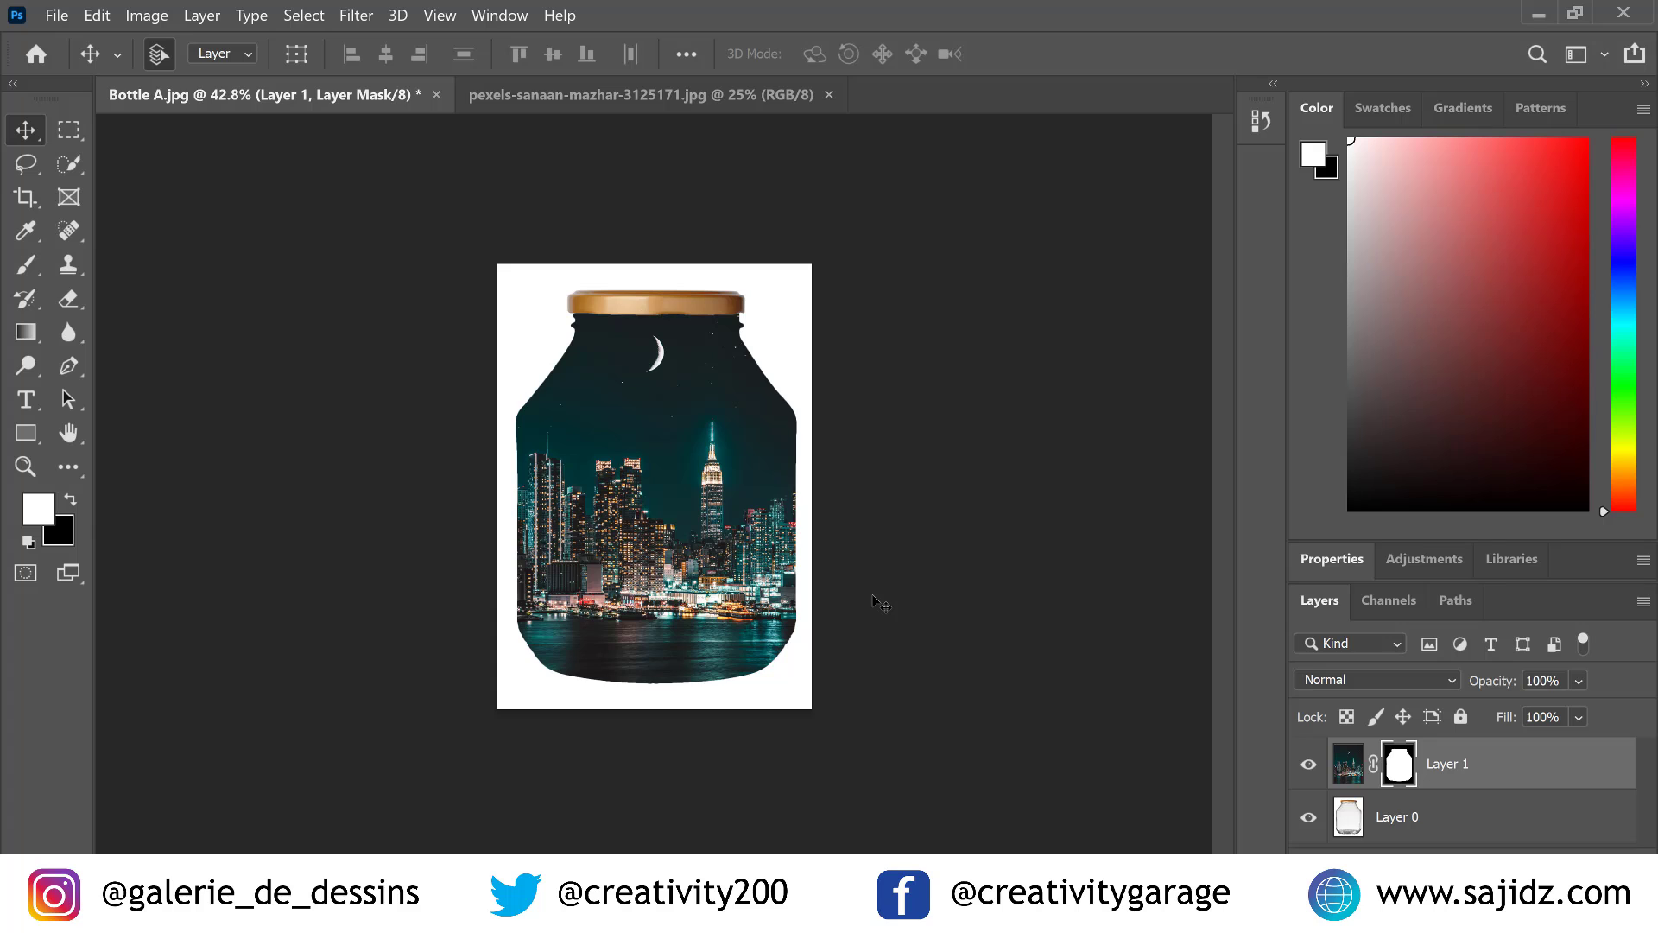
key(ctrl+z)
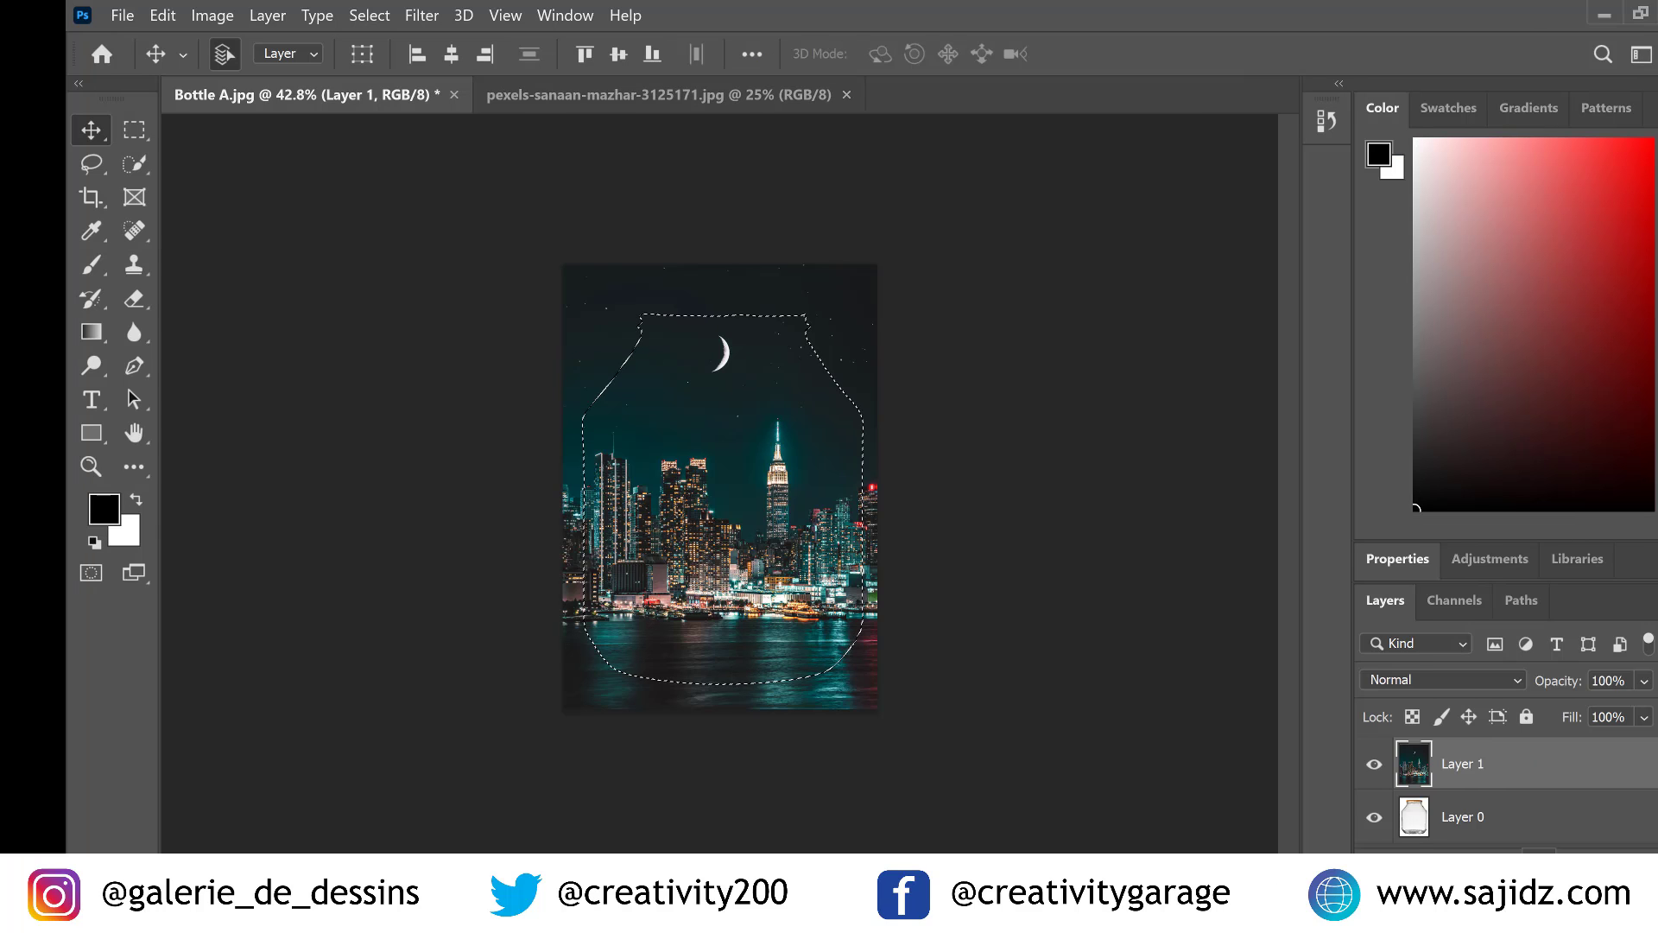
key(ctrl+shift+z)
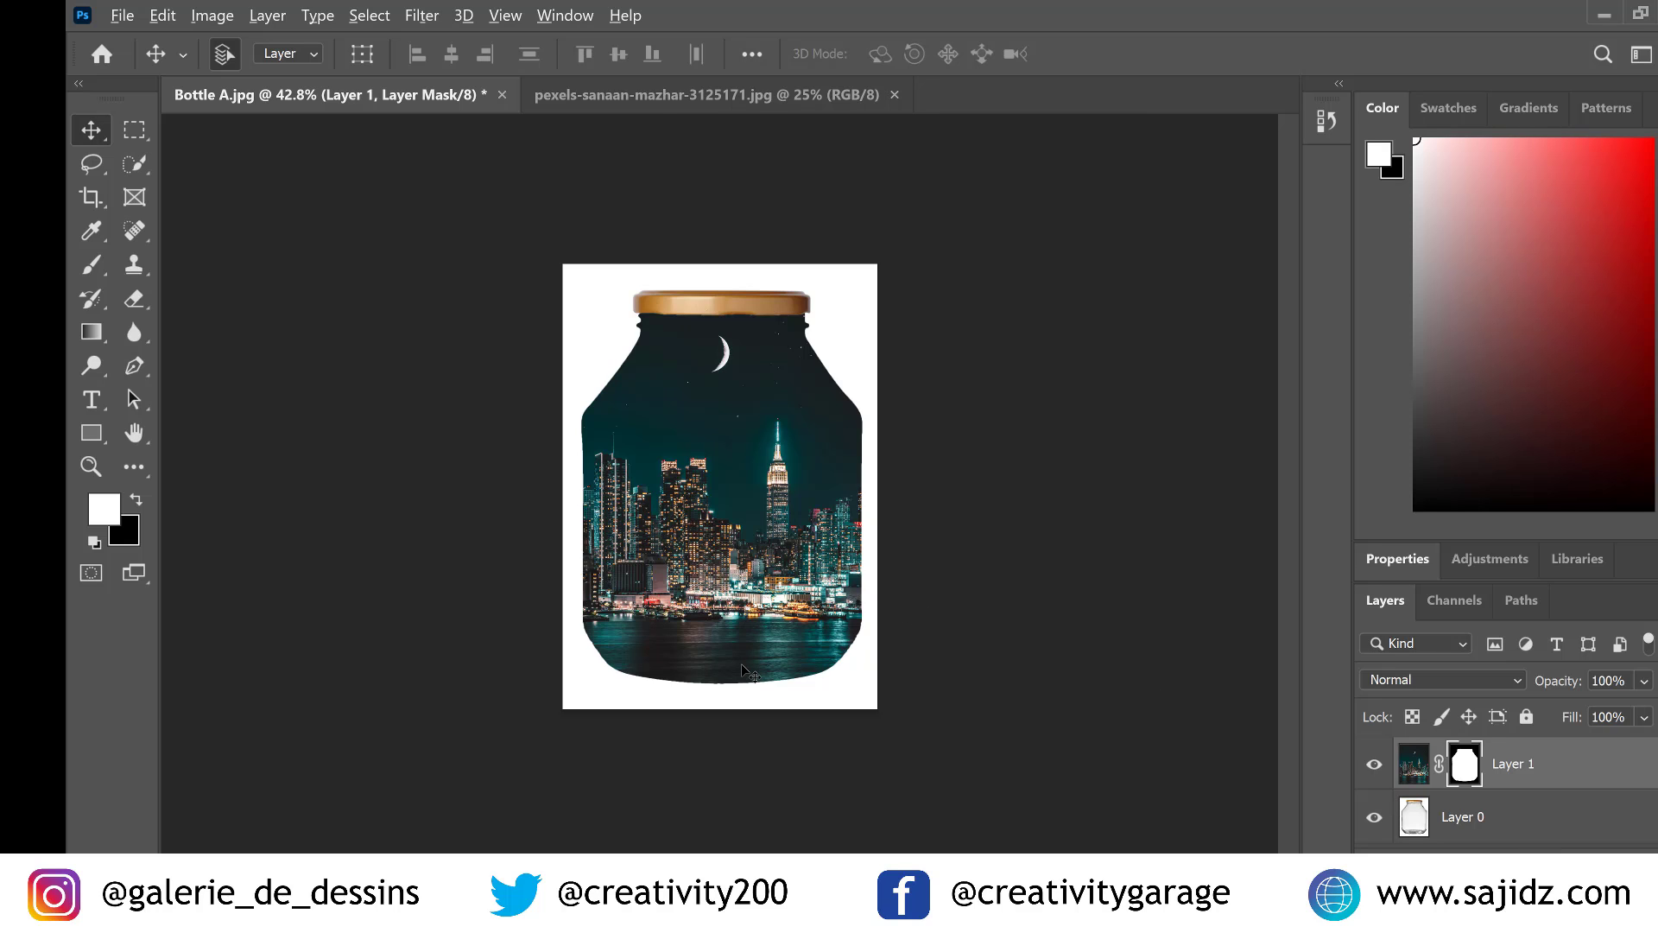
scroll(741, 665, up, 4)
scroll(748, 672, up, 1)
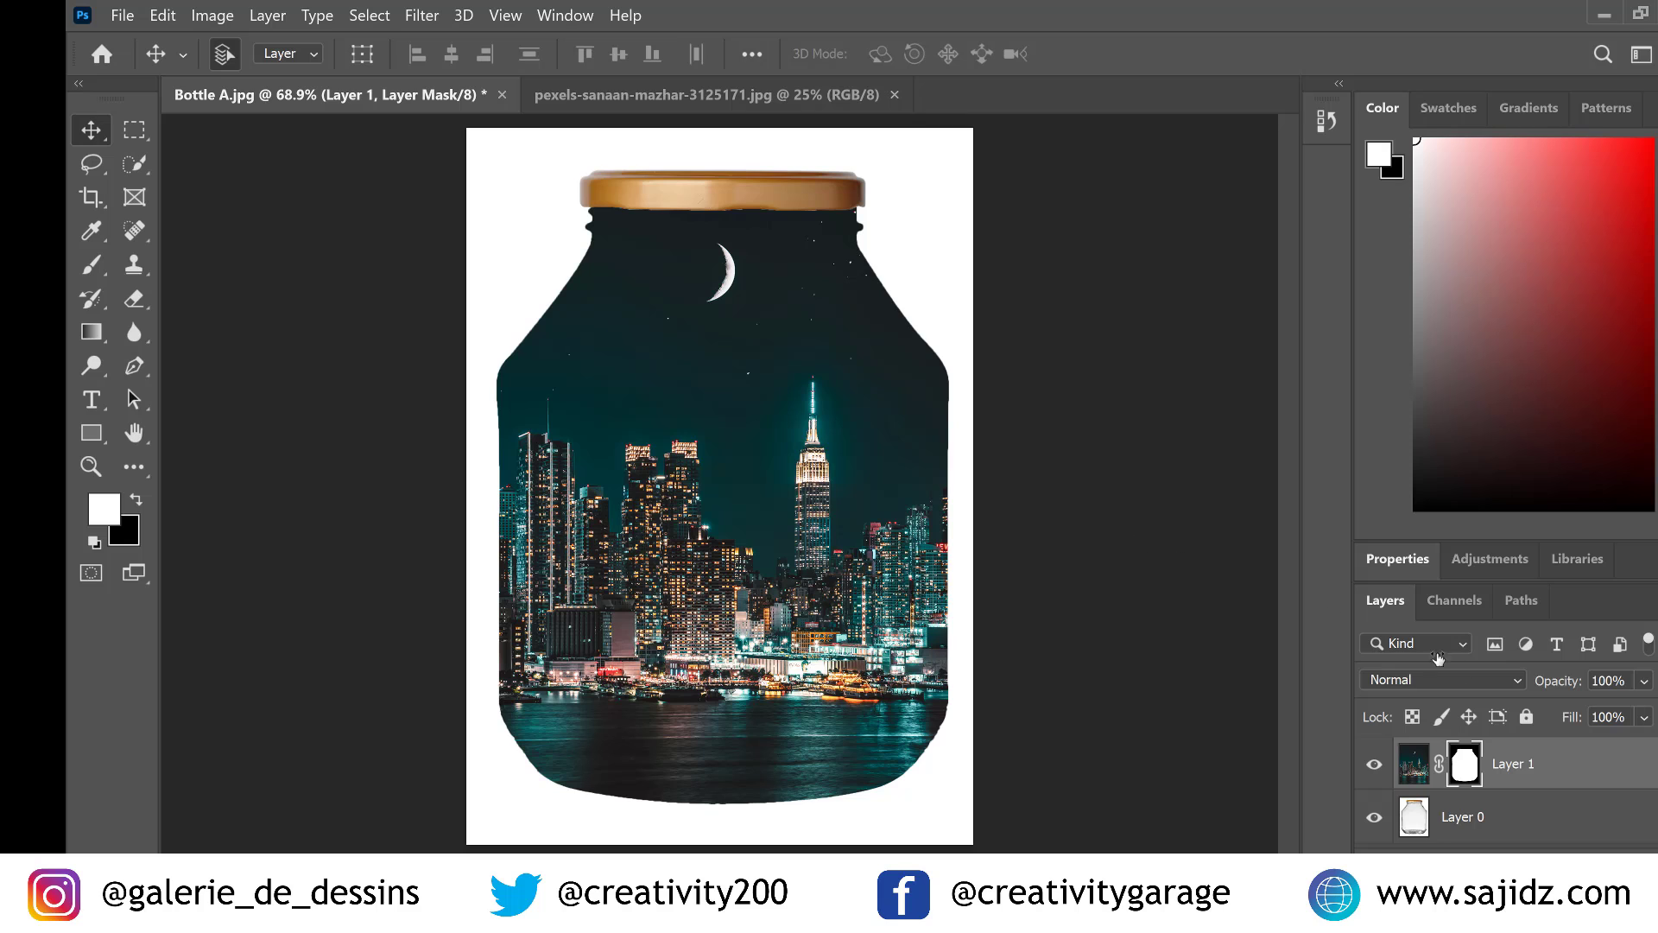
Preview Layer 1's blend modes from Multiply through Exclusion, landing on Color
click(1515, 682)
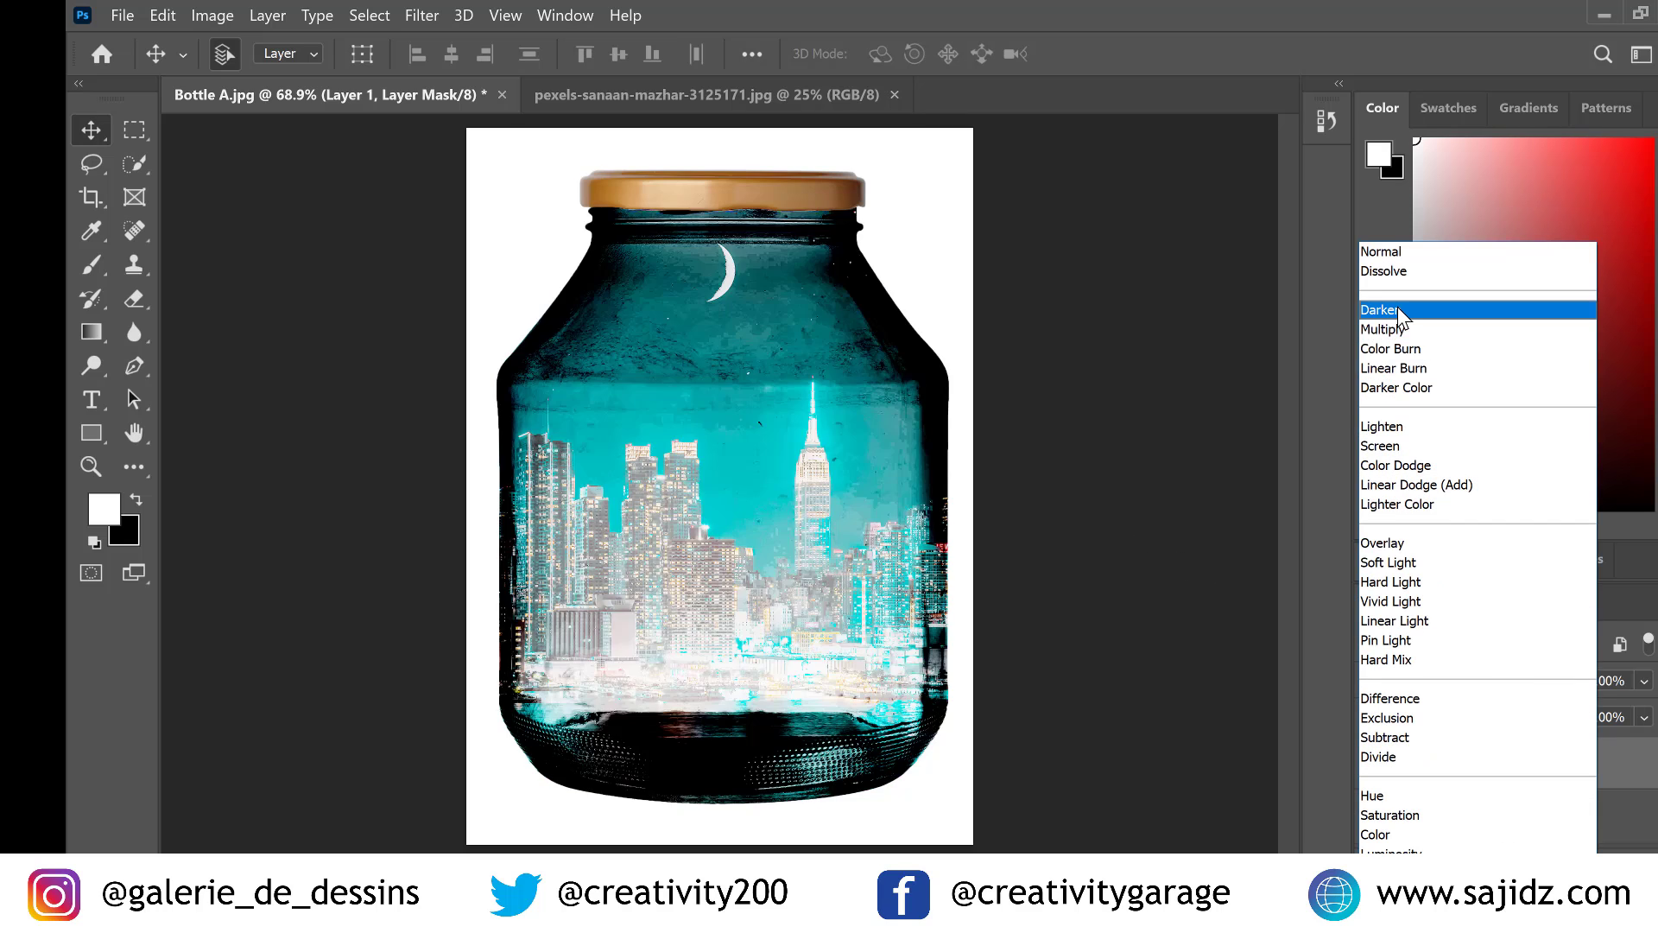
key(Down)
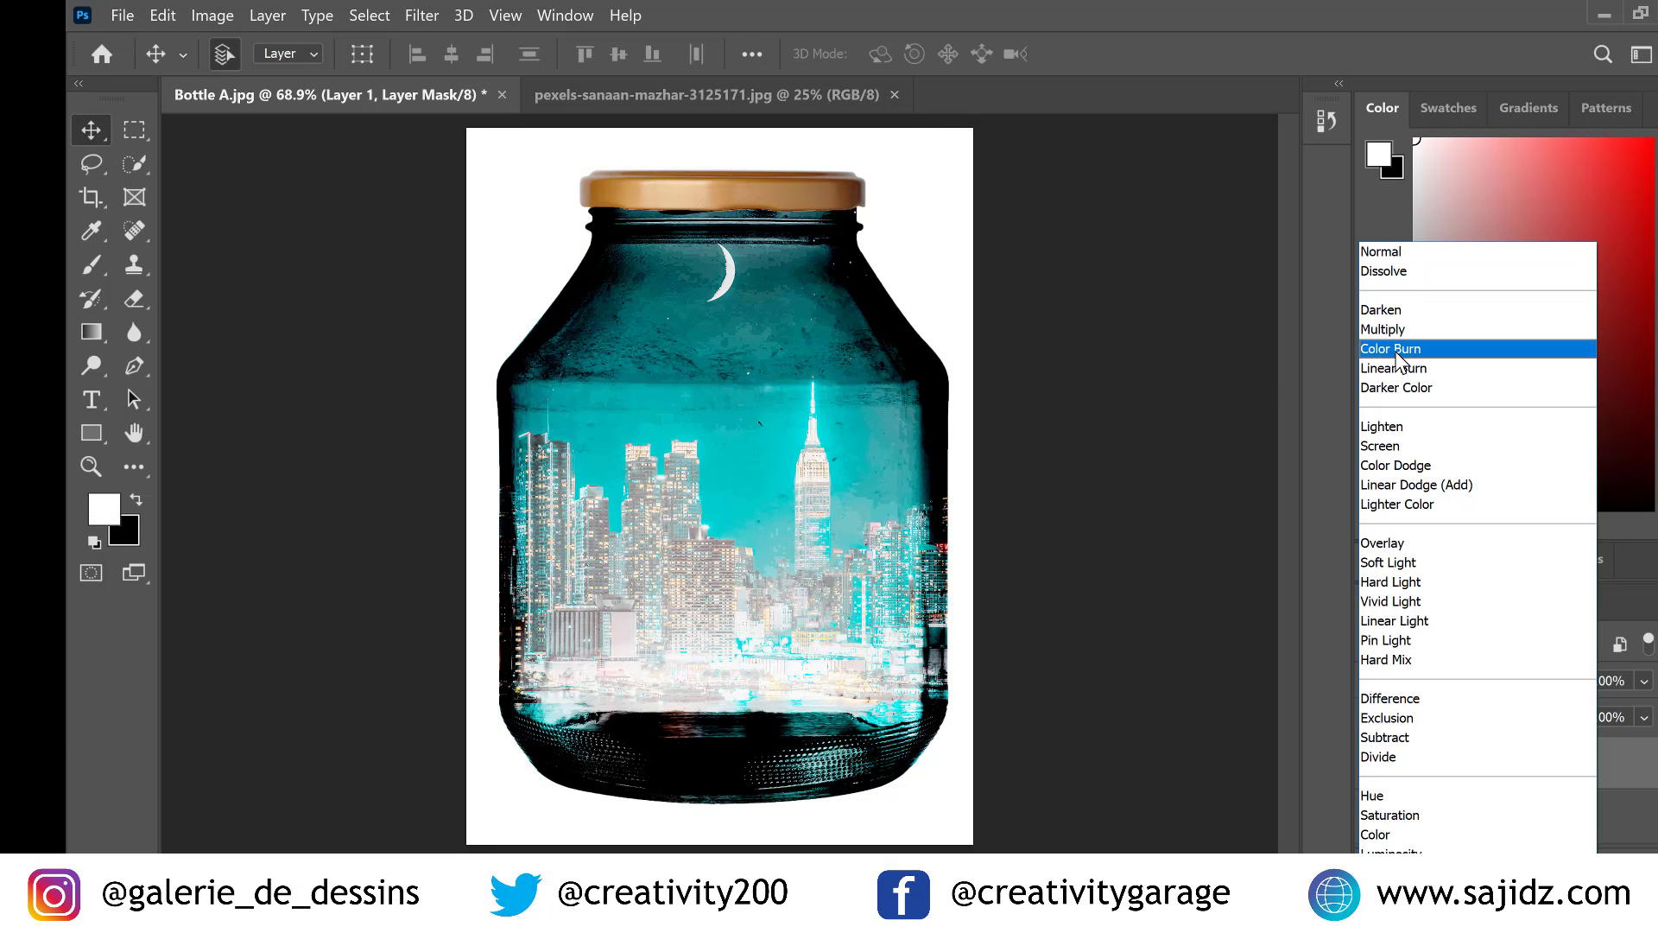
key(Down)
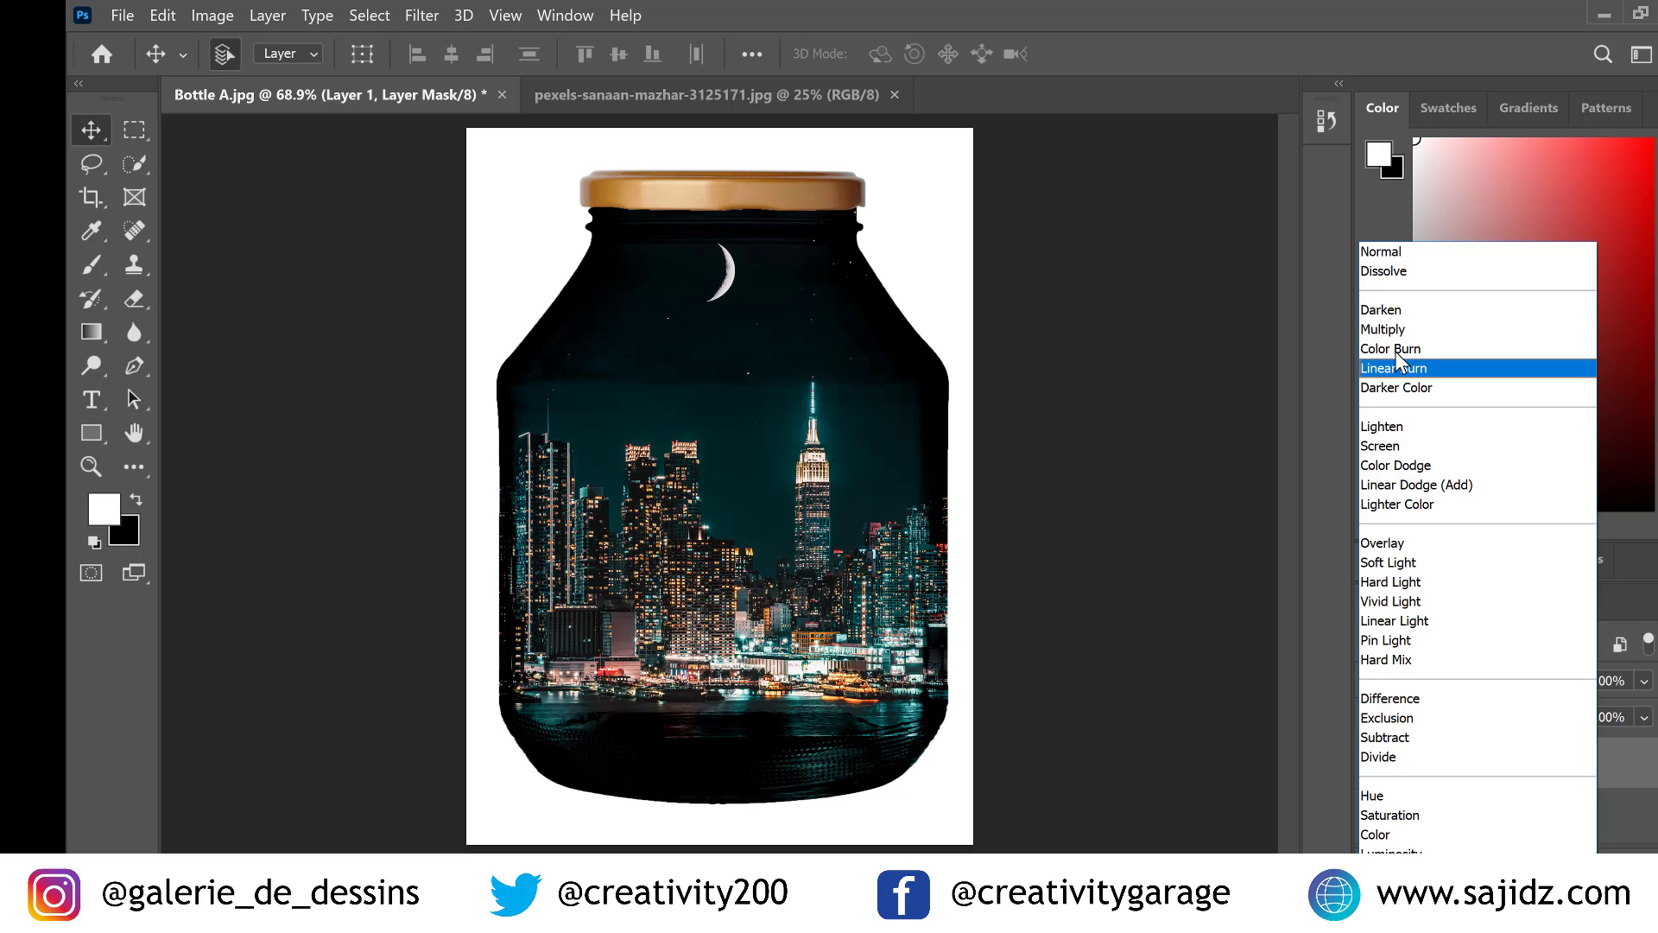
key(Down)
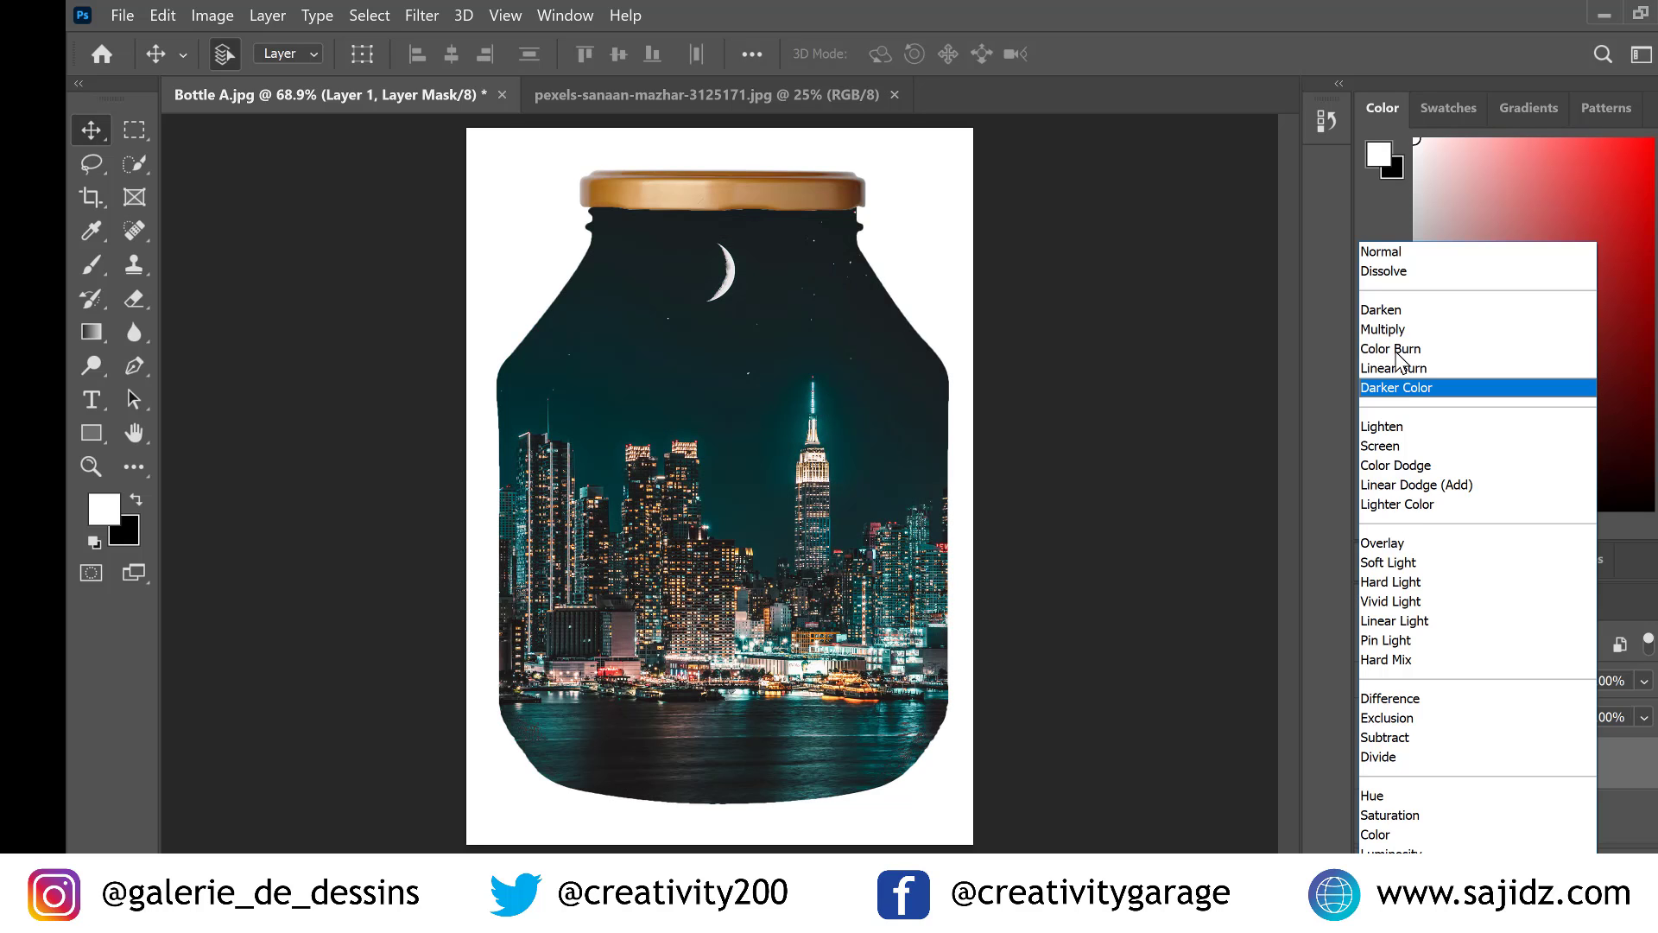
key(Down)
key(Down)
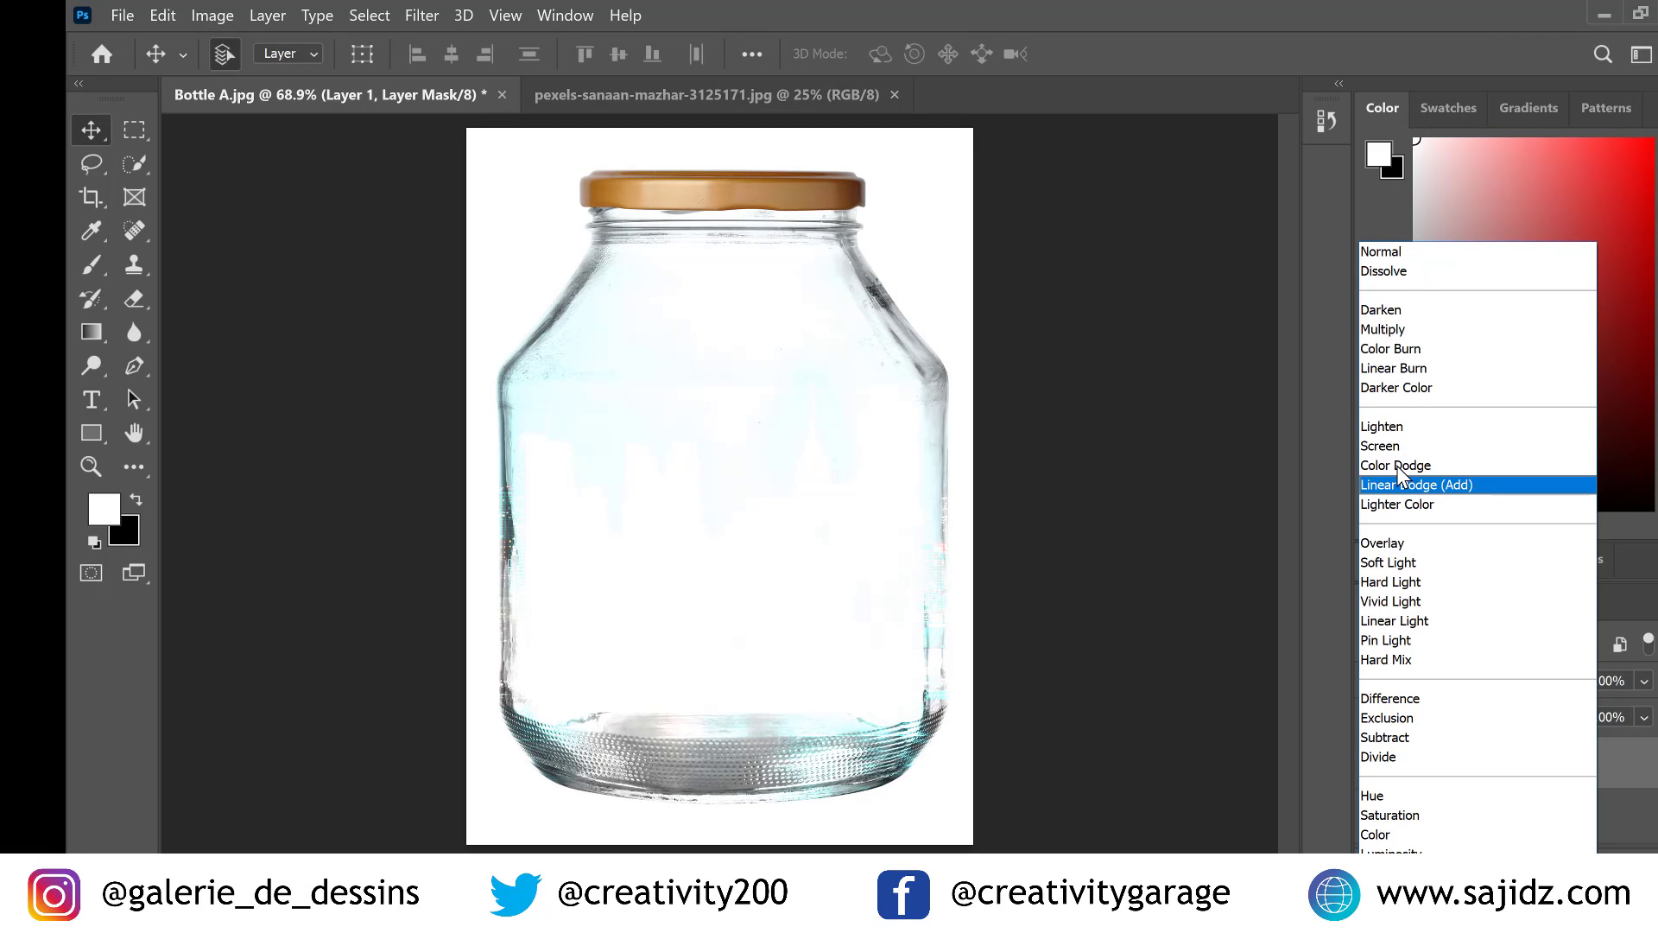
key(Up)
key(Down)
key(Down)
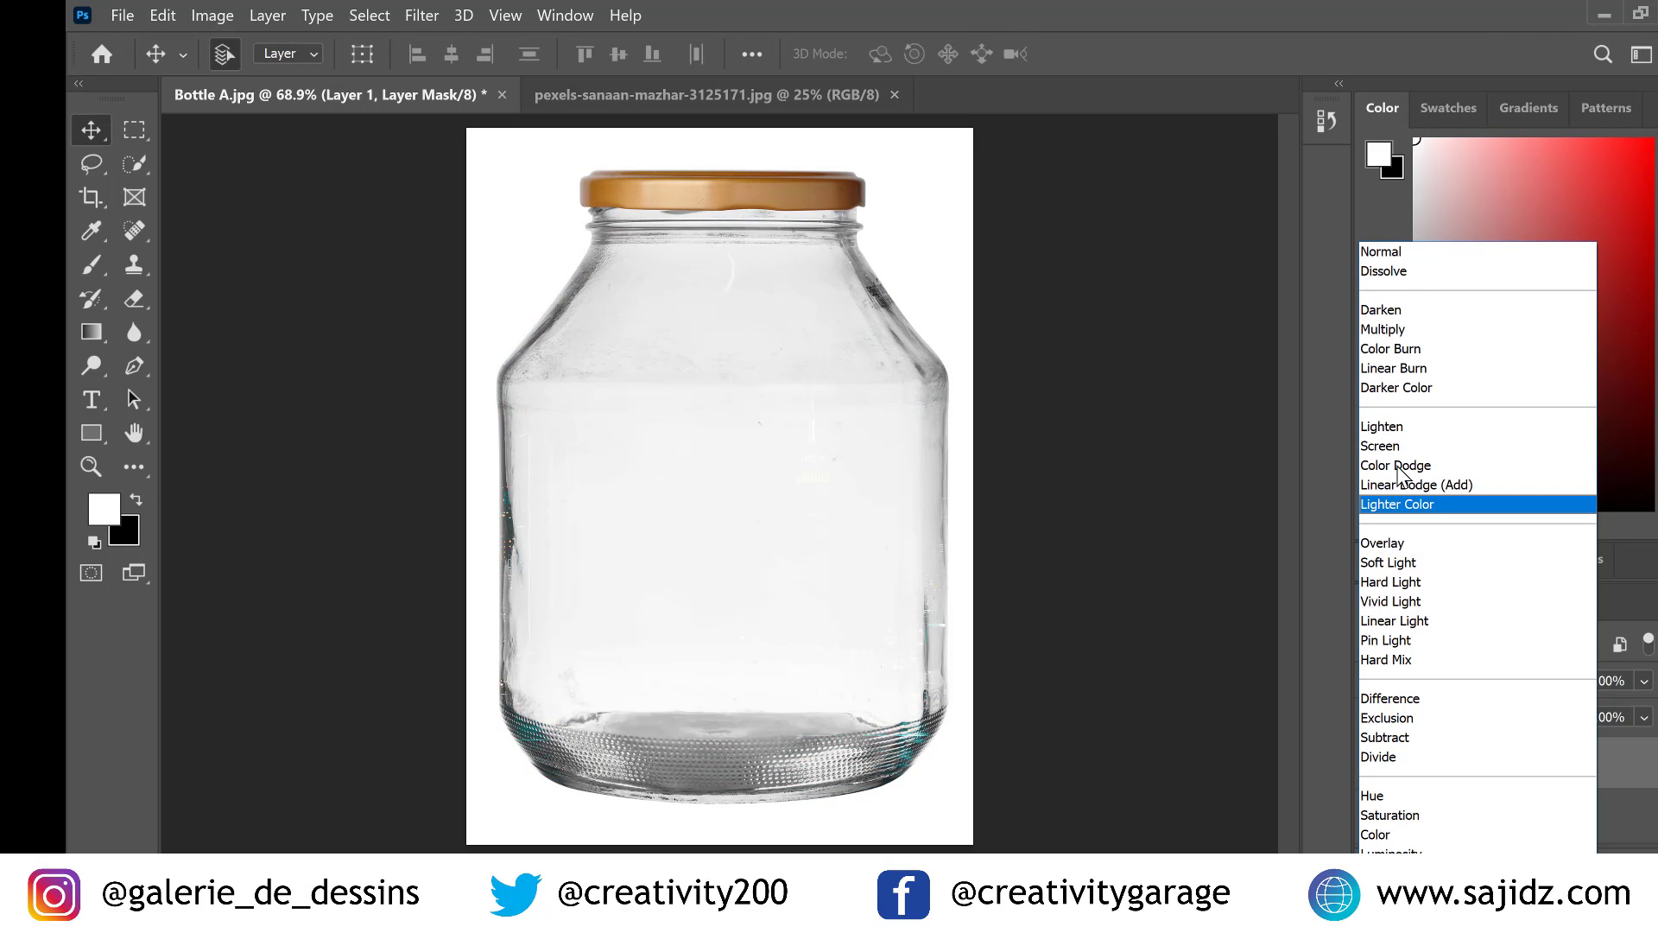
key(Down)
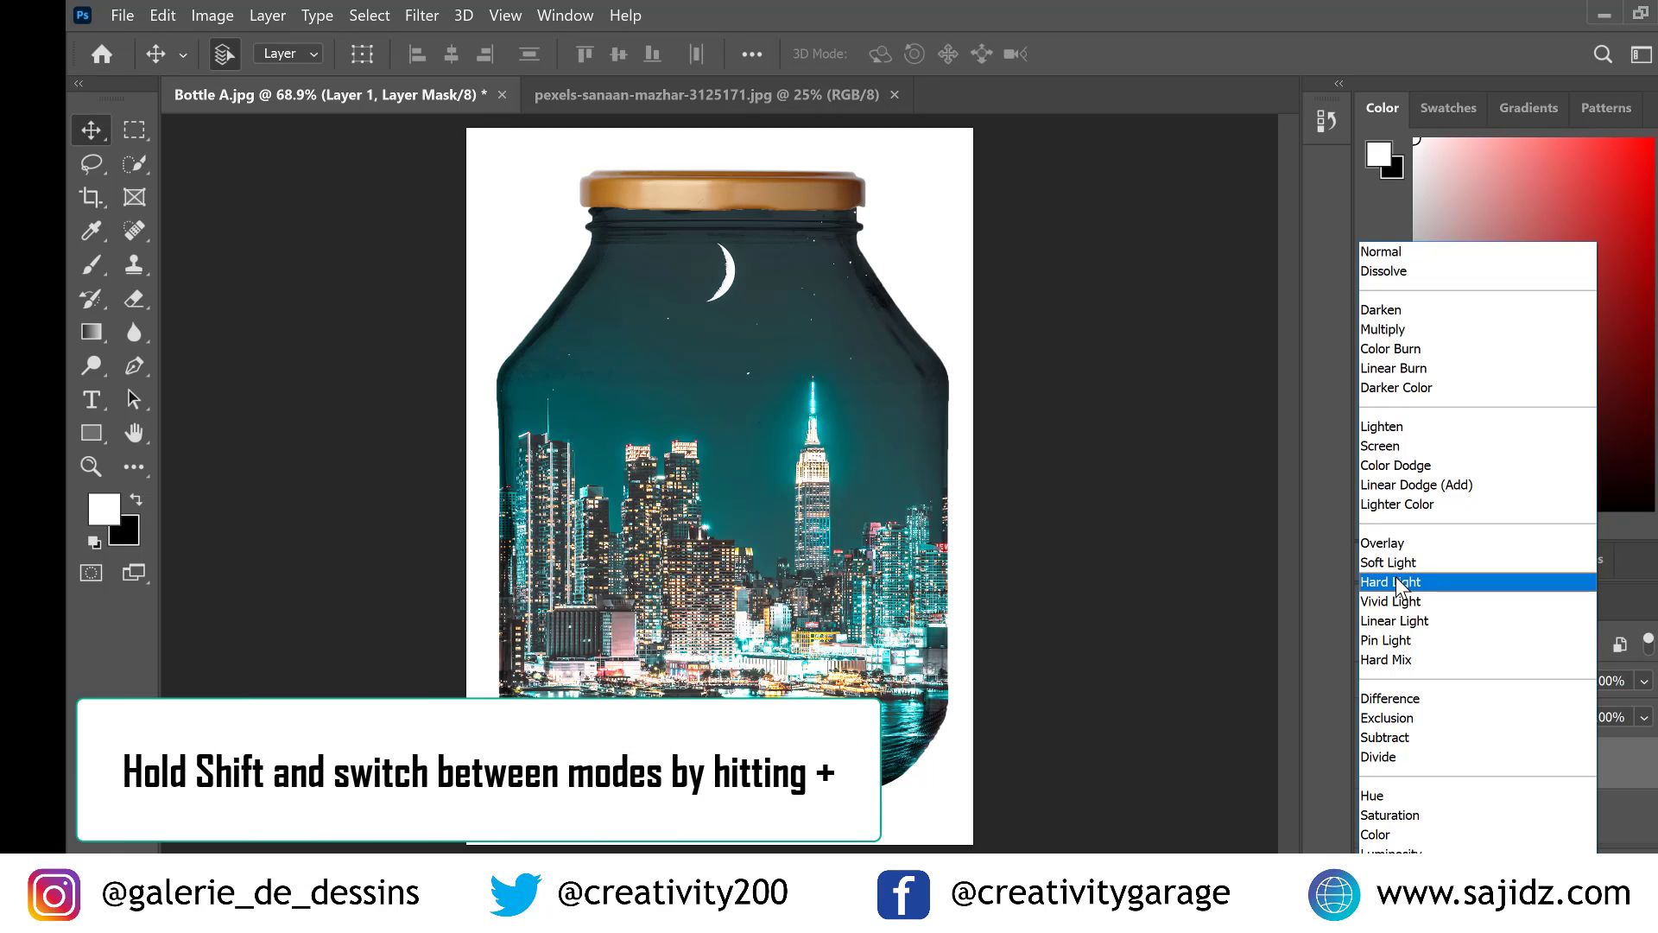
key(Down)
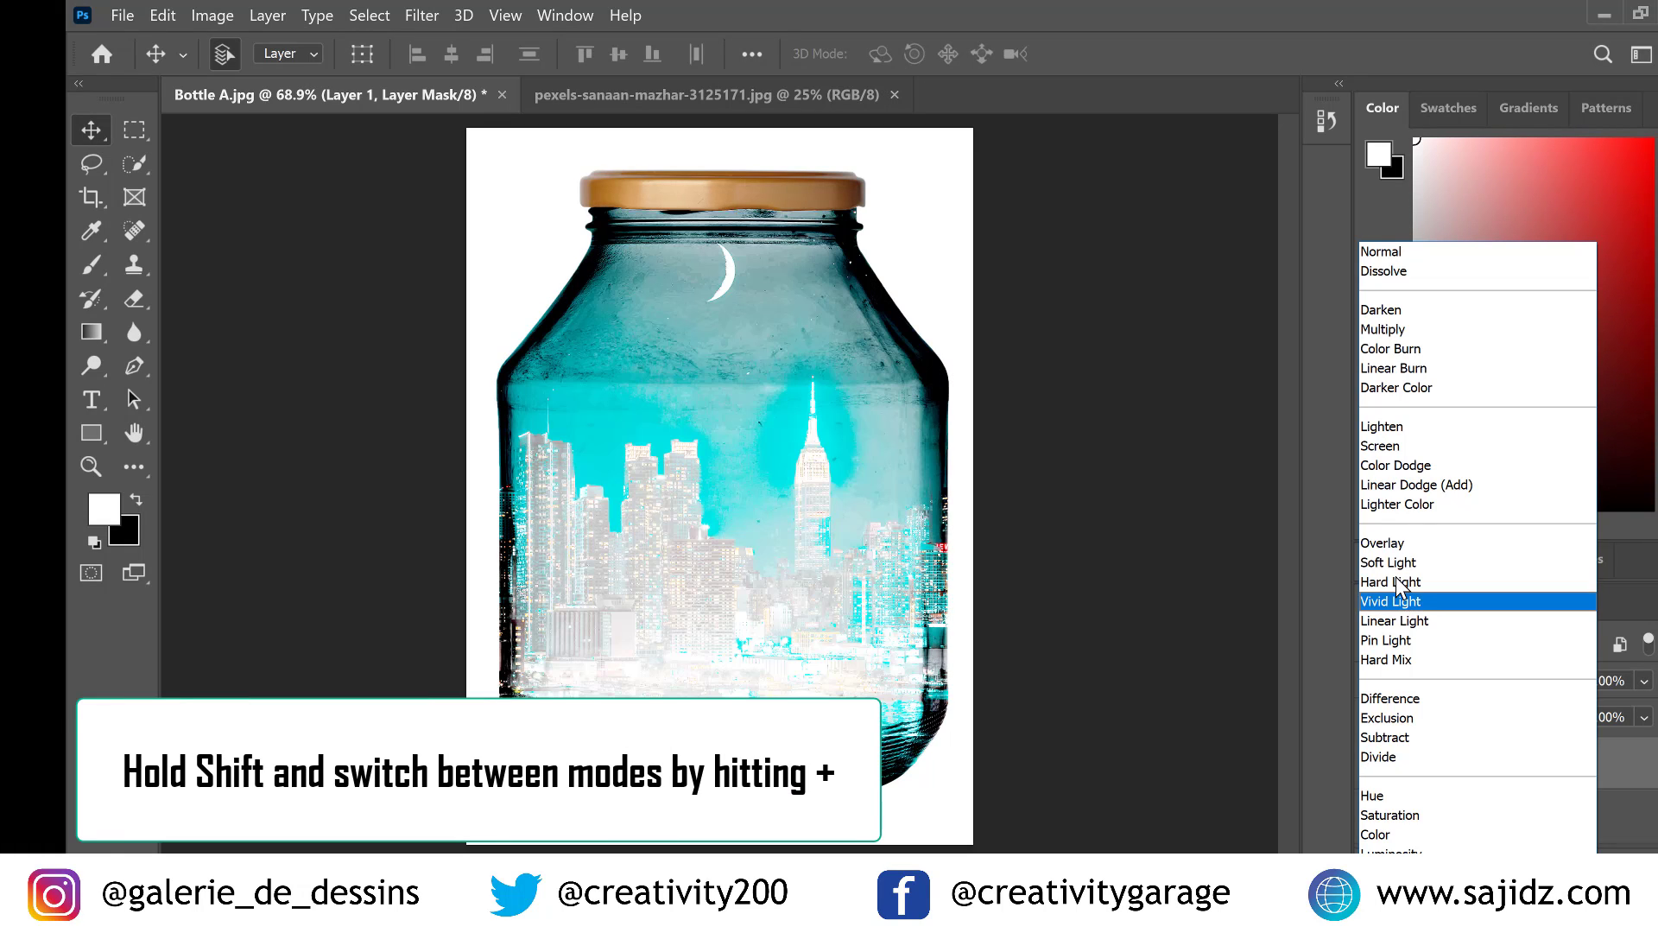
key(Down)
key(Down)
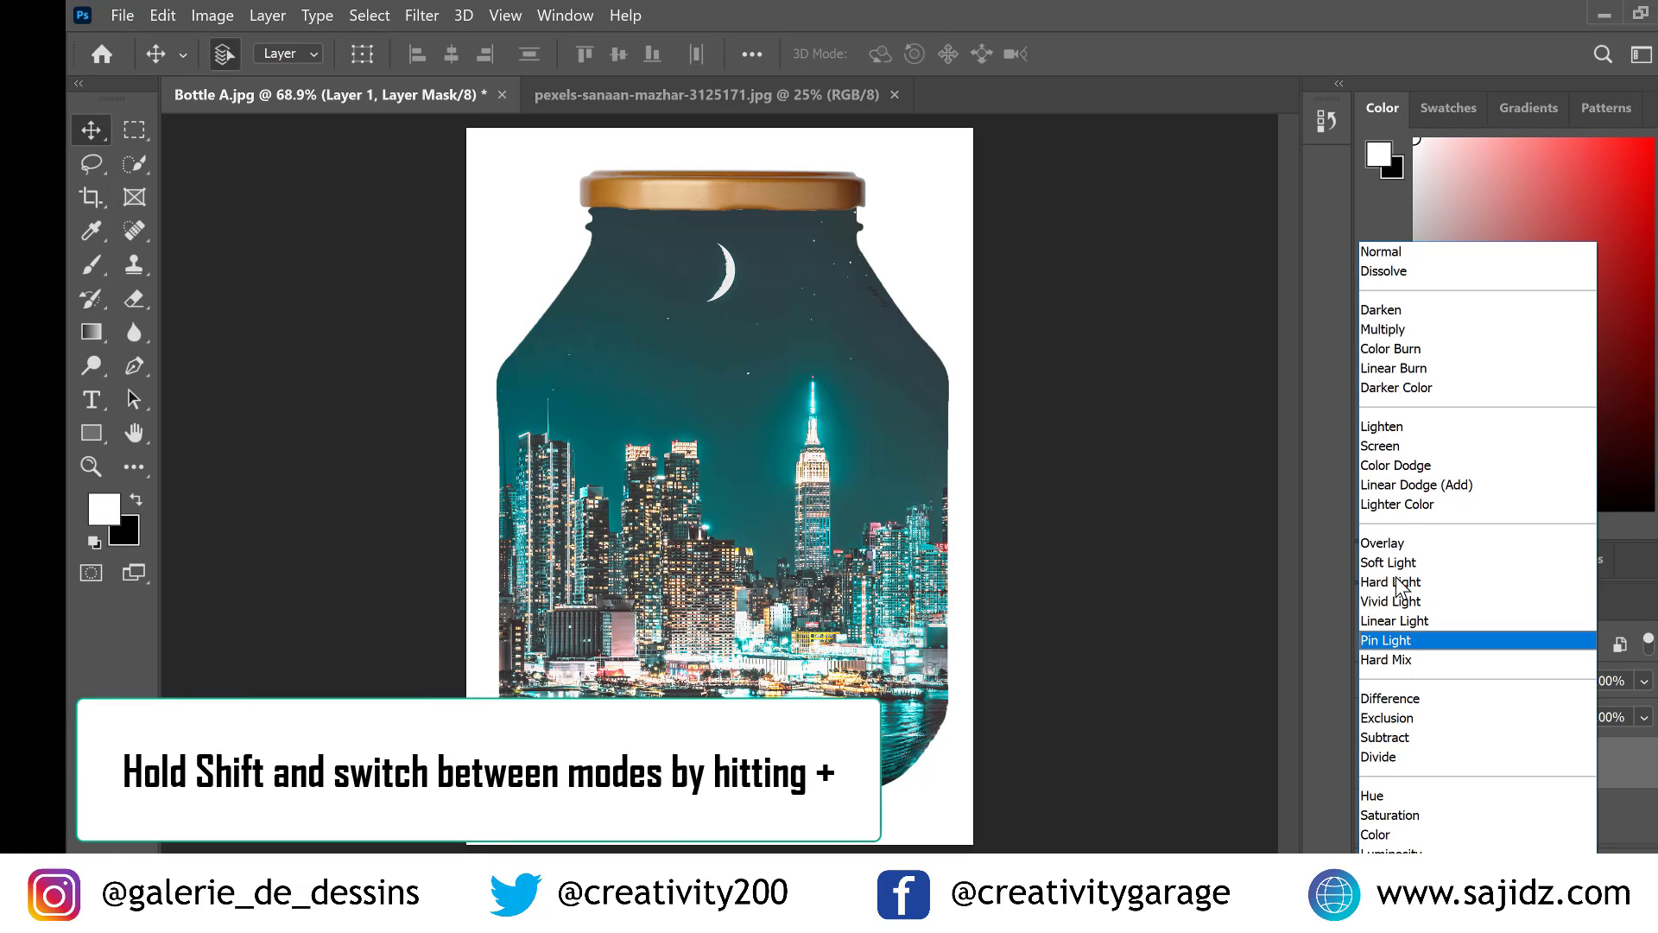
key(Up)
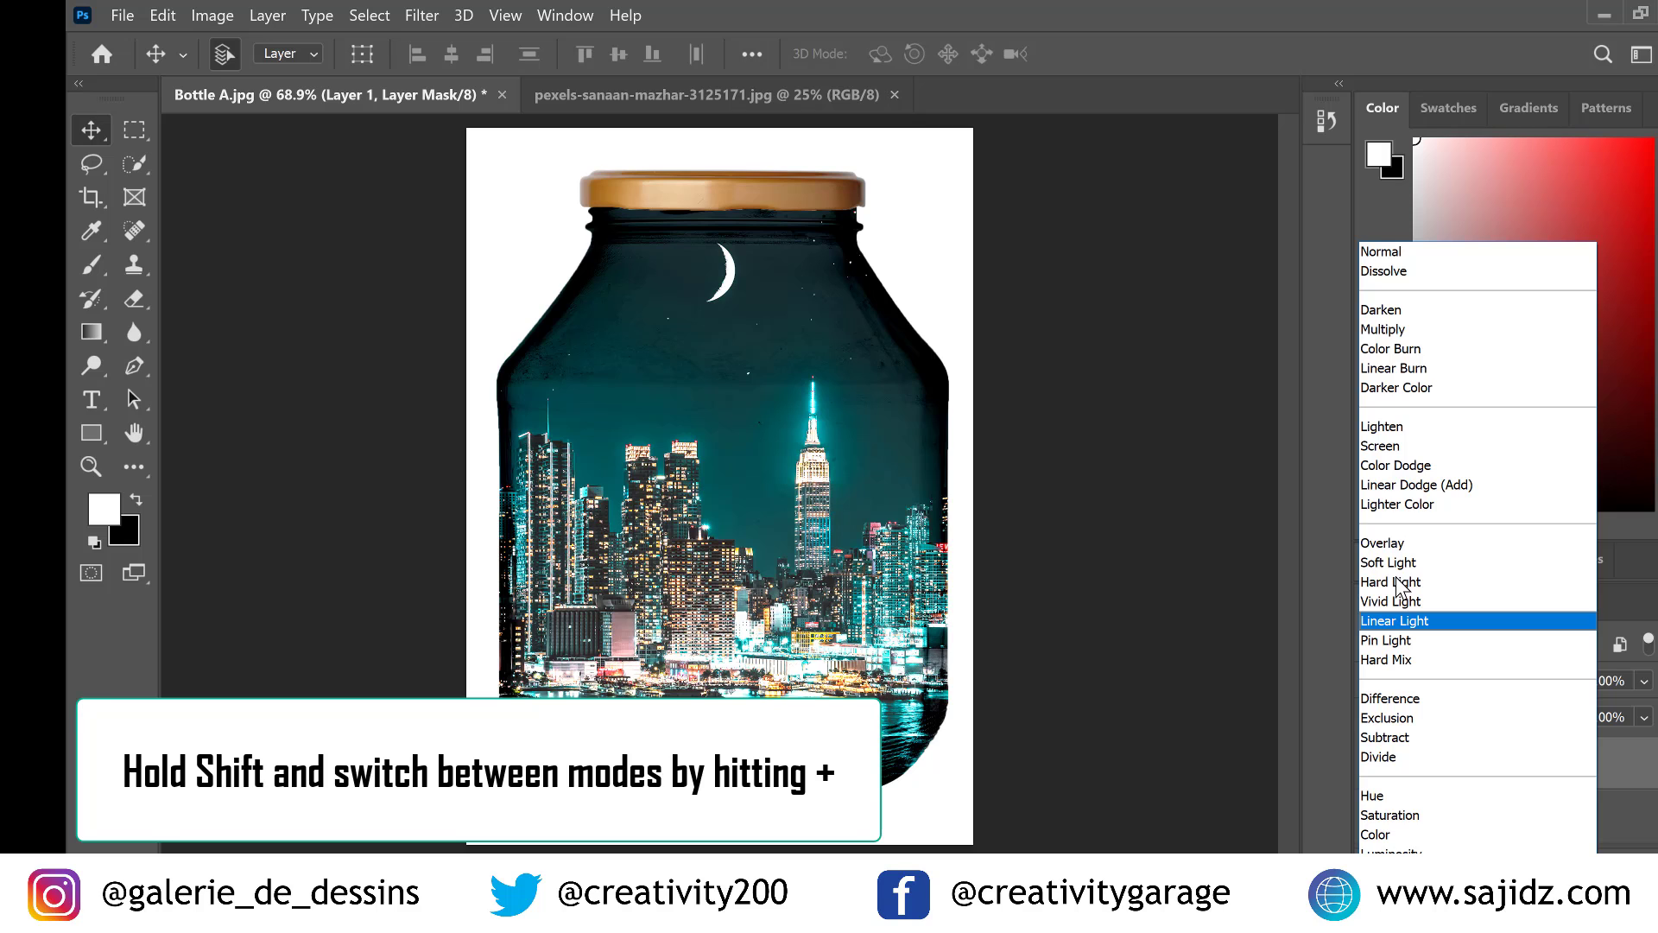
key(Down)
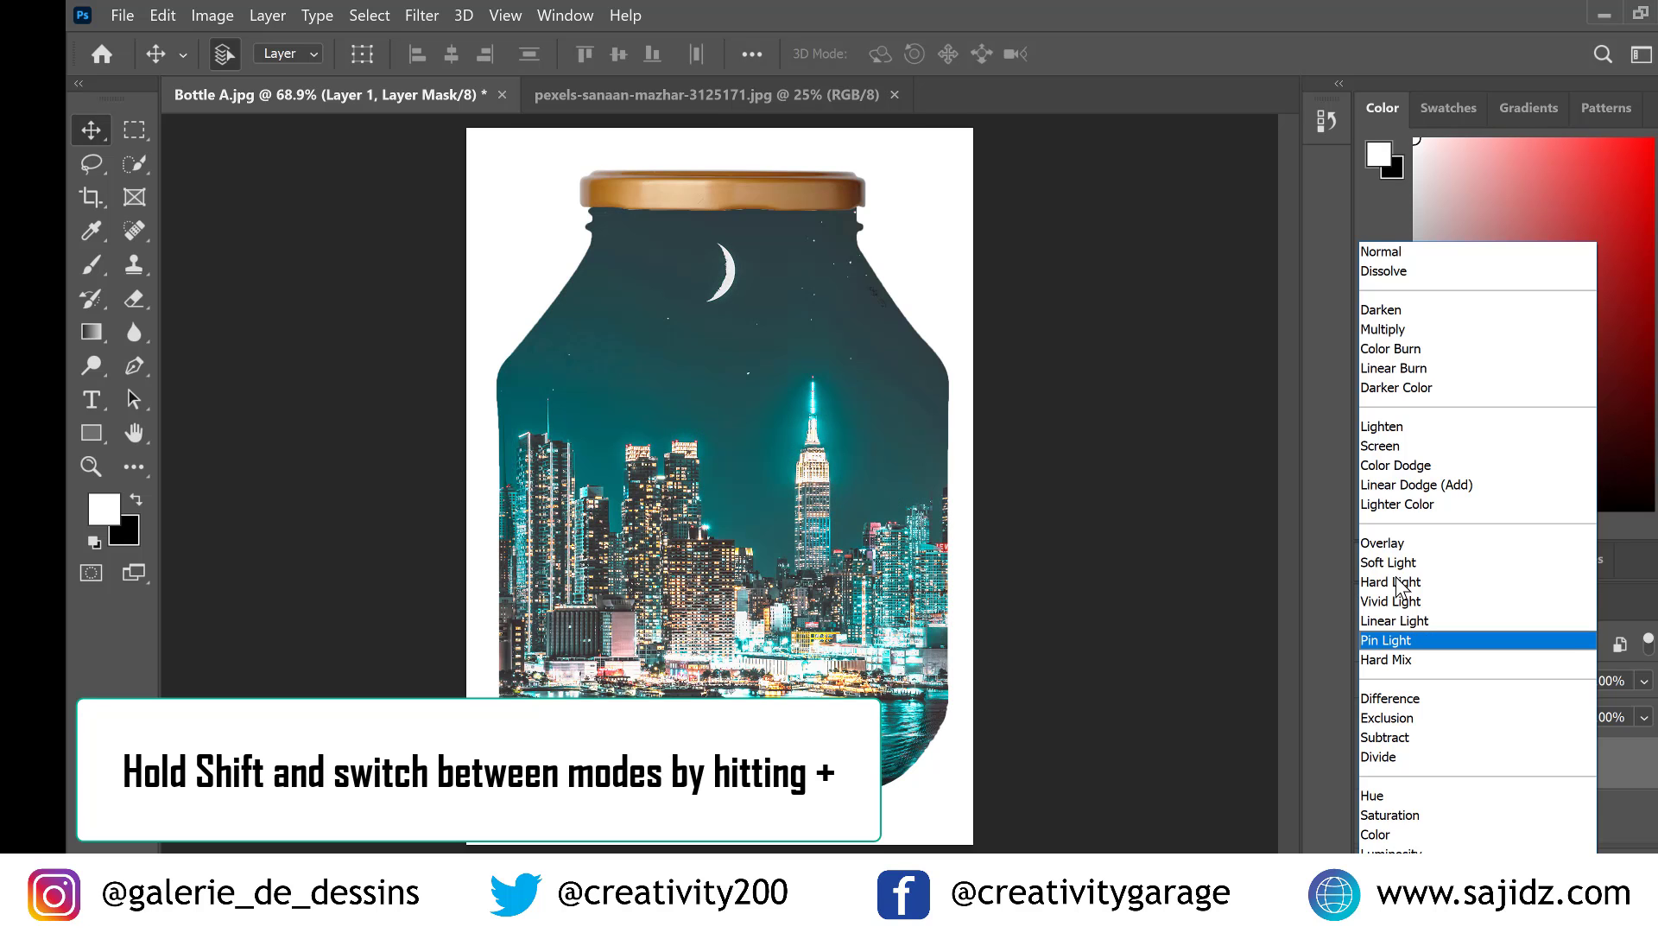
key(Down)
key(Down)
key(Down)
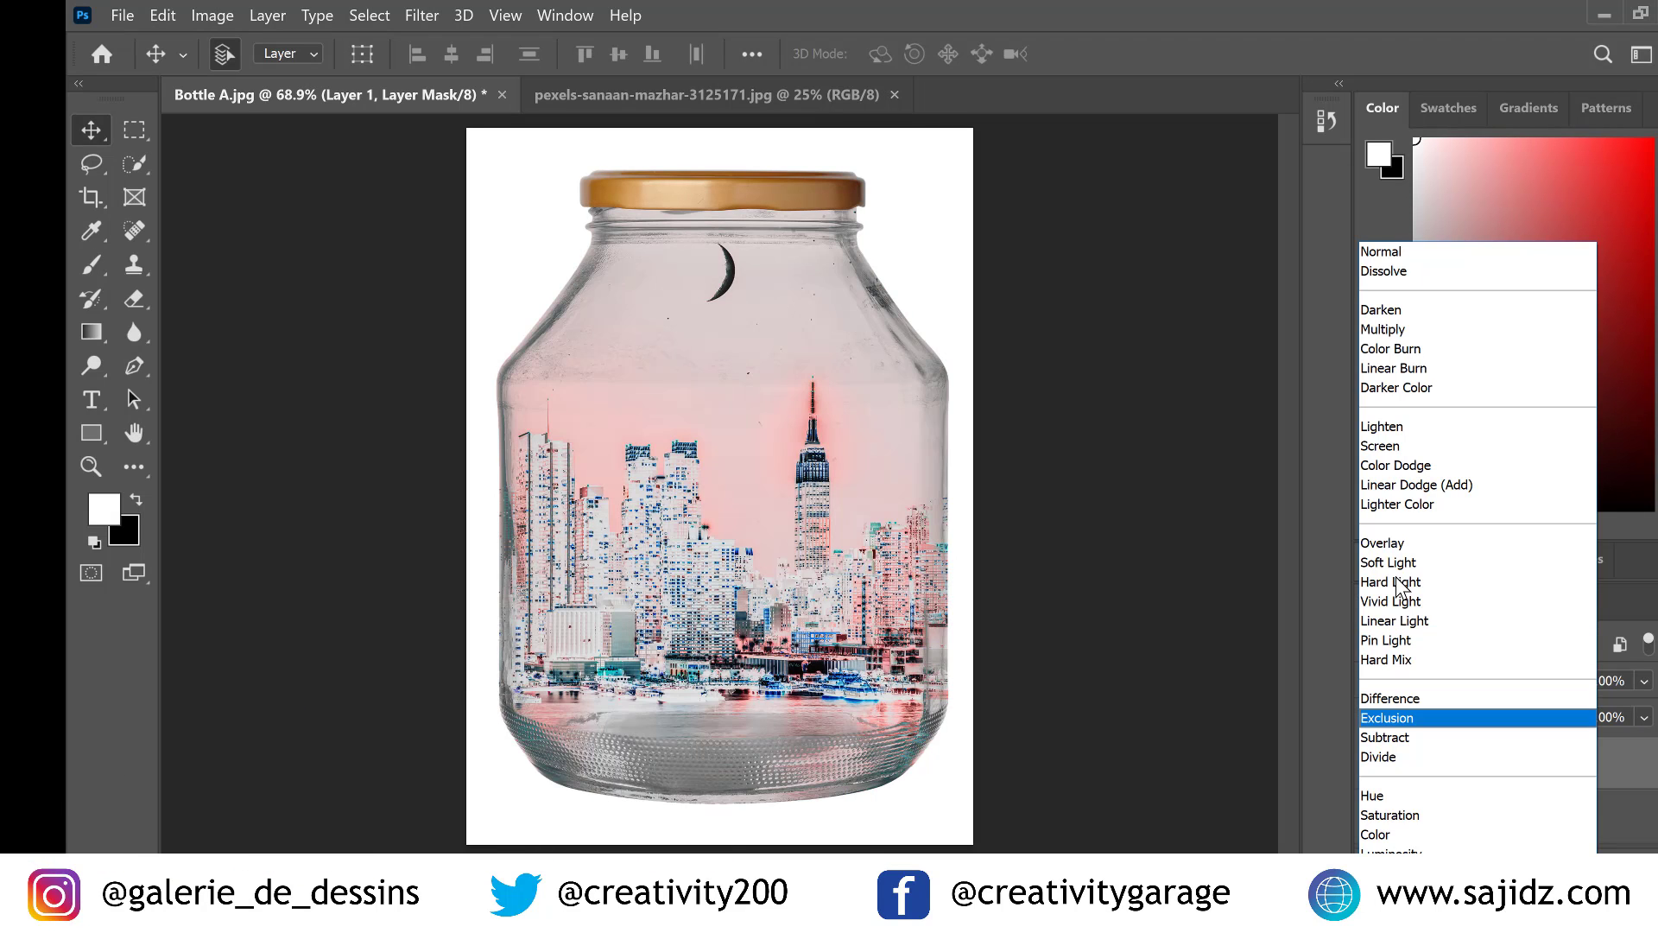
key(Down)
key(Down)
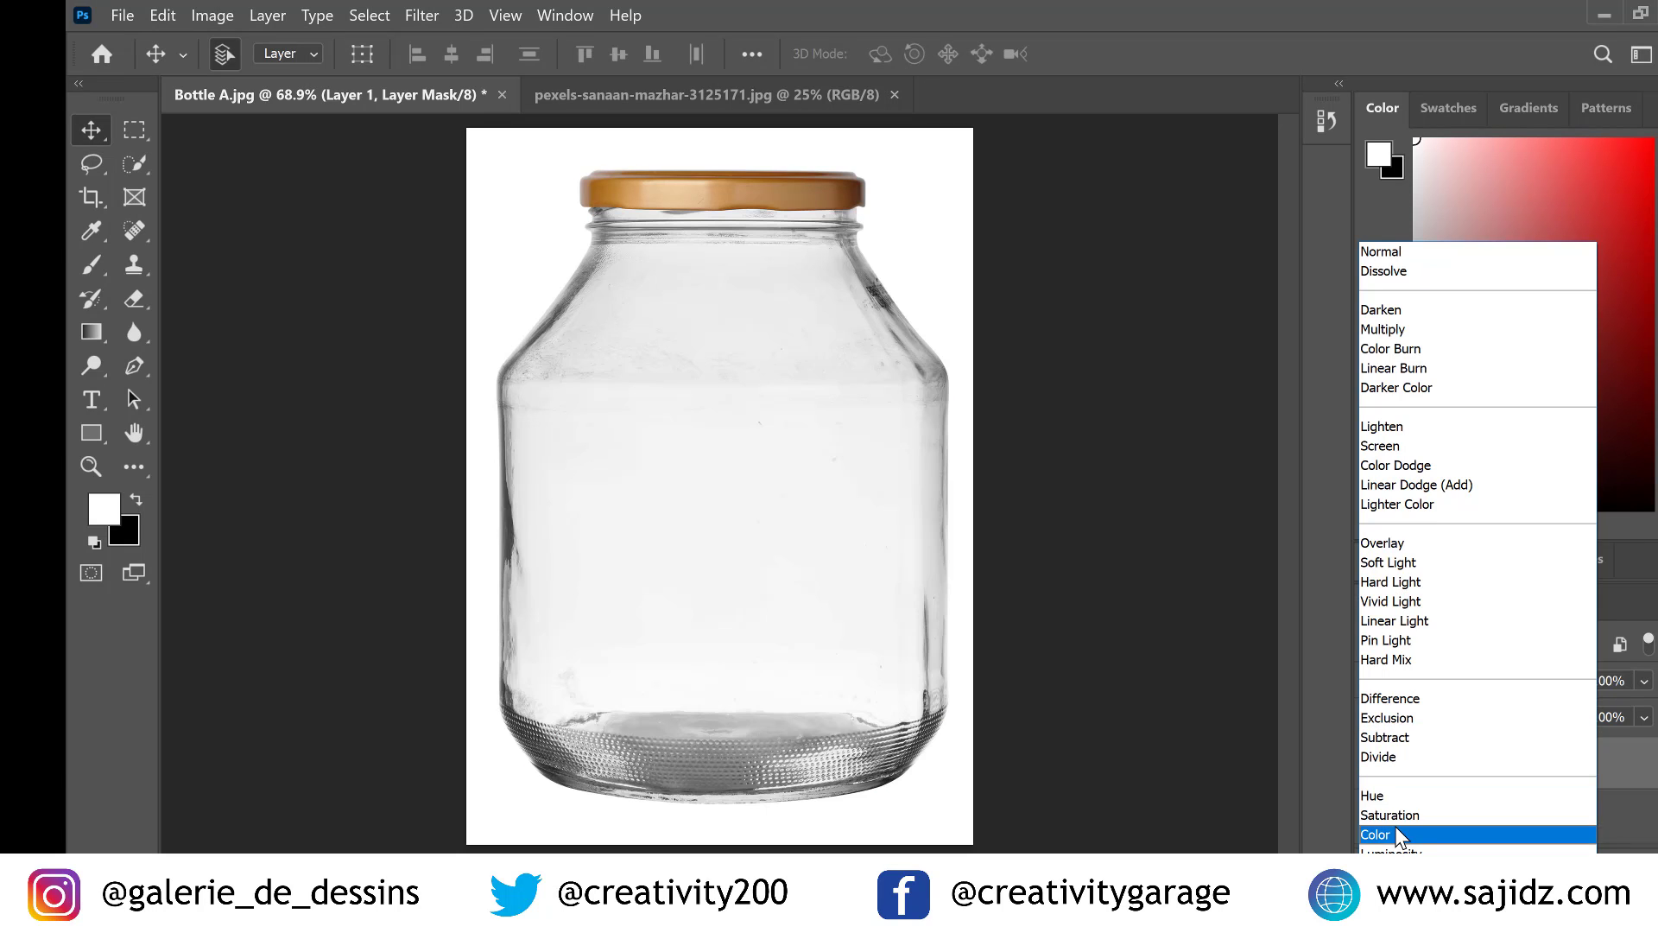
click(1396, 834)
Compare Darken and Multiply on the city image, then commit Multiply for Layer 1
click(1520, 817)
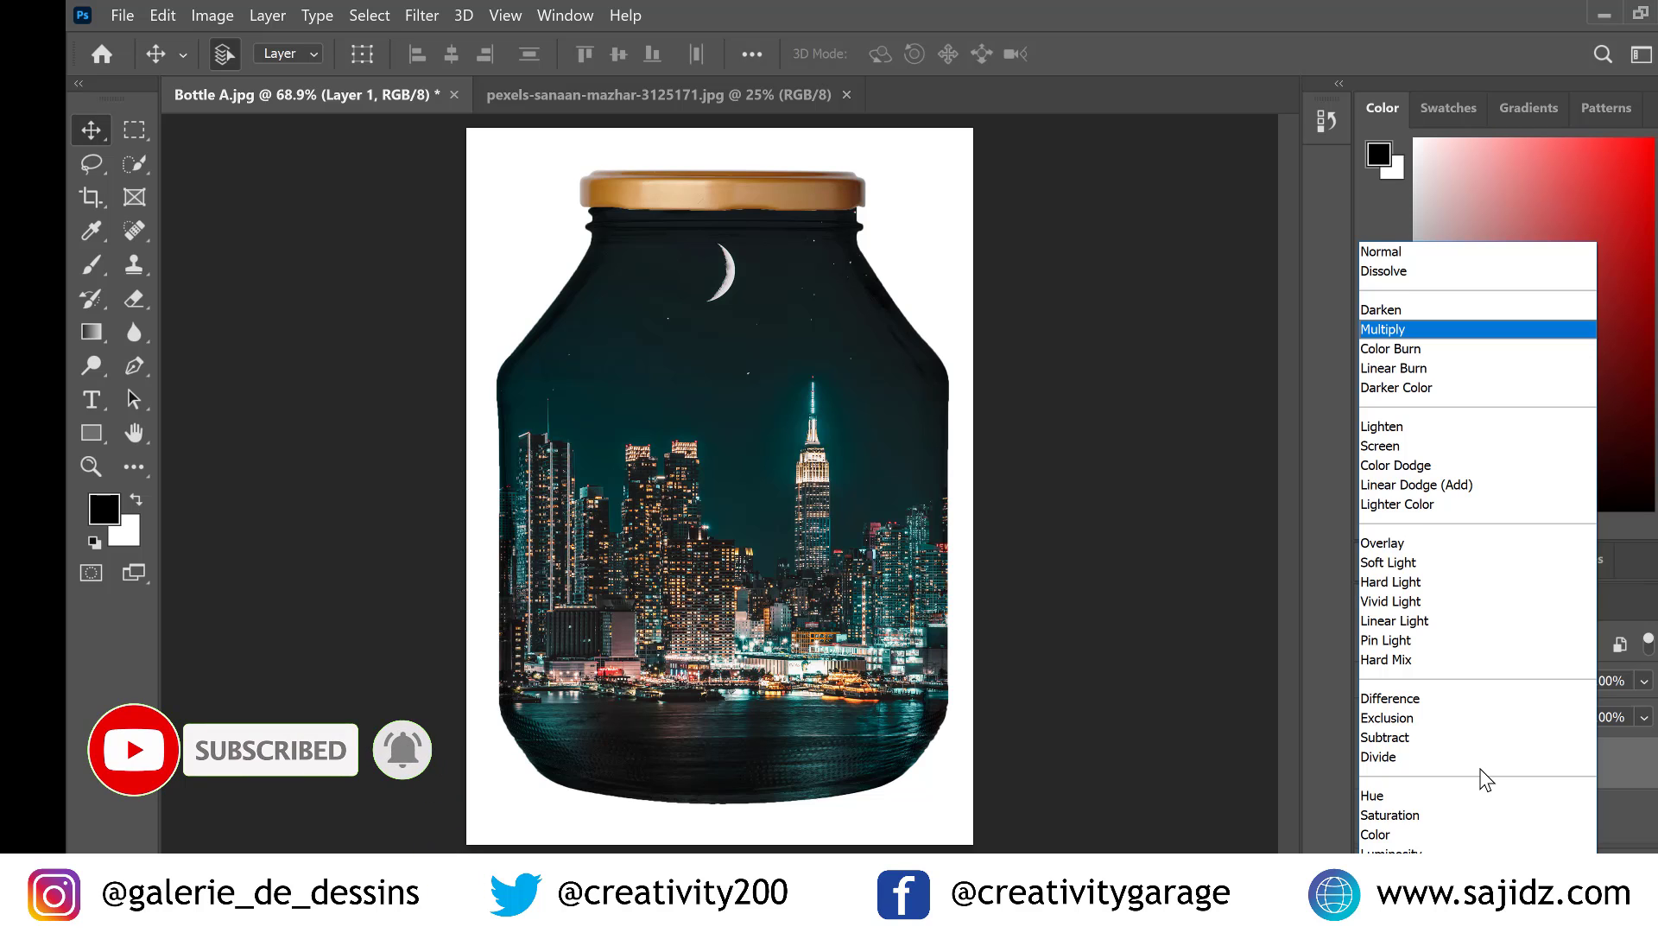
key(Down)
key(Up)
key(Up)
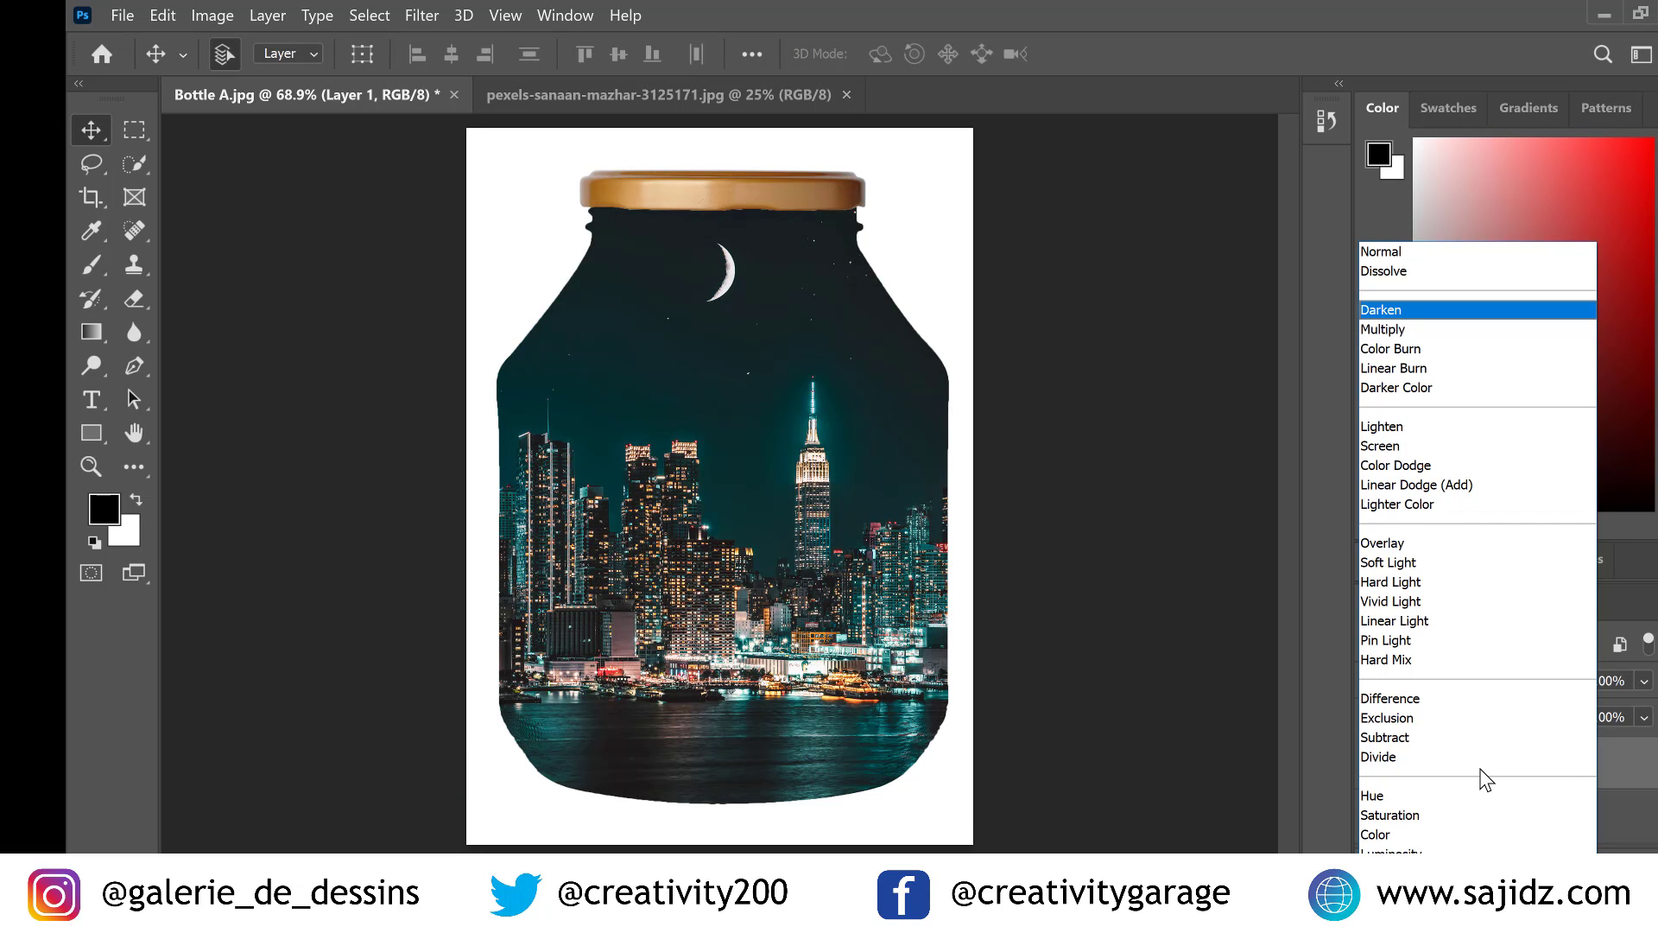
key(Down)
key(Up)
key(Down)
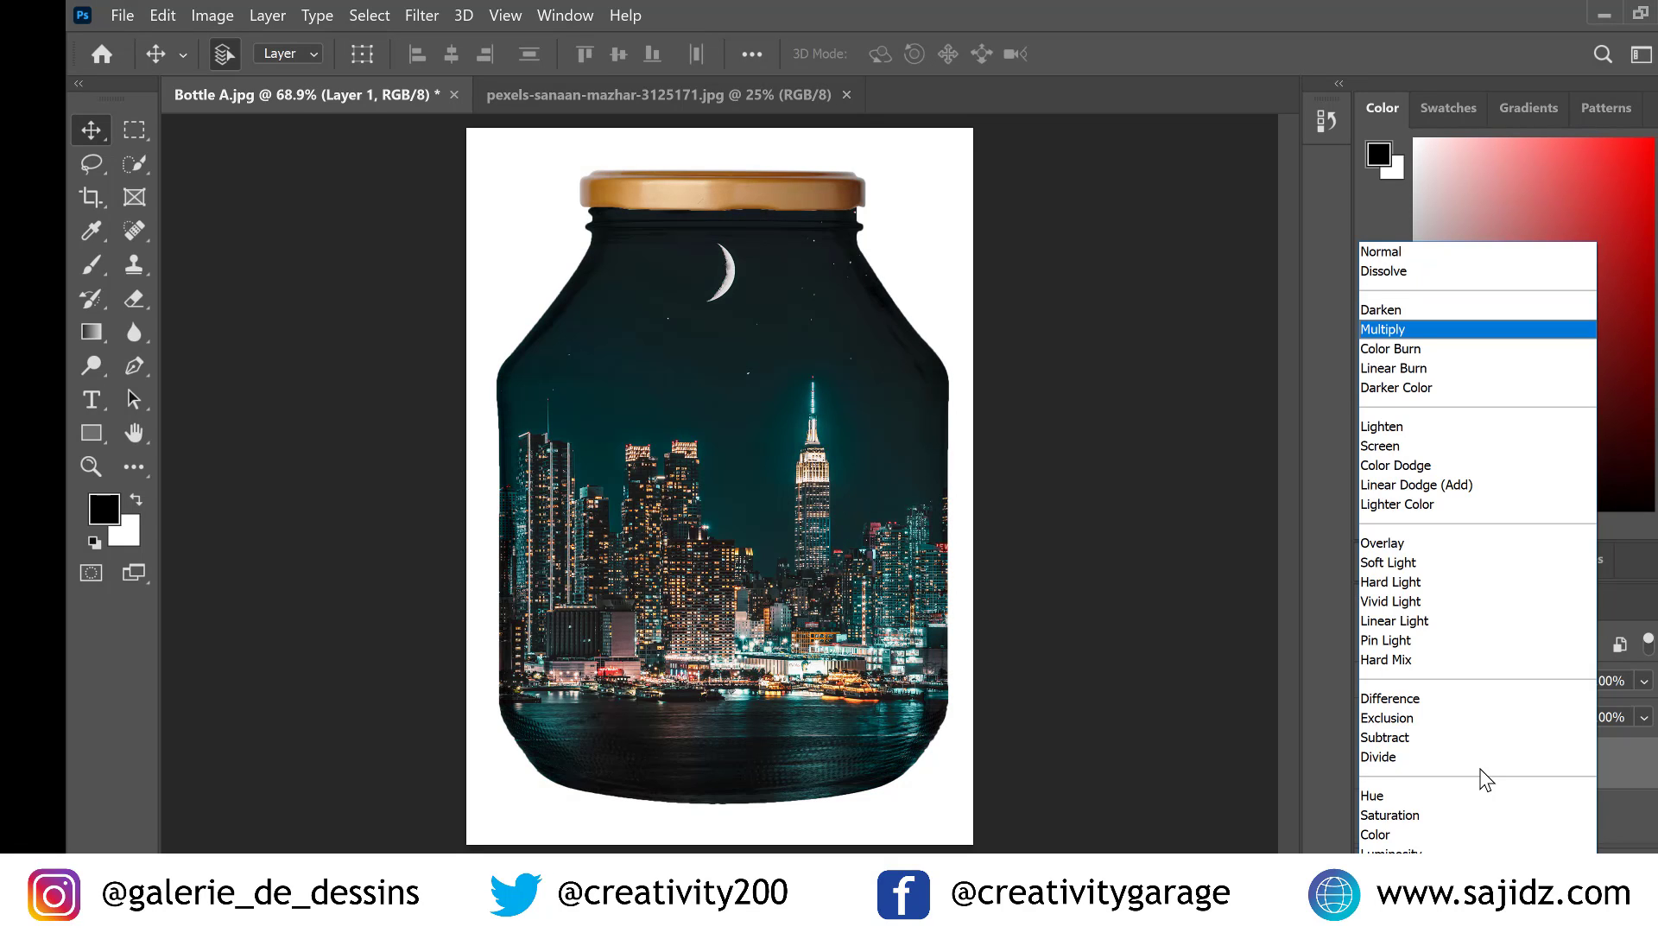
key(Return)
Duplicate the Layer 0 jar layer as a new layer named 'bottle2'
click(1575, 827)
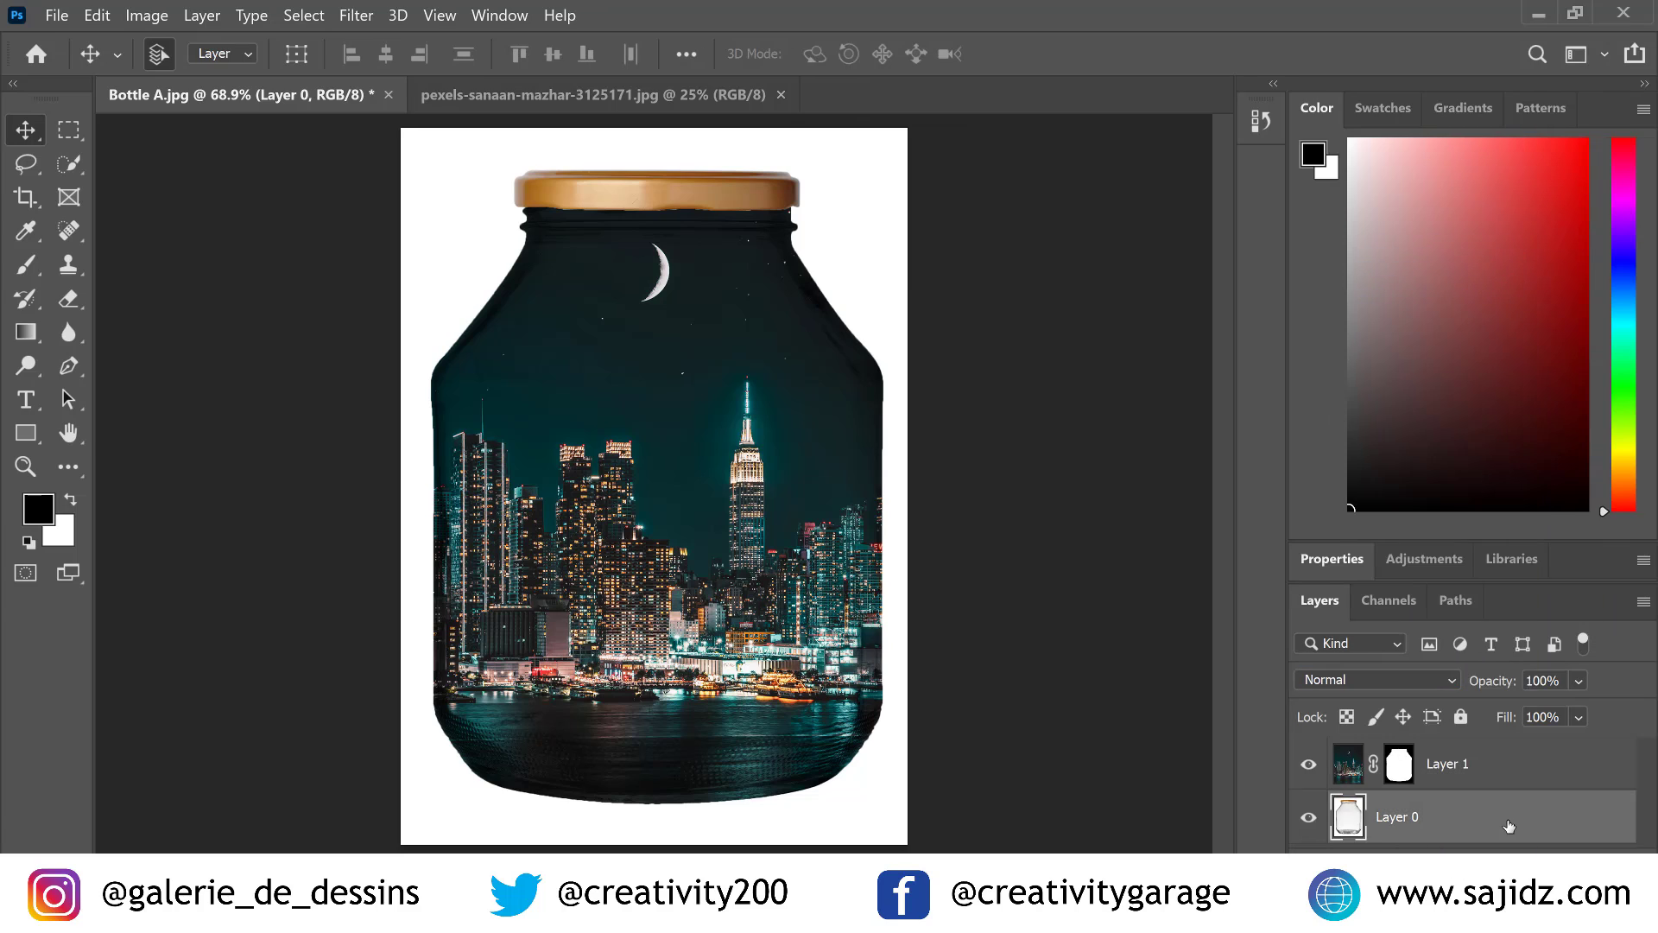
right_click(1485, 825)
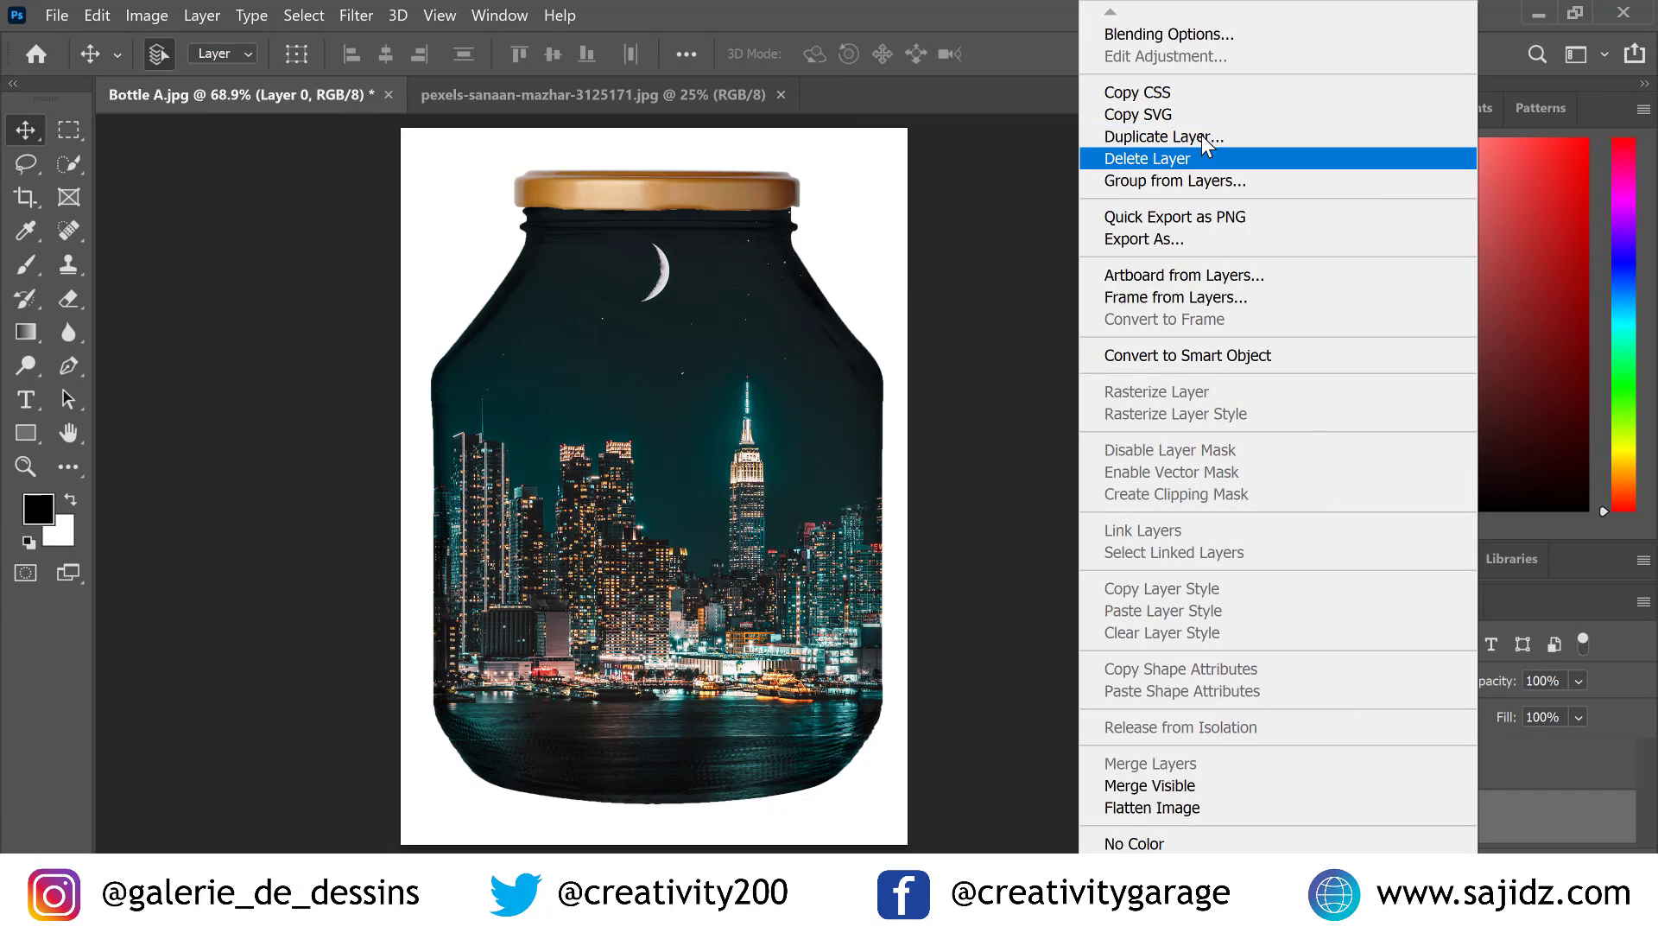
click(1200, 135)
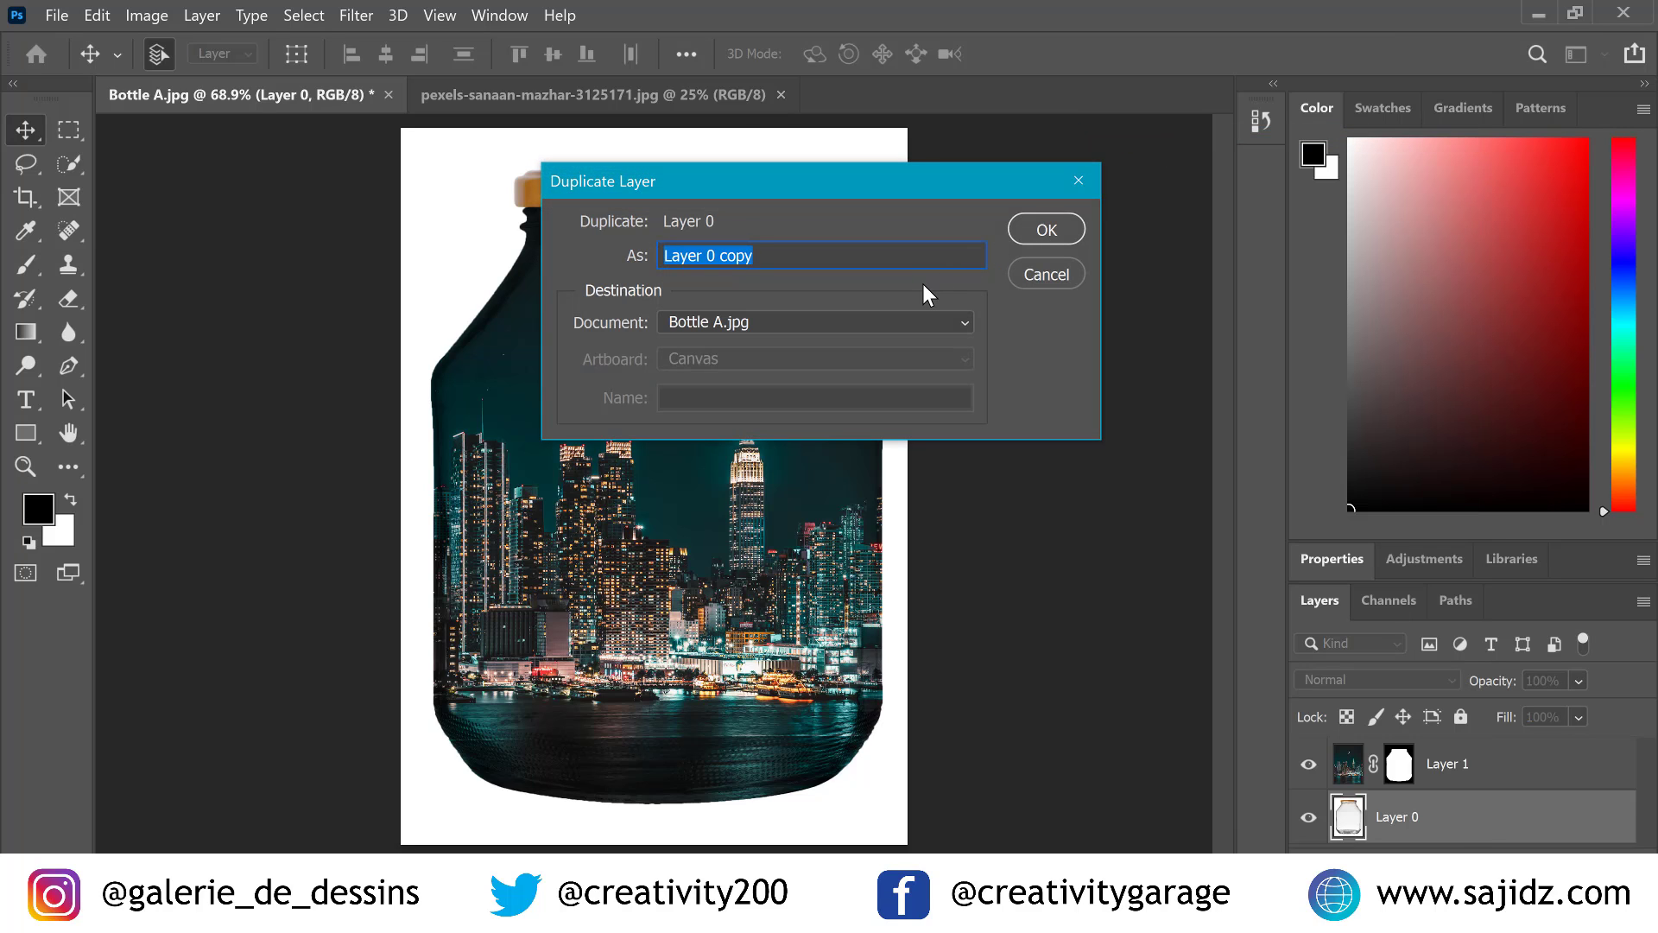
text(bottle2)
click(1040, 228)
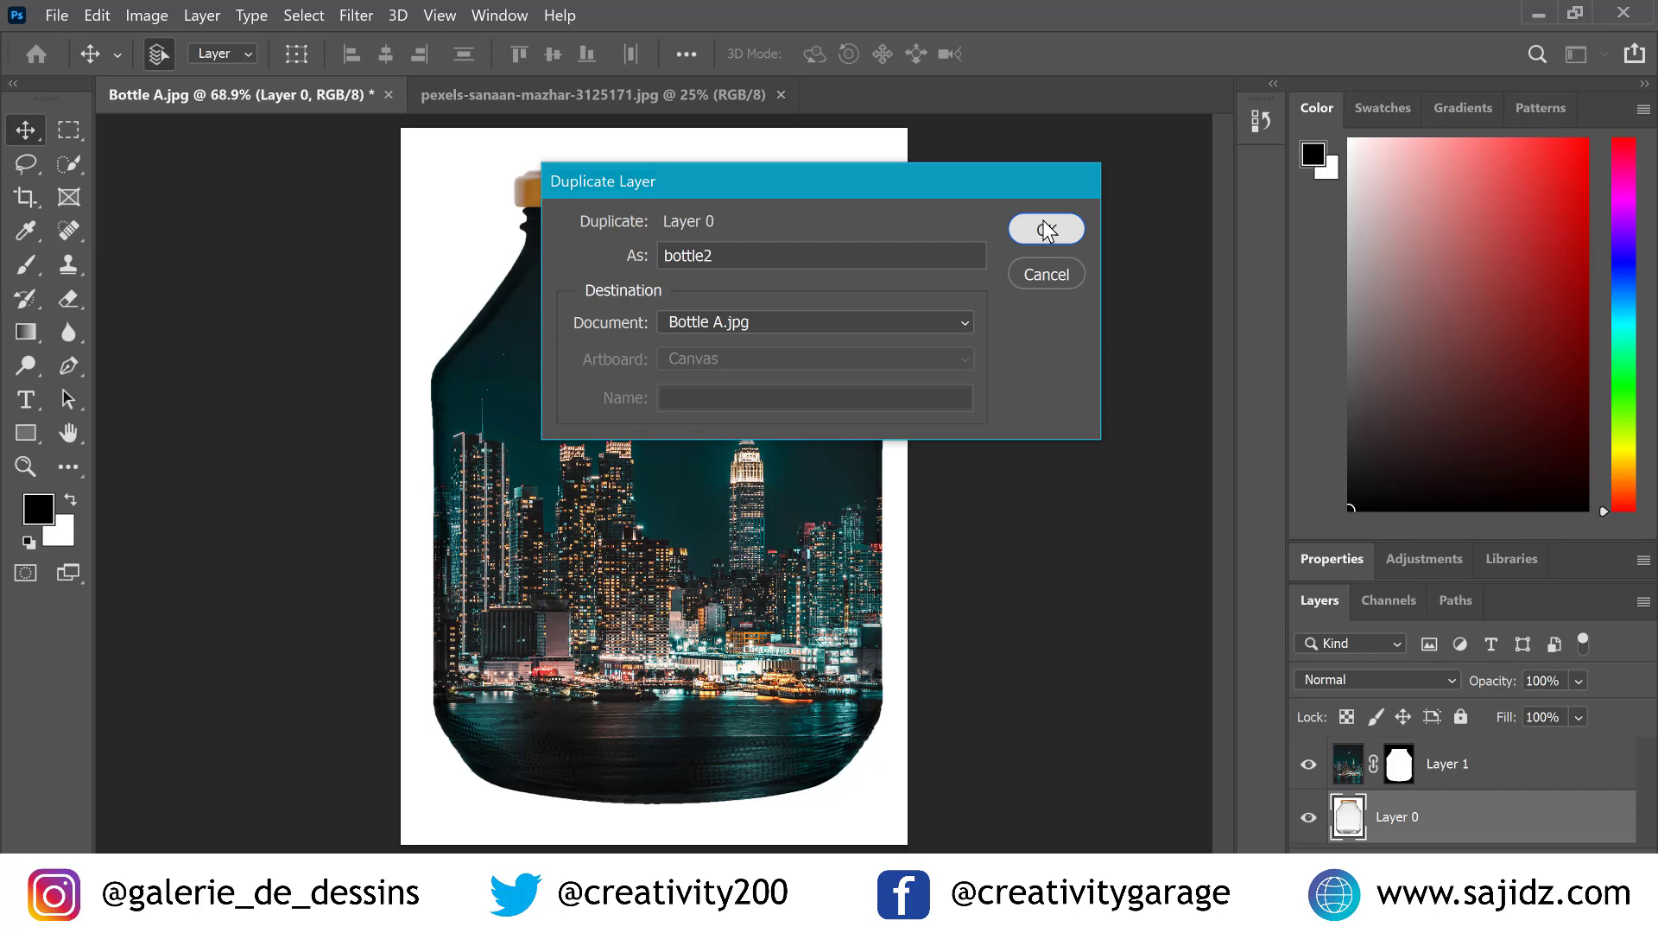
scroll(1480, 803, down, 1)
scroll(1482, 807, up, 1)
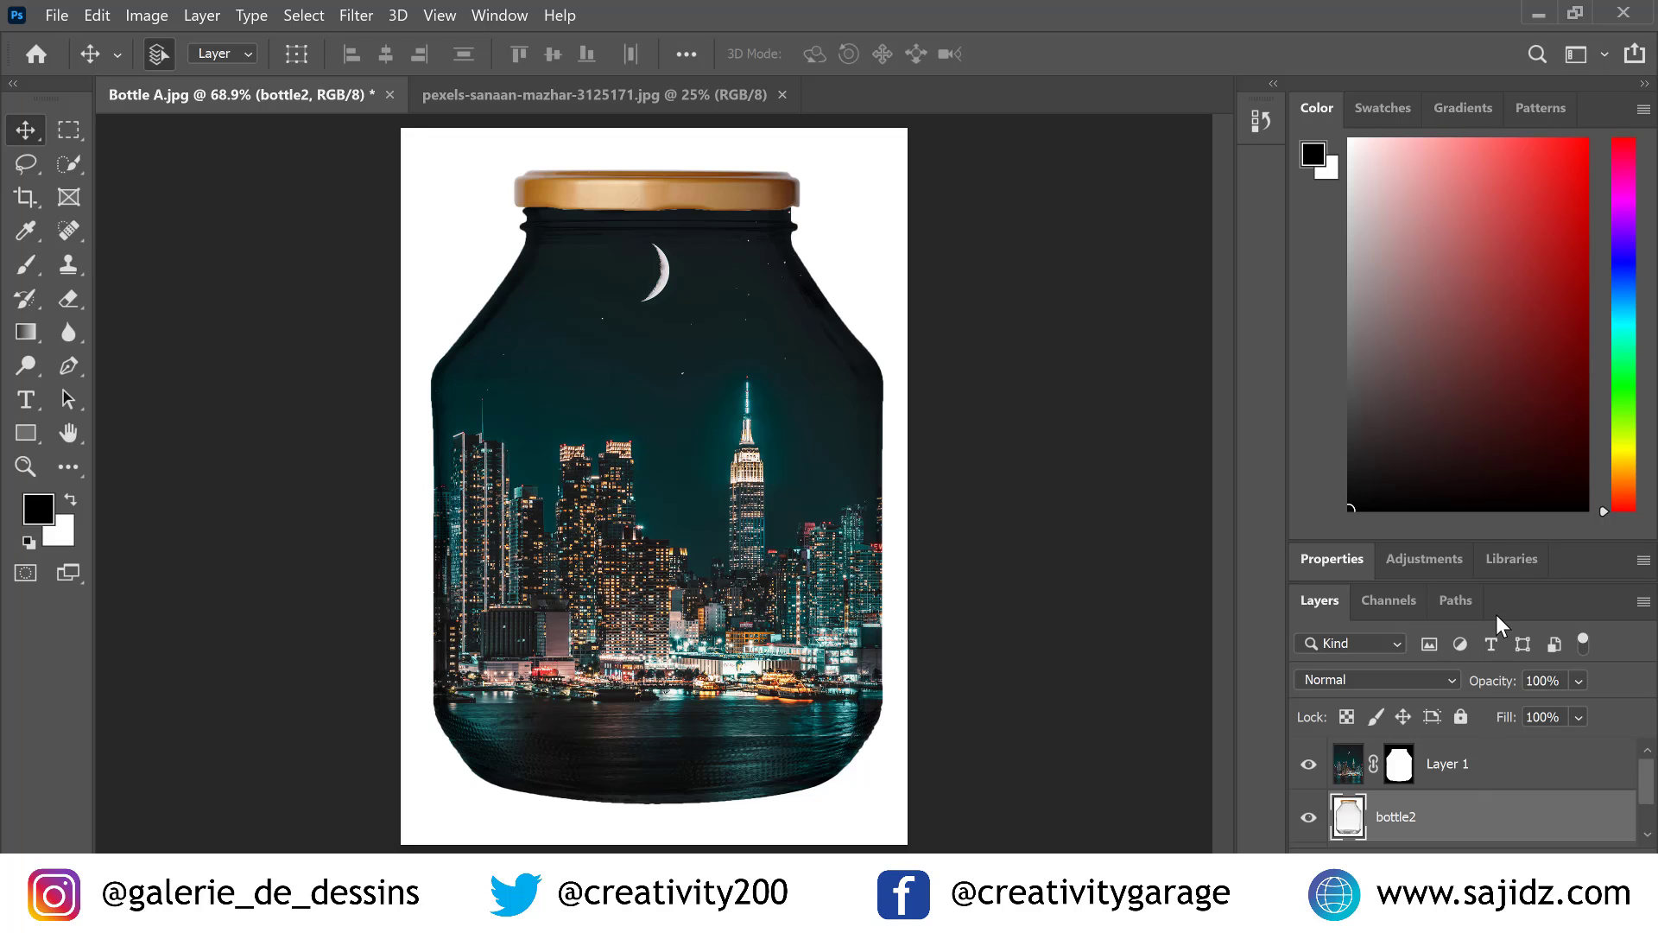
Move bottle2 above Layer 1, set it to Multiply, and toggle its visibility to compare
drag(1565, 552, 1560, 408)
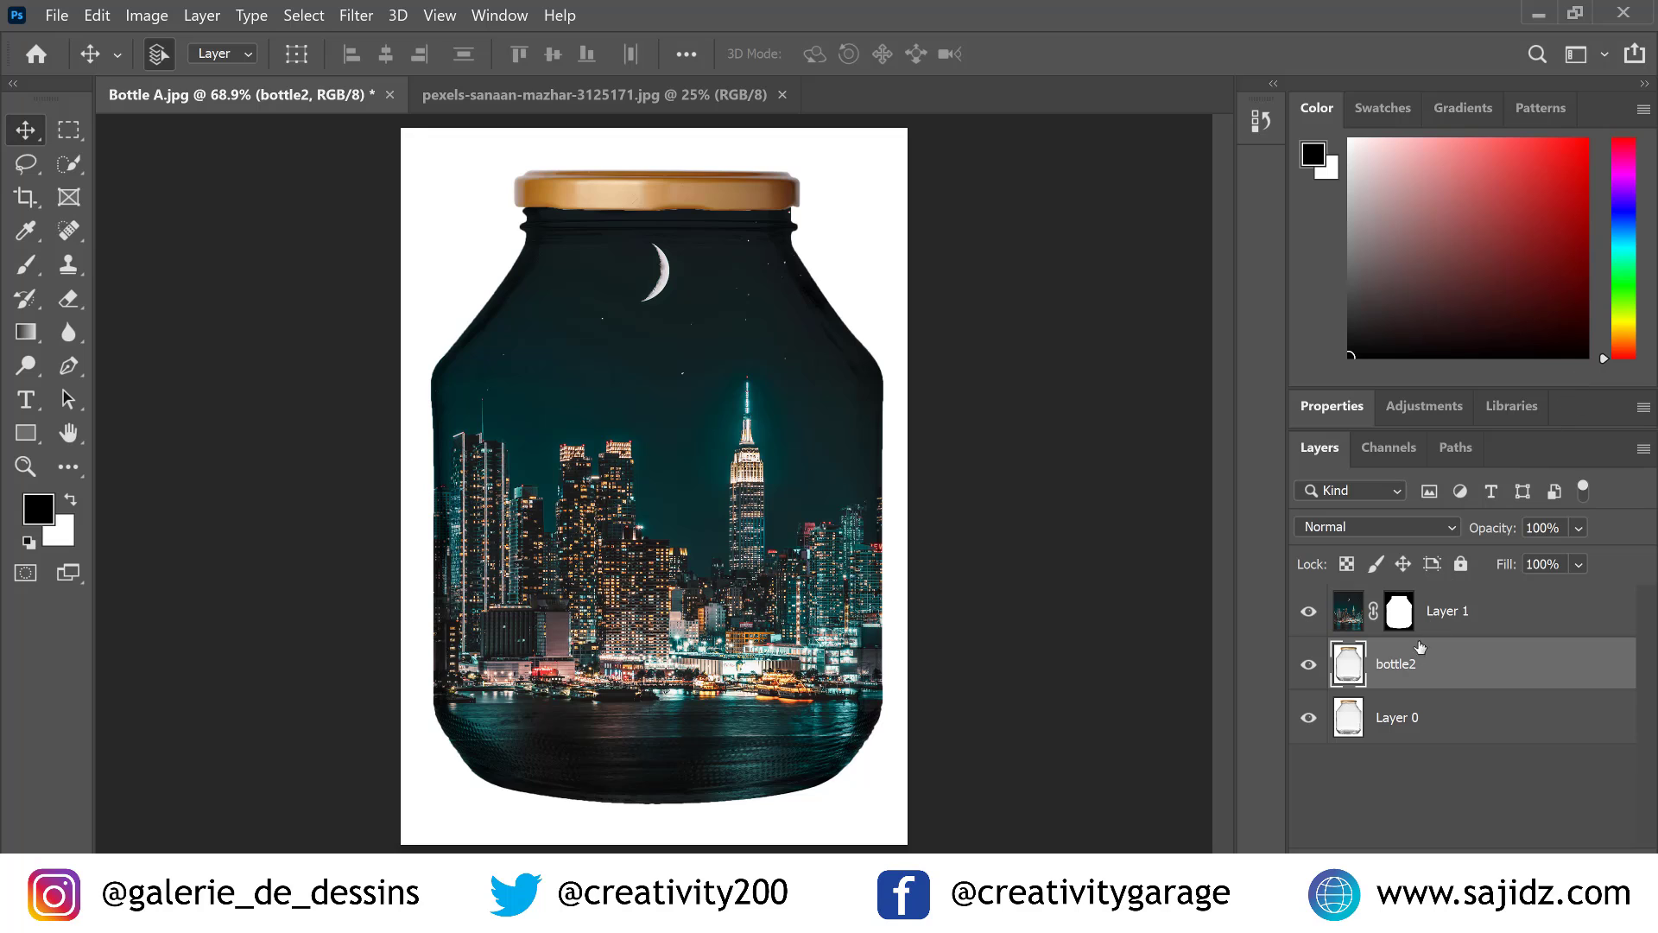
drag(1407, 669, 1427, 614)
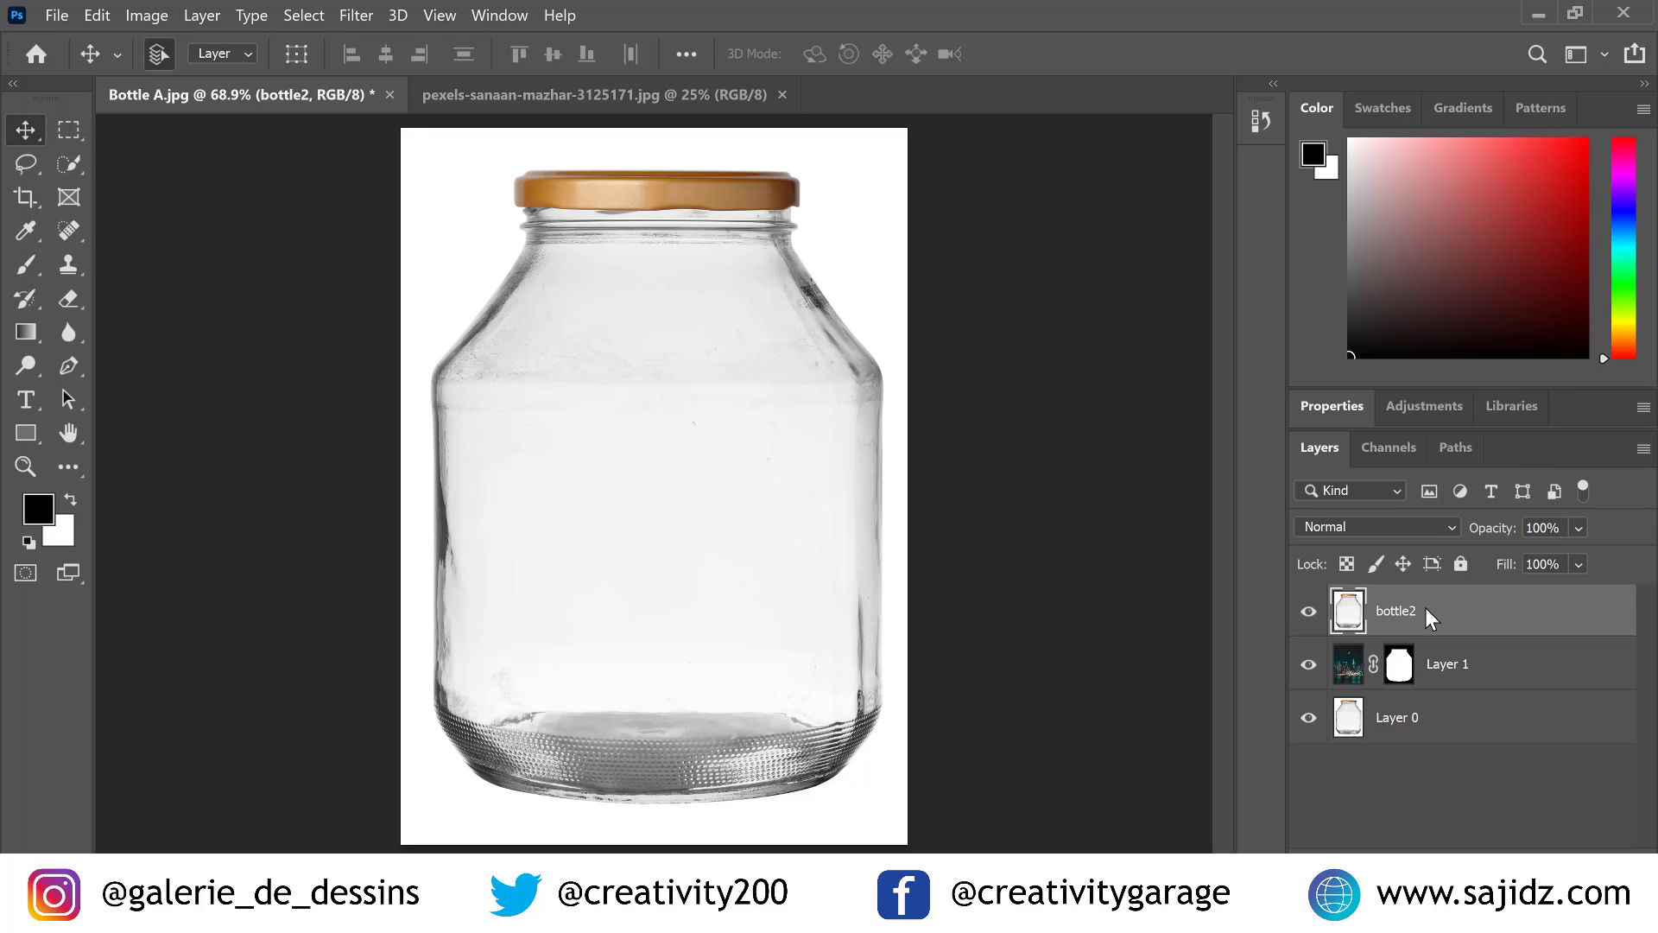
click(1454, 523)
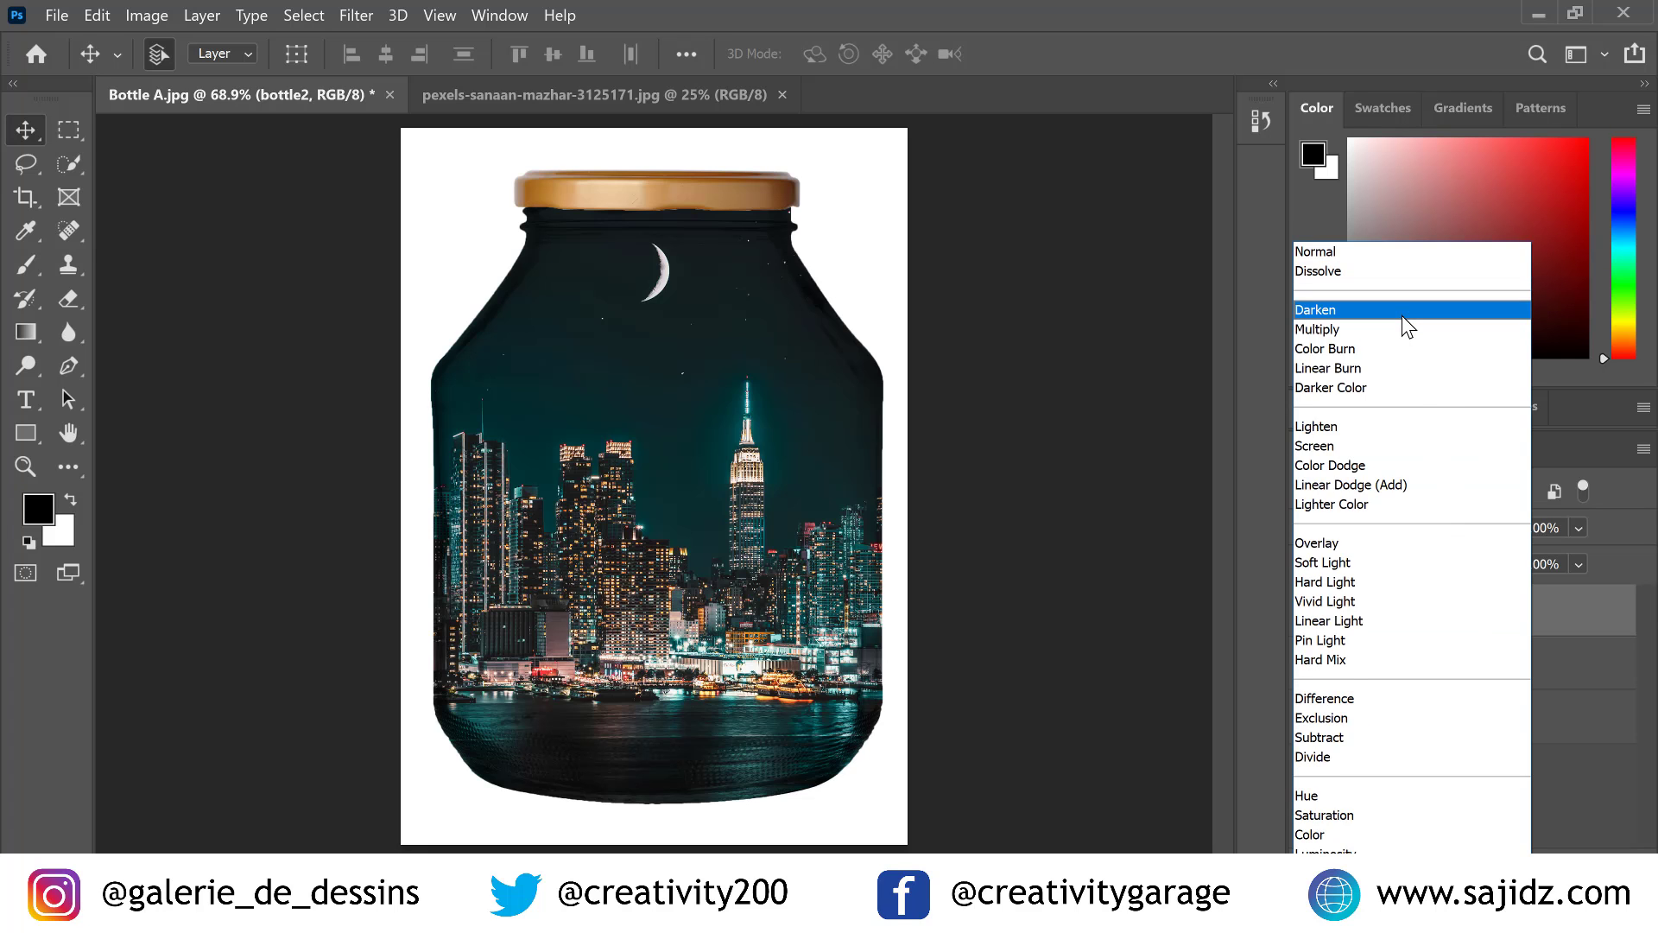
key(Down)
key(Down)
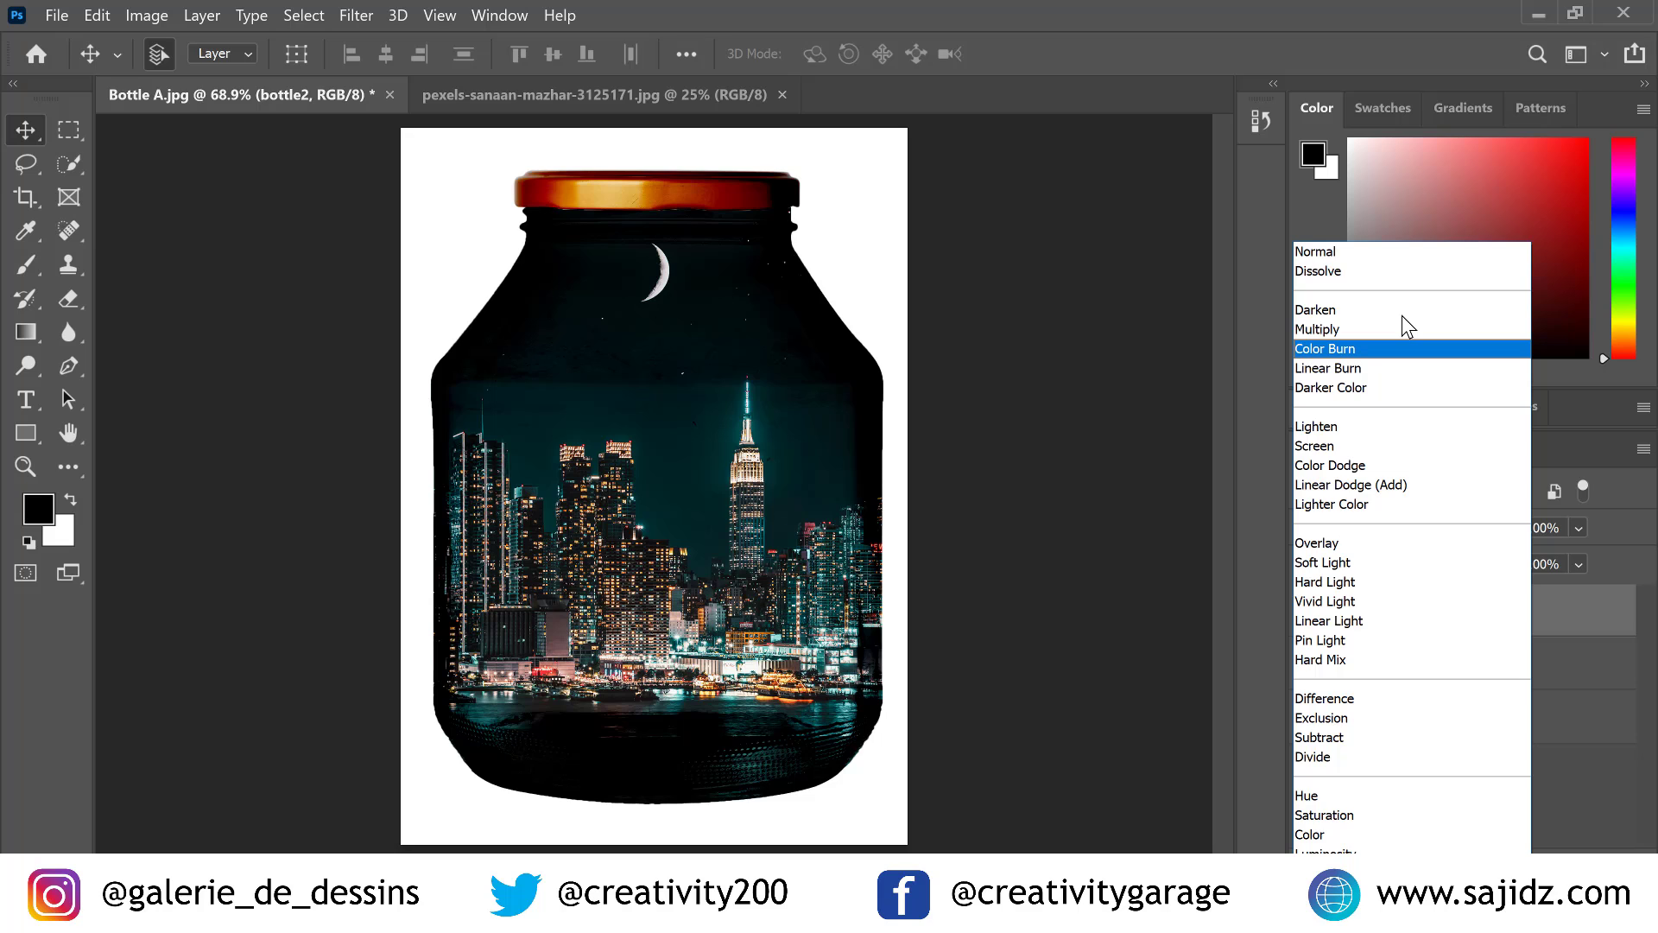
key(Up)
key(Up)
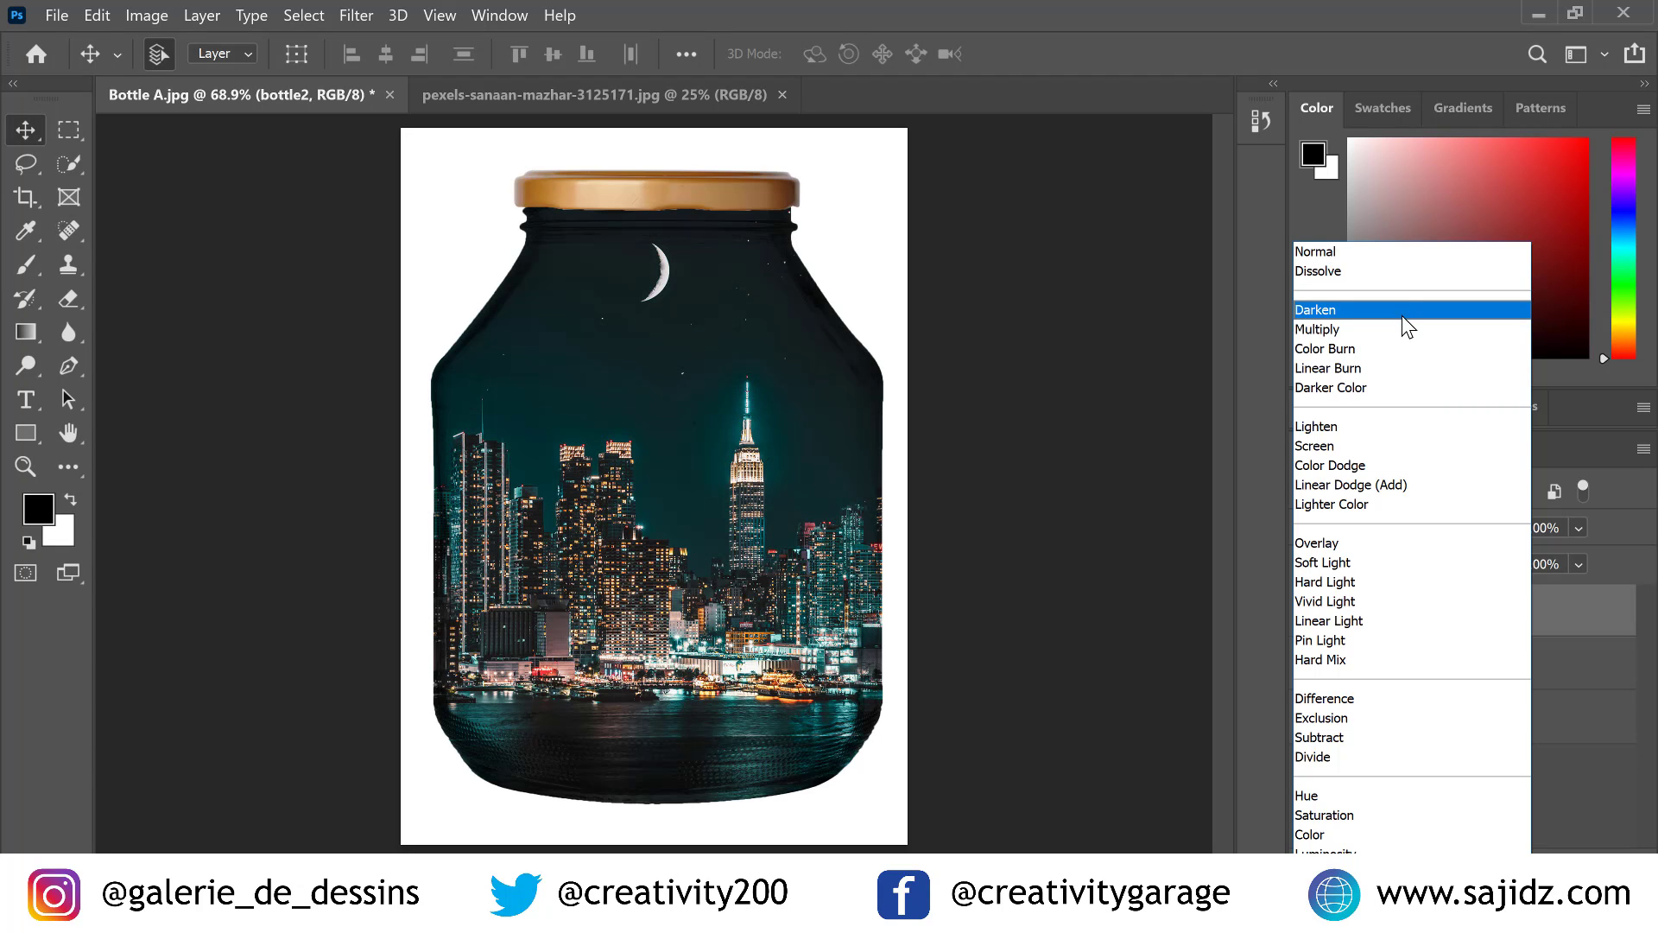
key(Down)
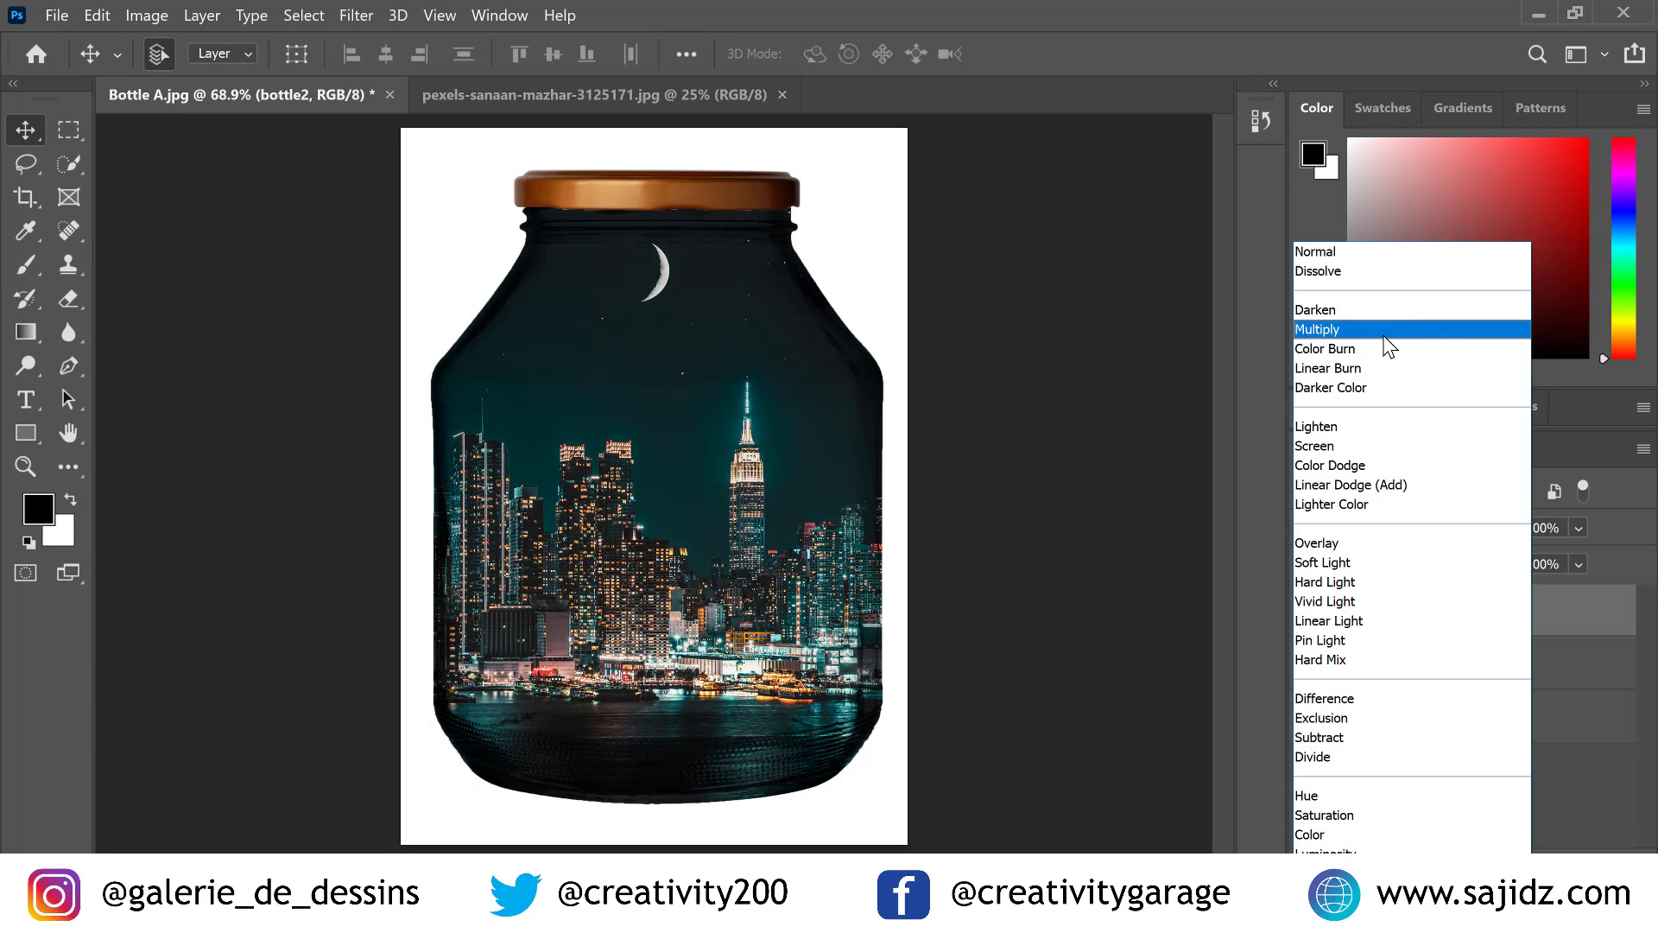
key(Return)
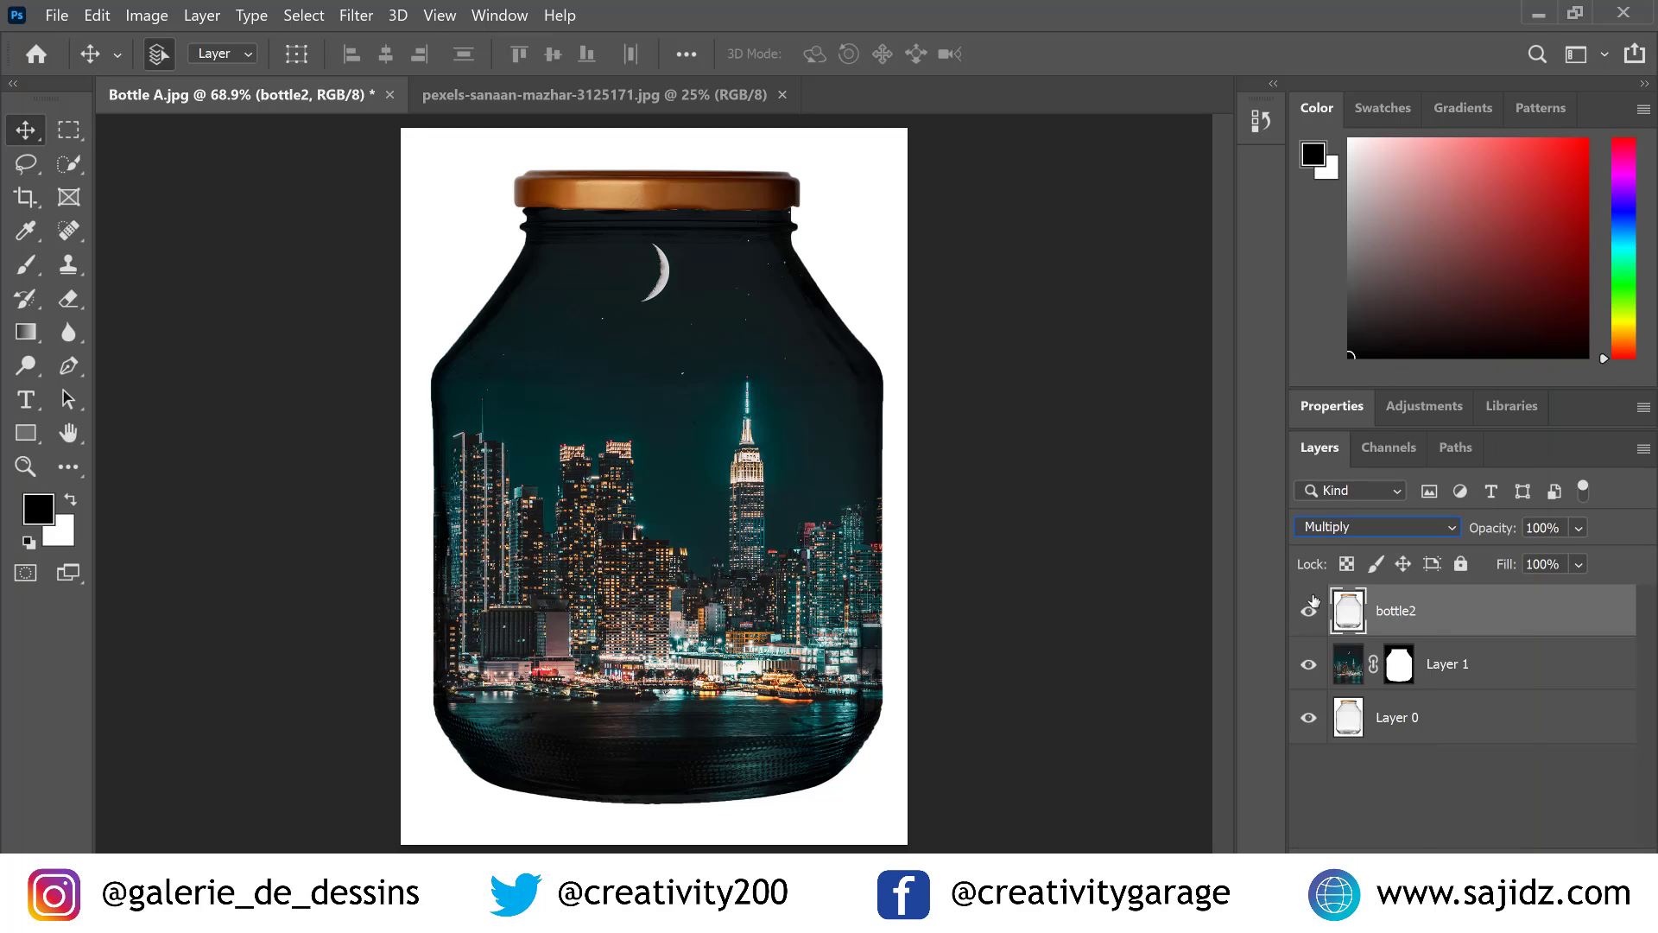
click(1309, 618)
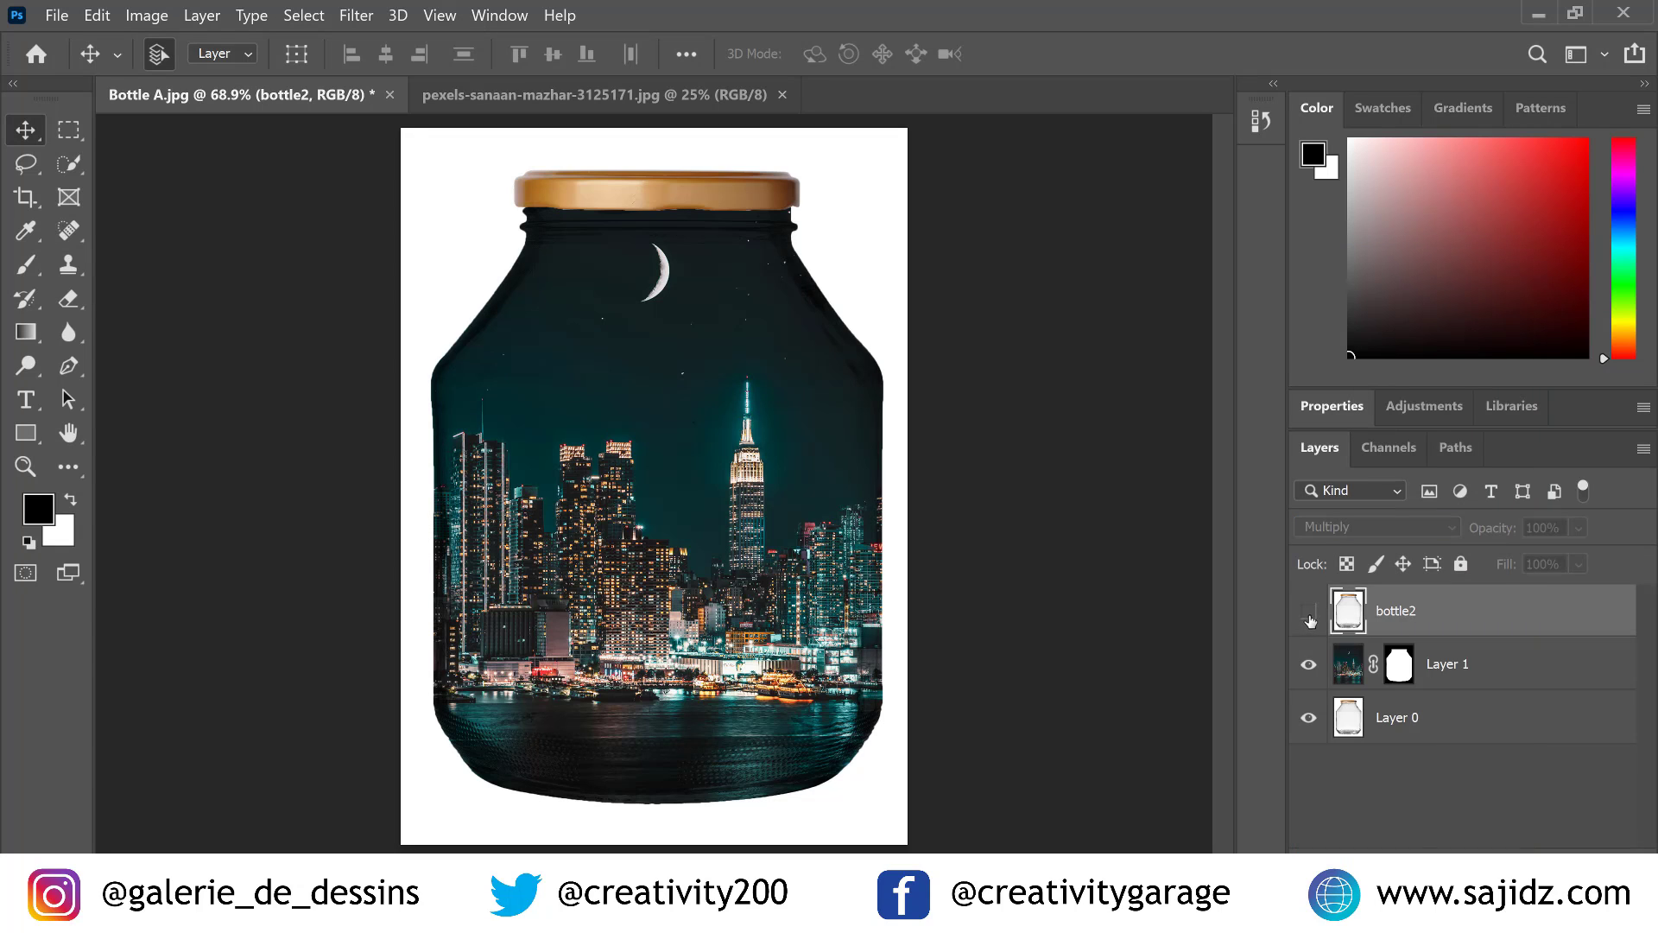
click(1308, 612)
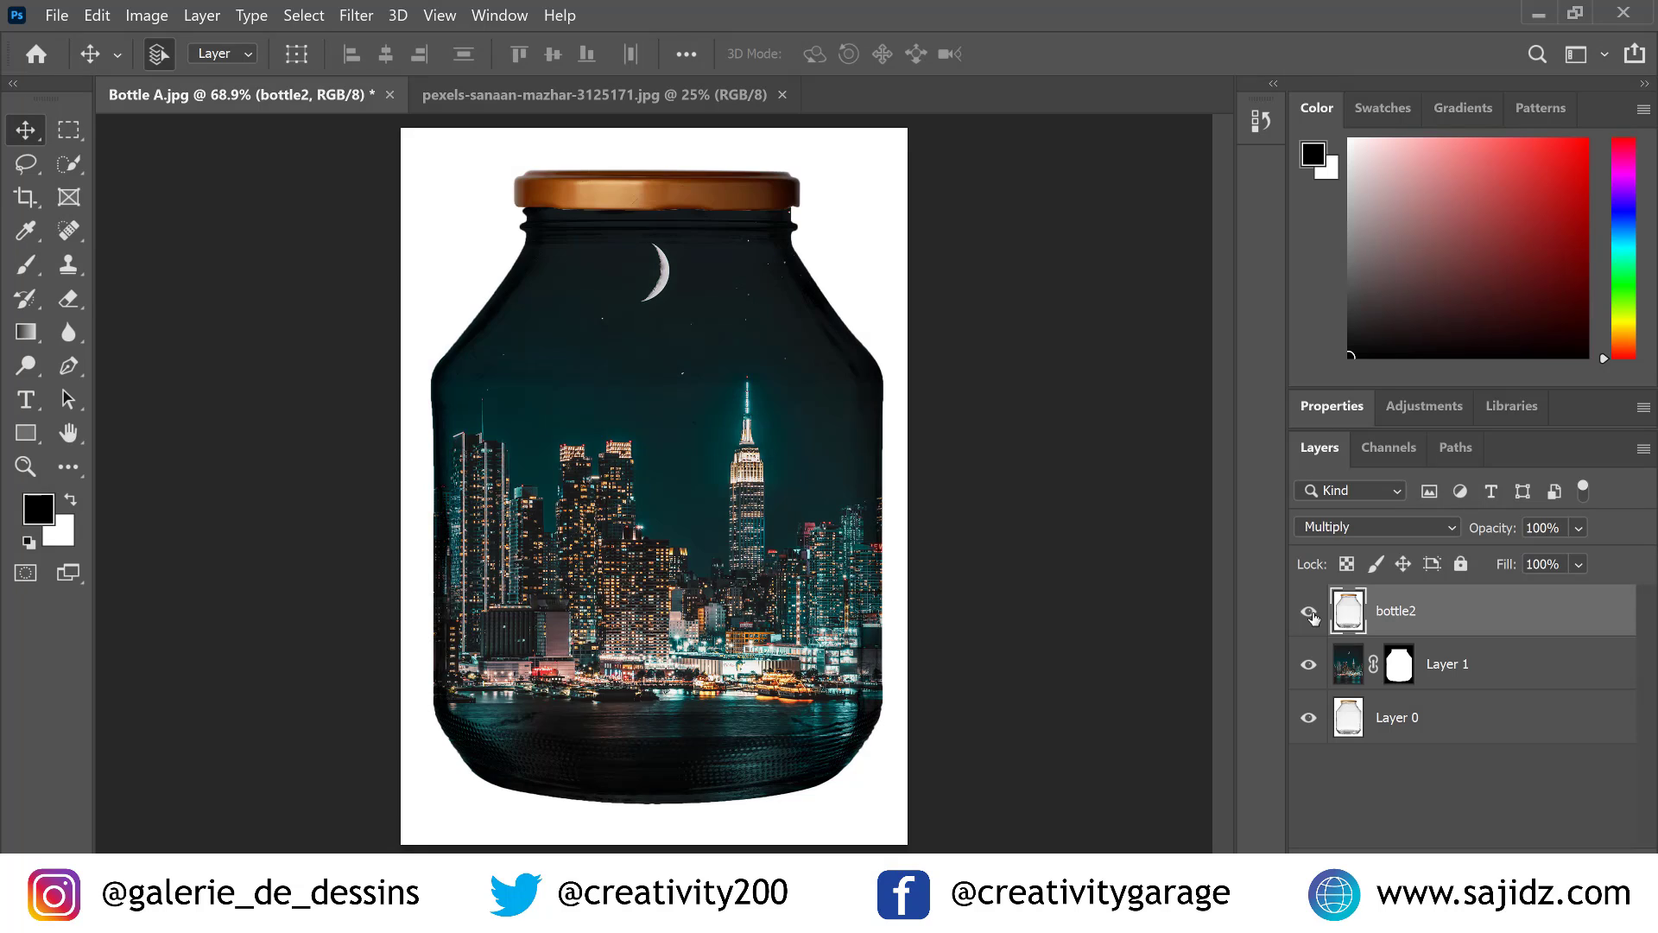